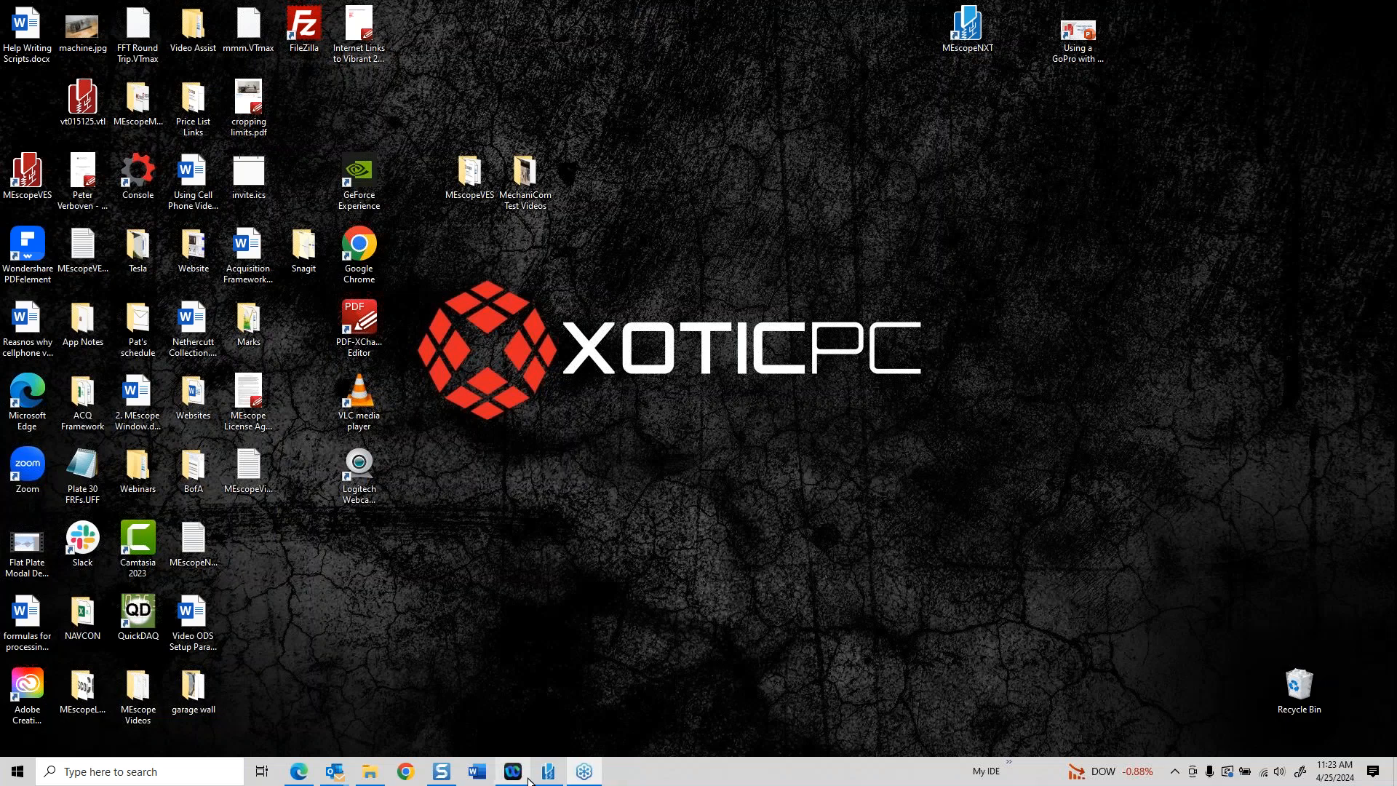
Switch to MEscope Videos and view the machine's motion from the time waveform and at the 1.32E+03 RPM peak of the DFT envelope
{"action": "left_click", "coordinate": [547, 771]}
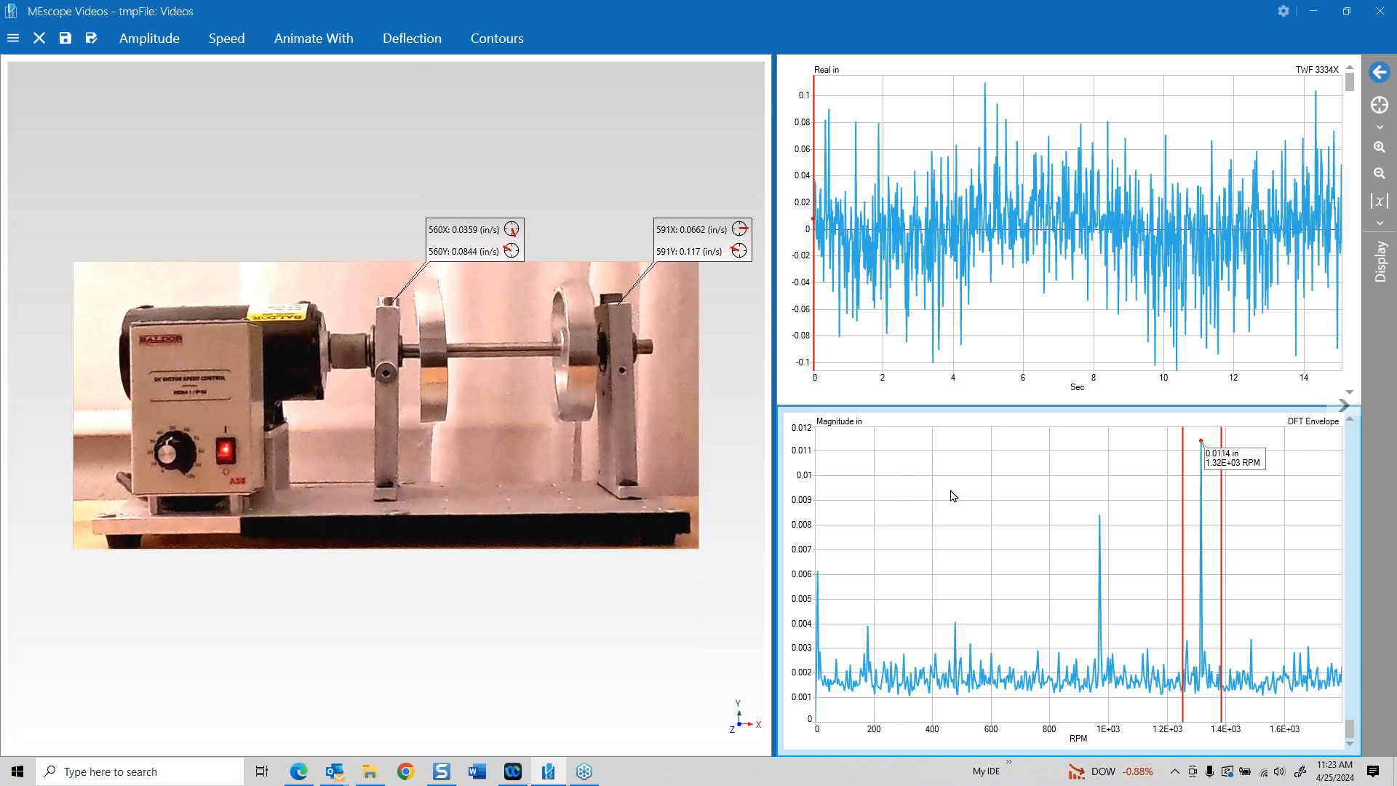
{"action": "left_click", "coordinate": [863, 291]}
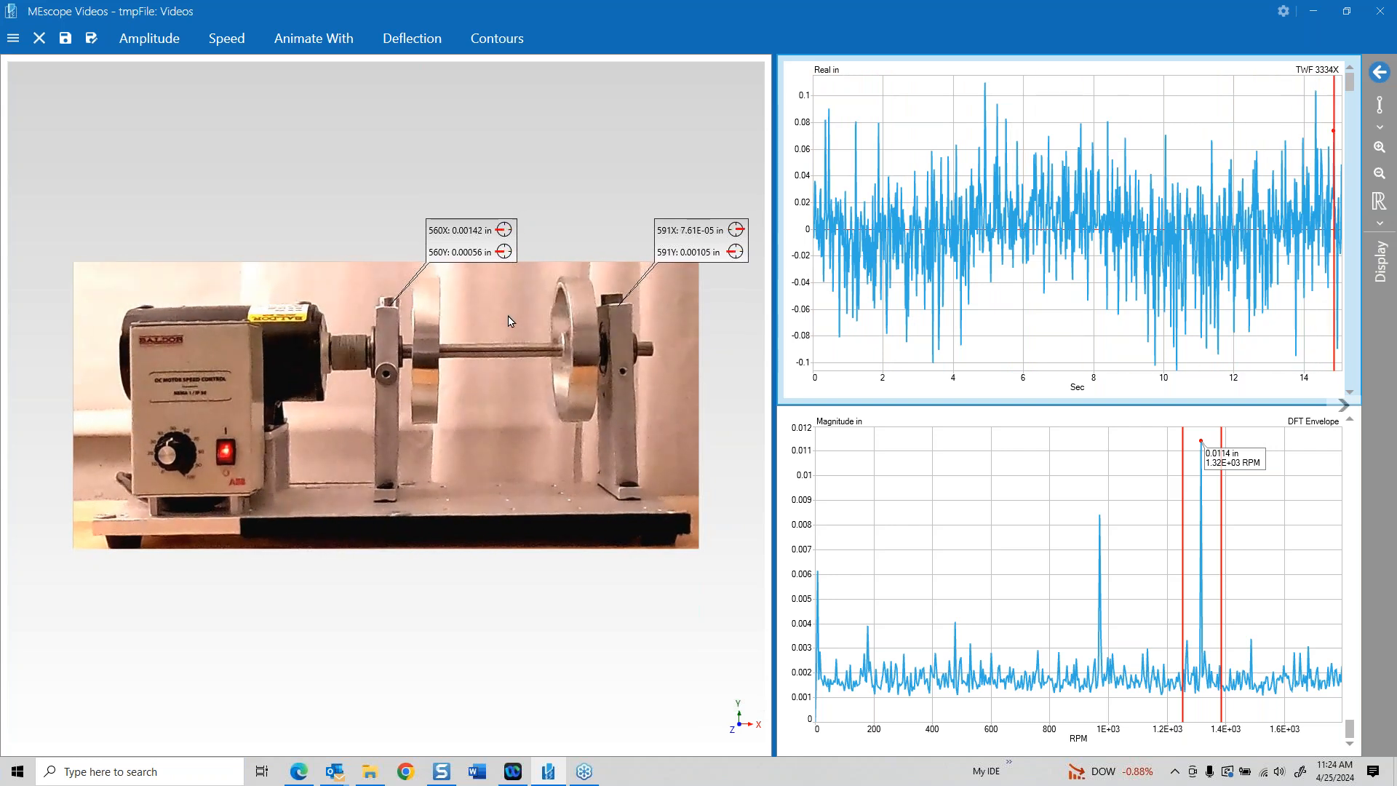
{"action": "left_click", "coordinate": [1204, 517]}
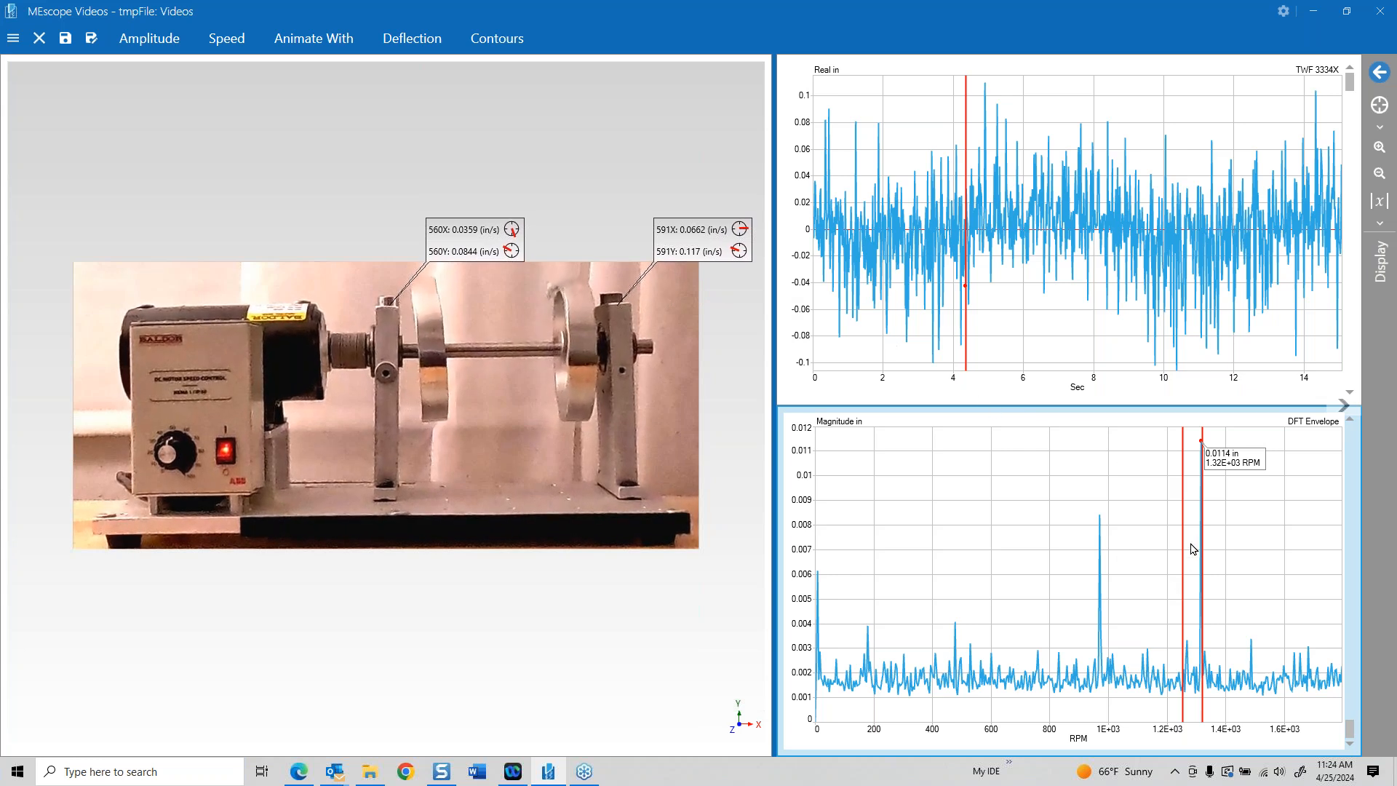
{"action": "left_click_drag", "start_coordinate": [1193, 549], "coordinate": [1201, 555]}
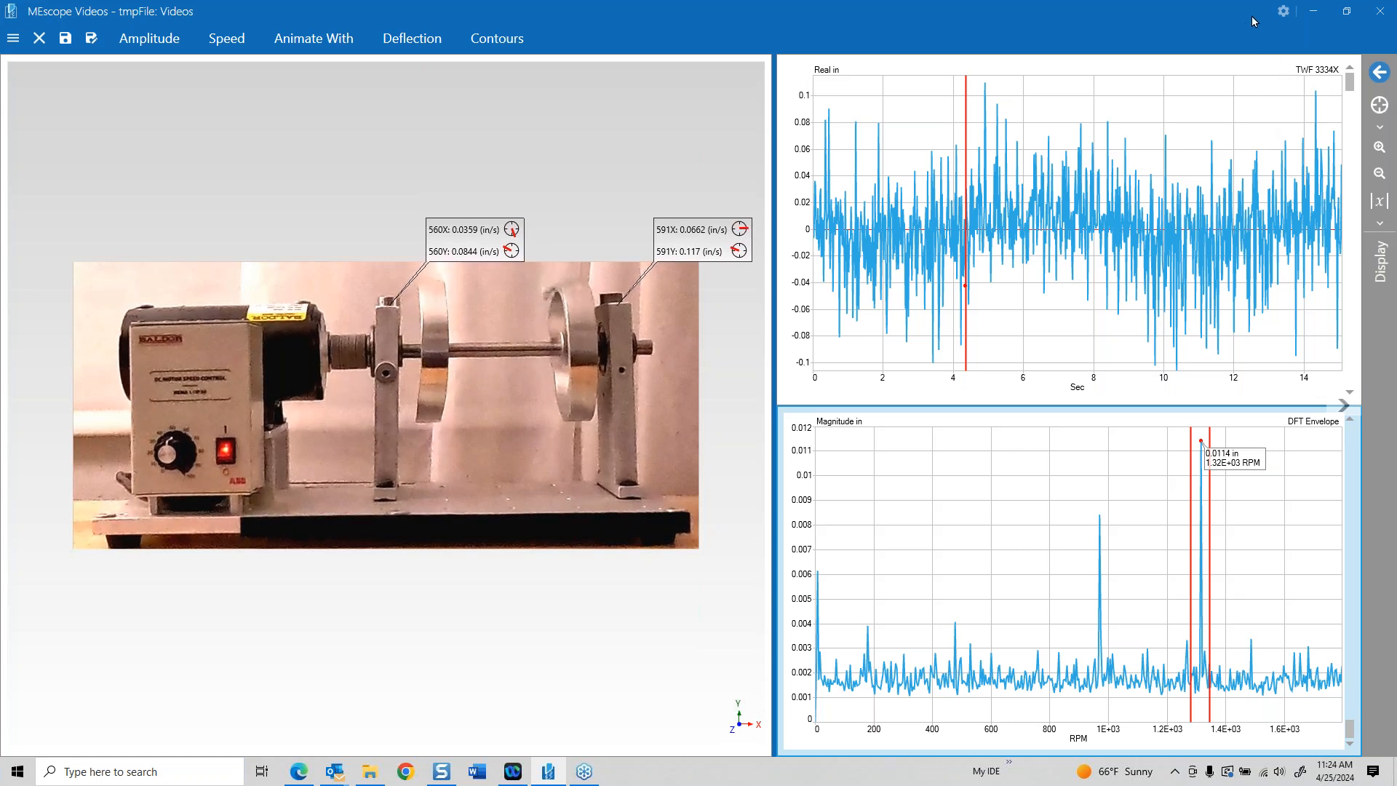
Restore the window to a smaller size and turn on Aliased Orders for the DFT envelope chart
{"action": "left_click_drag", "start_coordinate": [1216, 15], "coordinate": [1156, 27]}
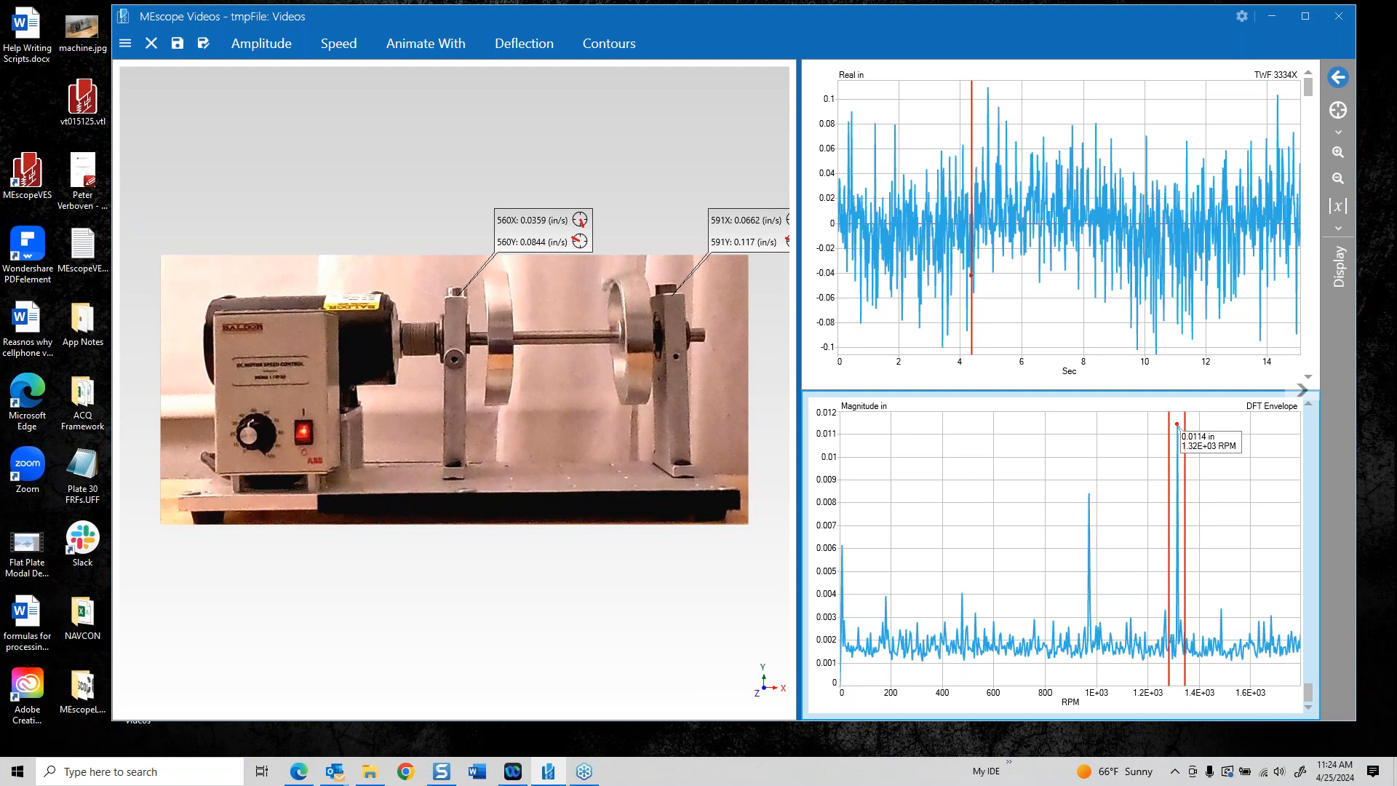
{"action": "left_click", "coordinate": [1340, 79]}
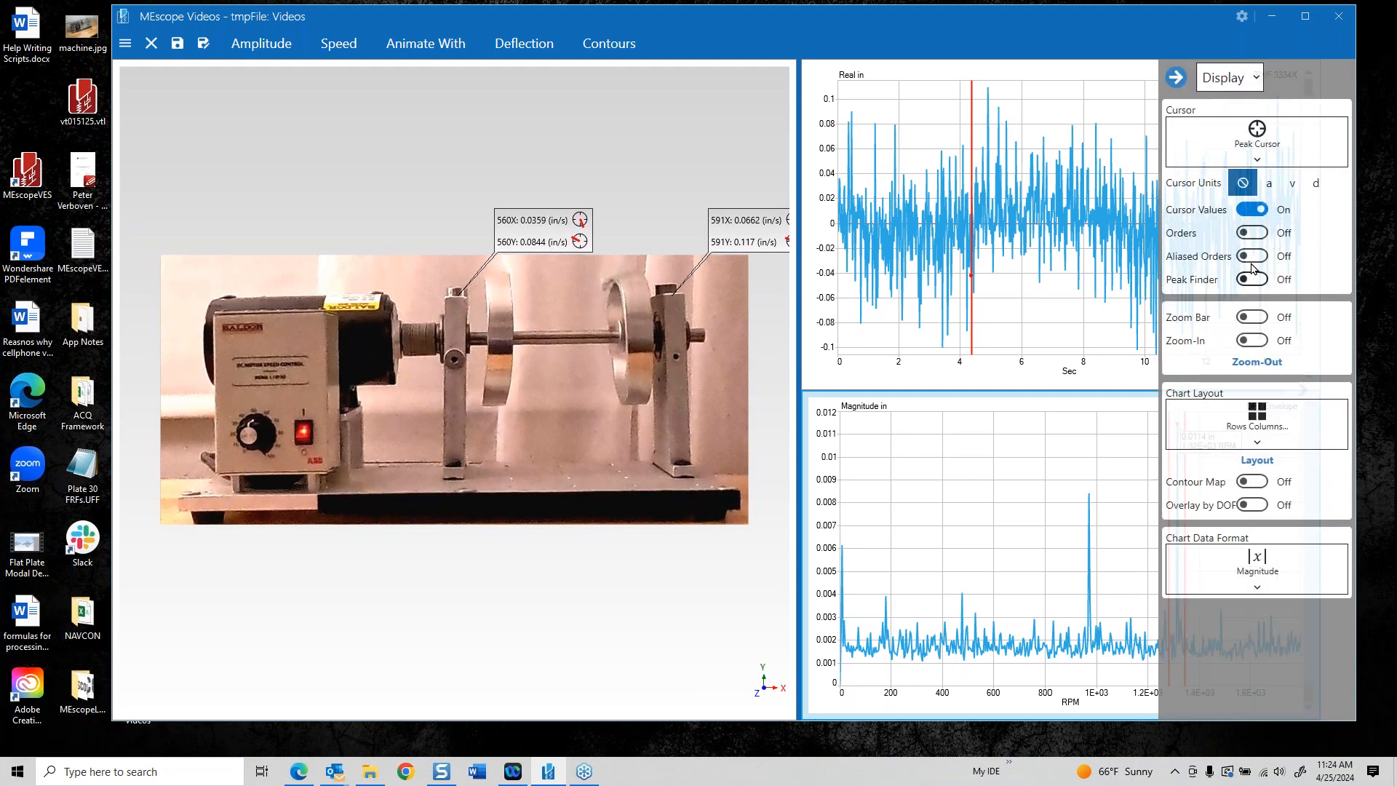
{"action": "left_click", "coordinate": [1248, 258]}
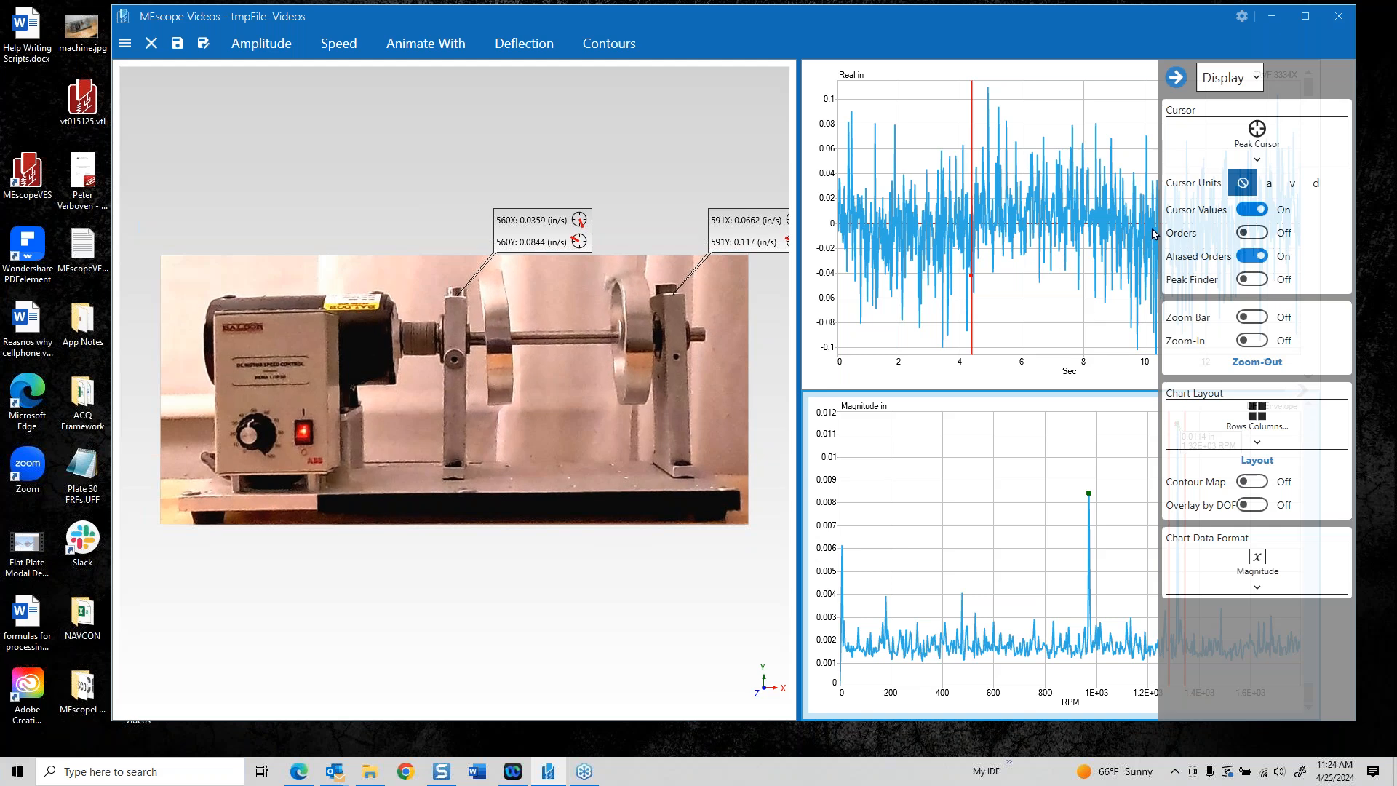
{"action": "left_click", "coordinate": [1174, 78]}
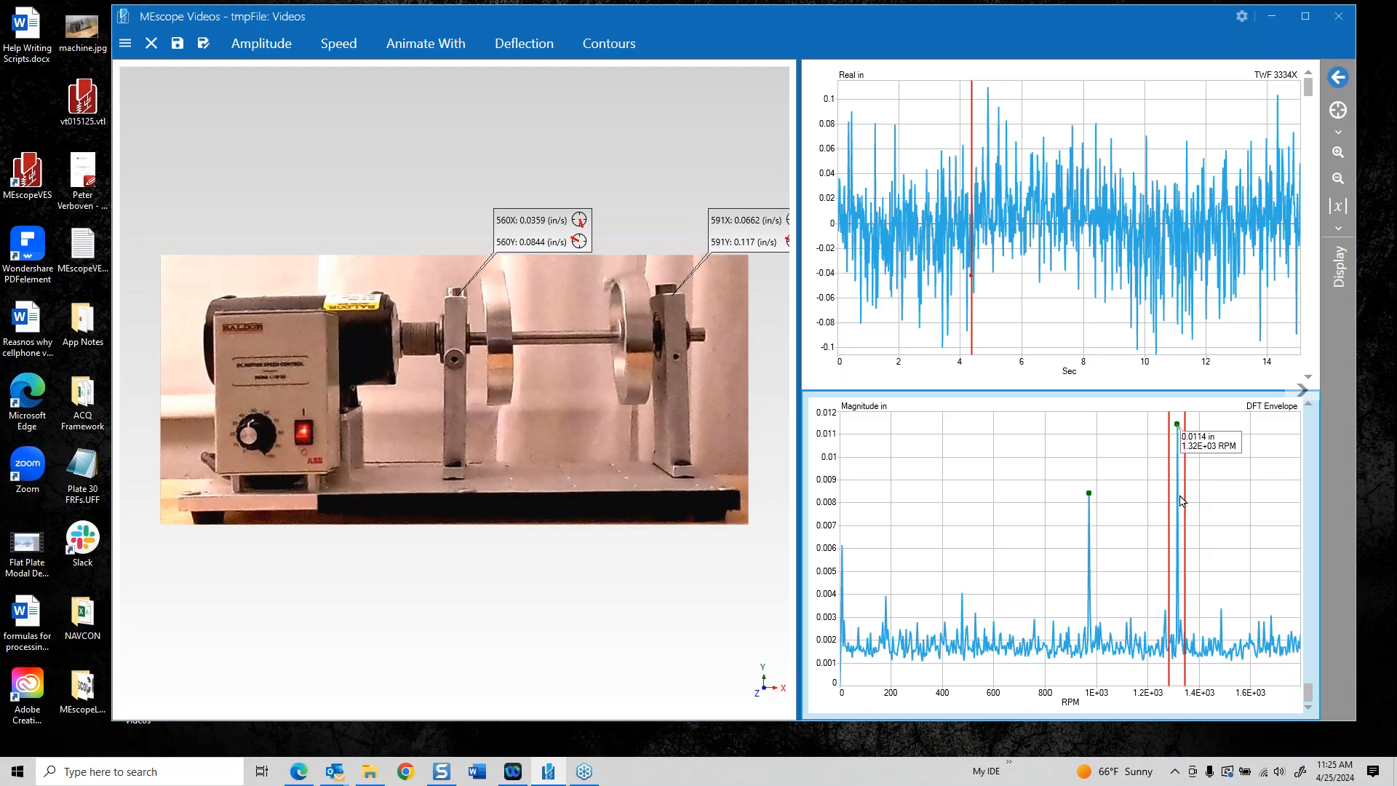
Compare the aliased order markers and machine motion at the 970 RPM and 1.32E+03 RPM peaks, ending on the 970 RPM peak
{"action": "left_click_drag", "start_coordinate": [1180, 499], "coordinate": [1092, 502]}
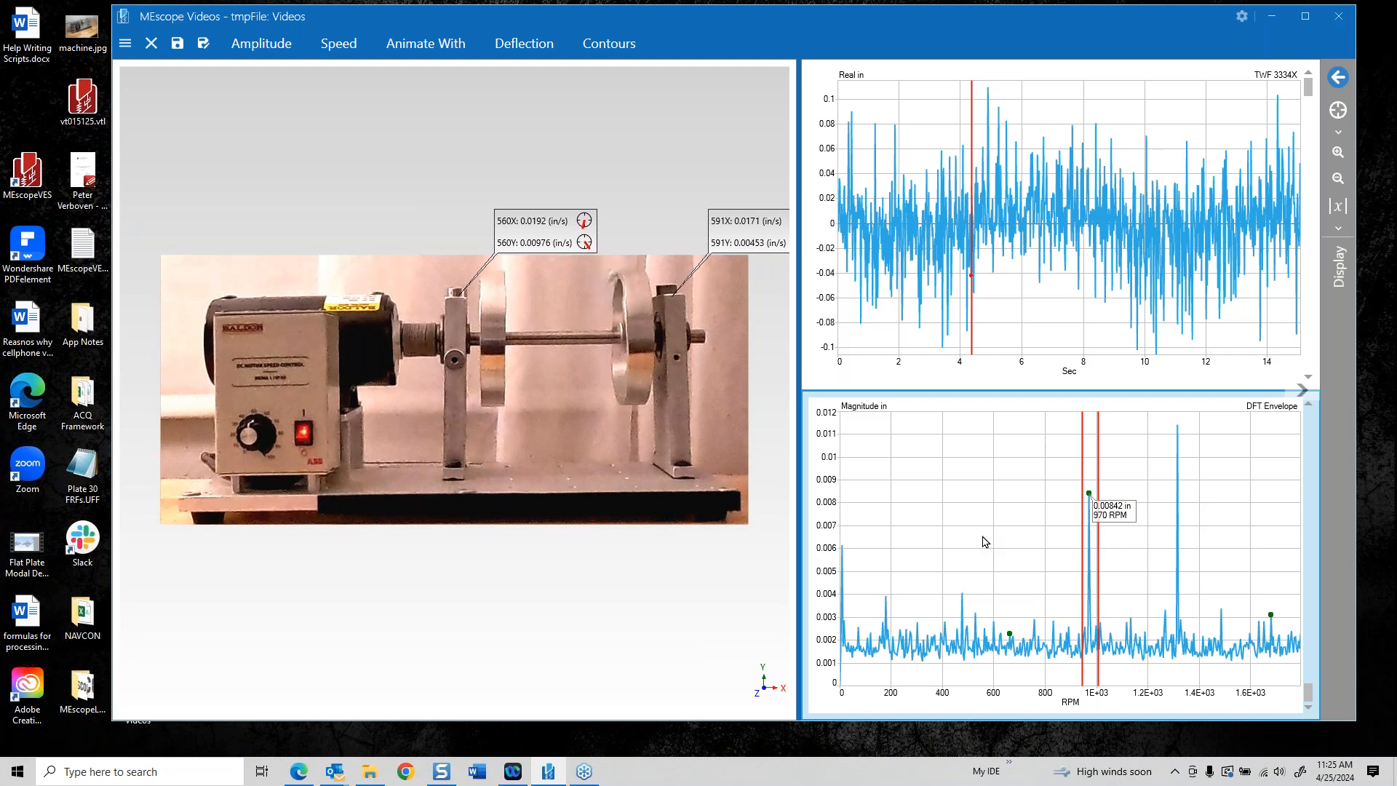
{"action": "left_click_drag", "start_coordinate": [1090, 461], "coordinate": [1180, 457]}
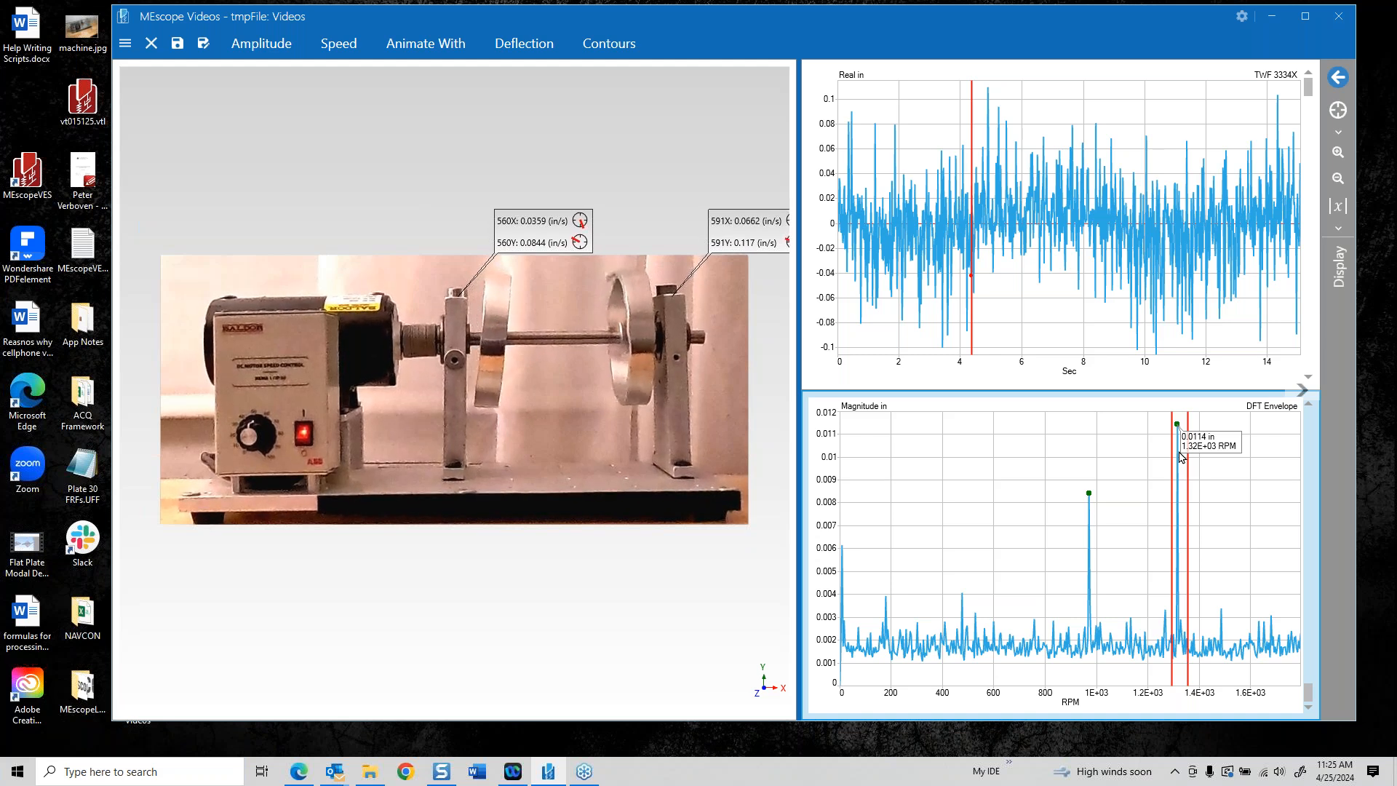
{"action": "left_click_drag", "start_coordinate": [1176, 451], "coordinate": [1085, 491]}
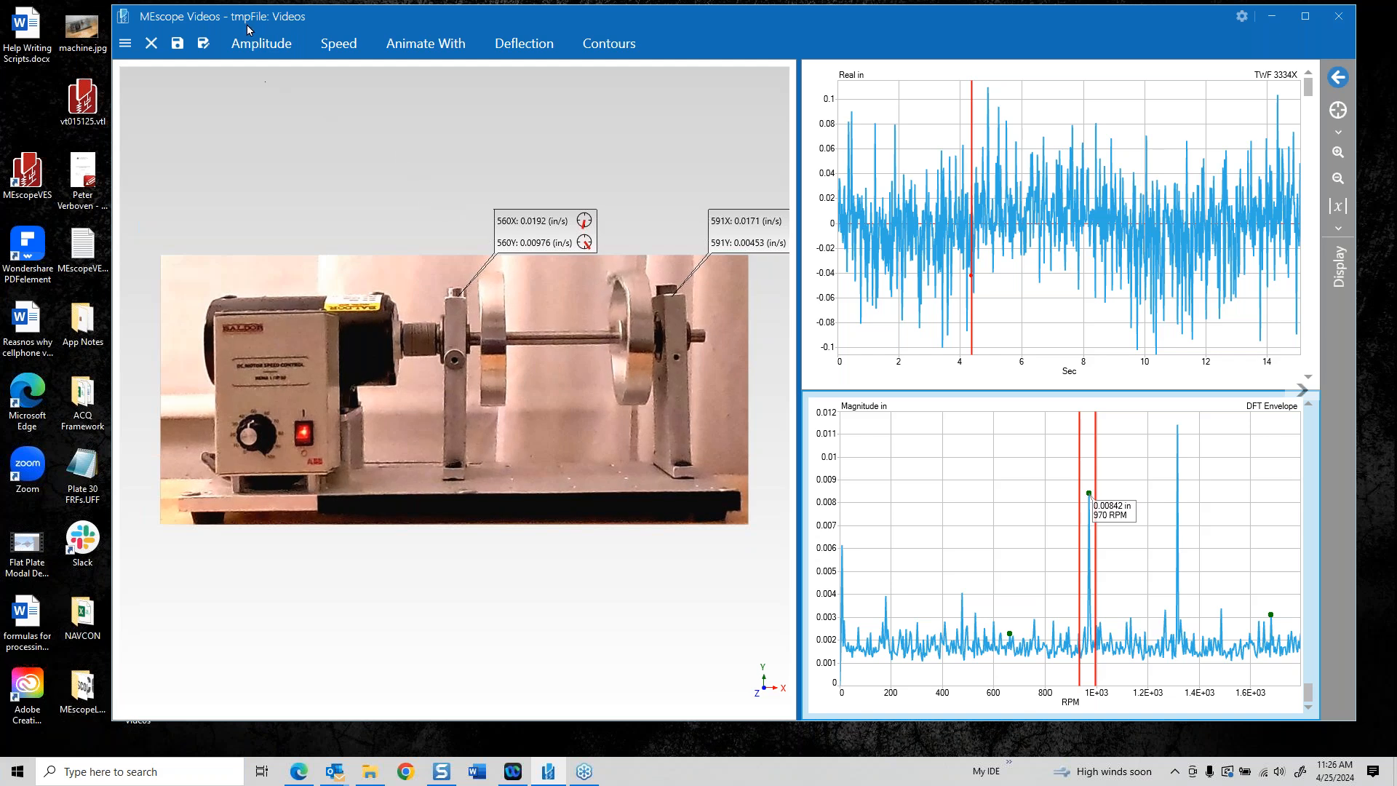
Increase the video's animation amplitude to 15
{"action": "left_click", "coordinate": [259, 44]}
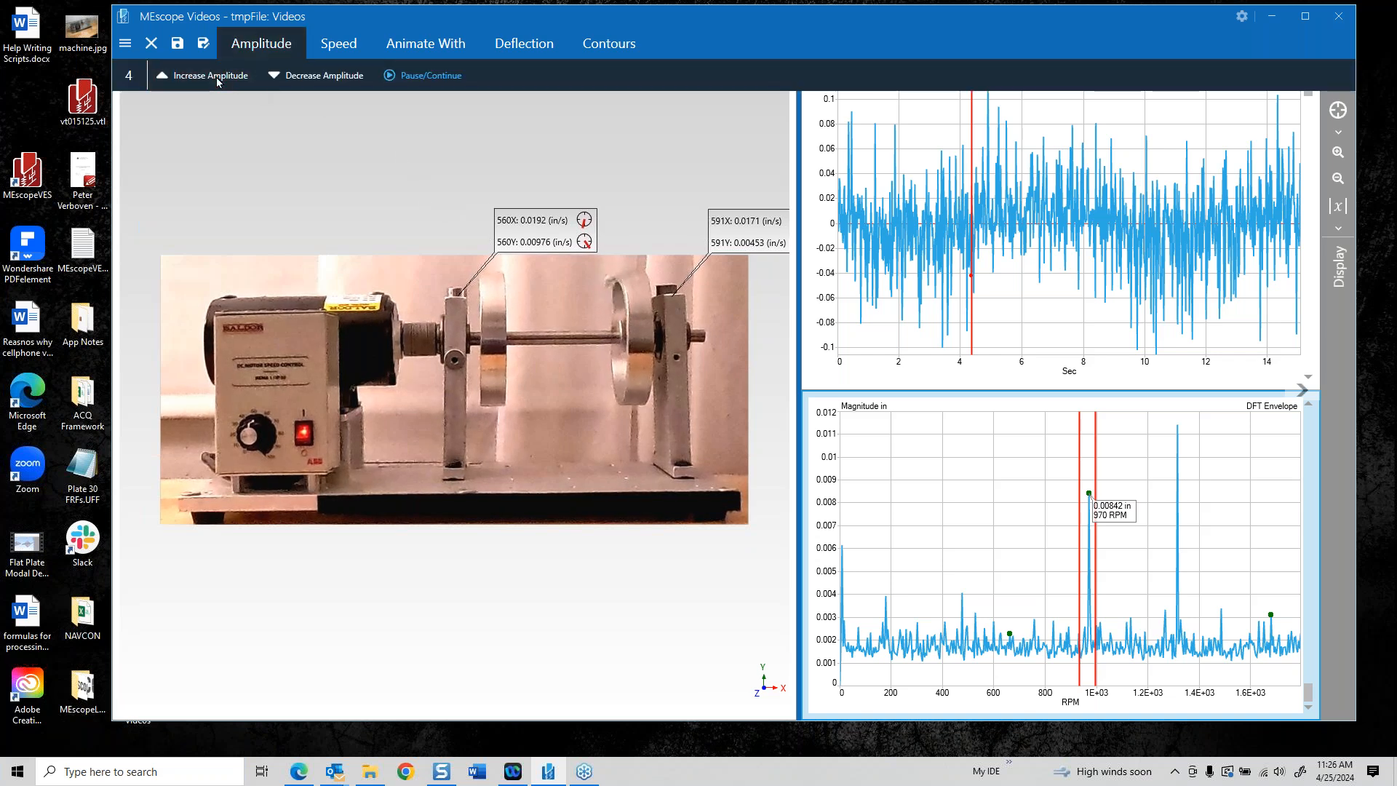
{"action": "left_click", "coordinate": [217, 77]}
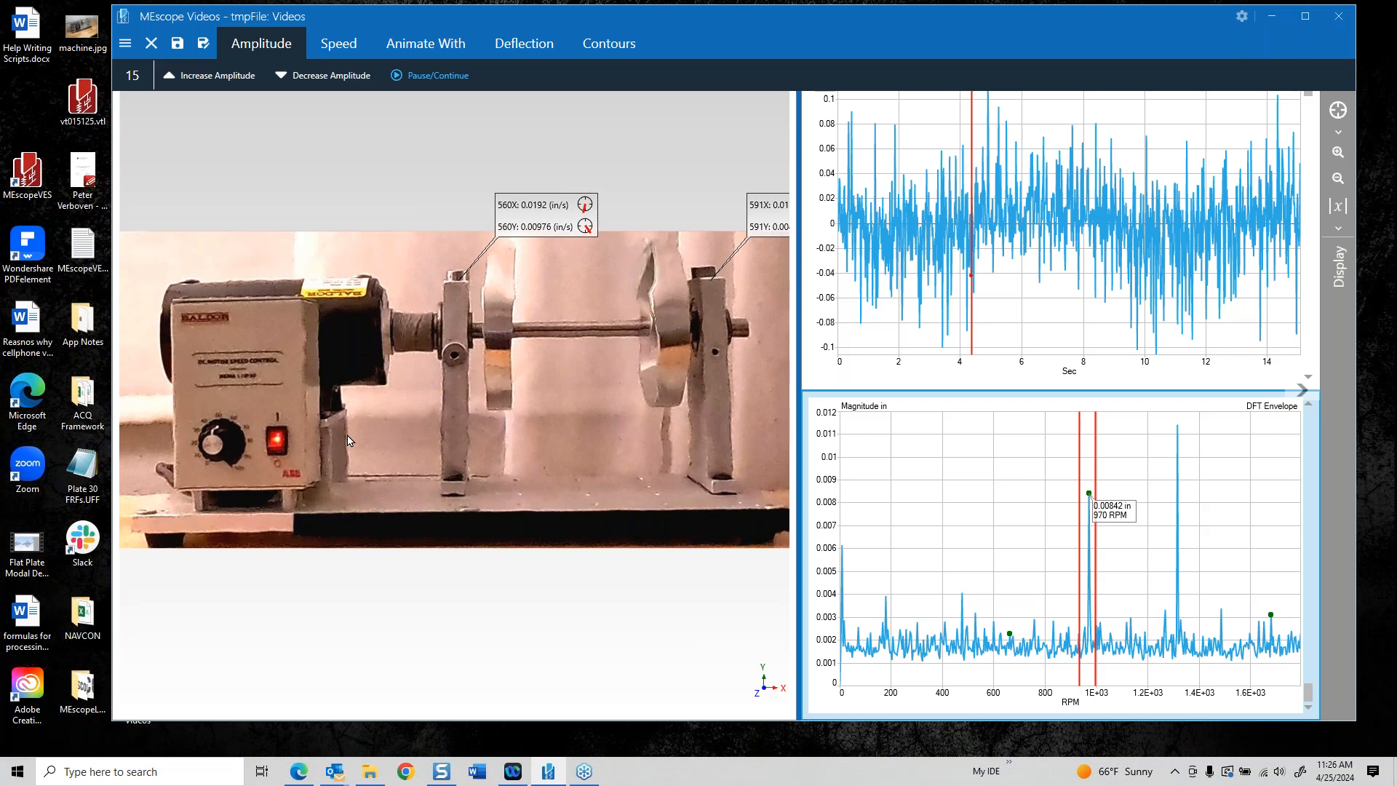
{"action": "left_click", "coordinate": [473, 413]}
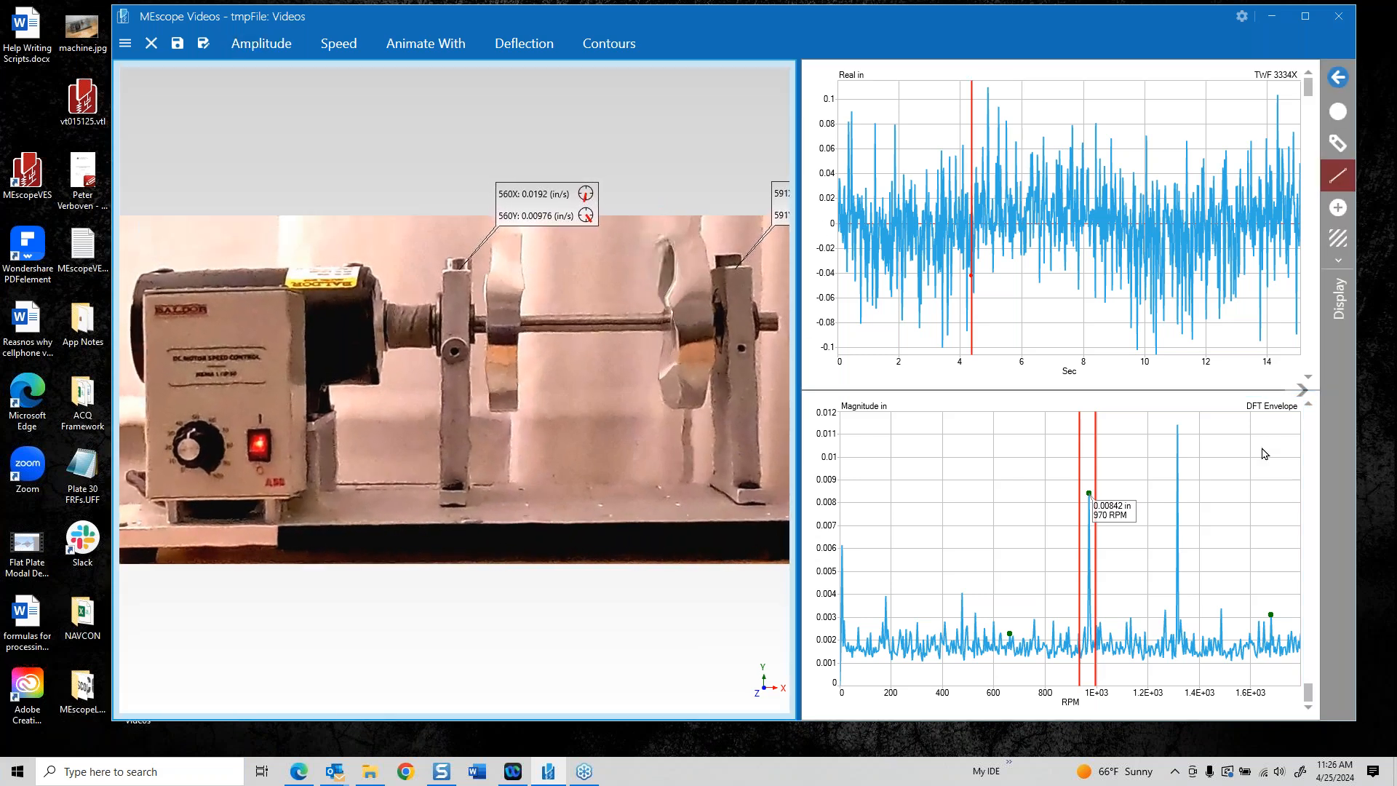
Show the animated video alone across the whole display area and examine the amplified motion of the machine and its base up close
{"action": "left_click", "coordinate": [1299, 393]}
{"action": "left_click", "coordinate": [1299, 393]}
{"action": "left_click", "coordinate": [1299, 393]}
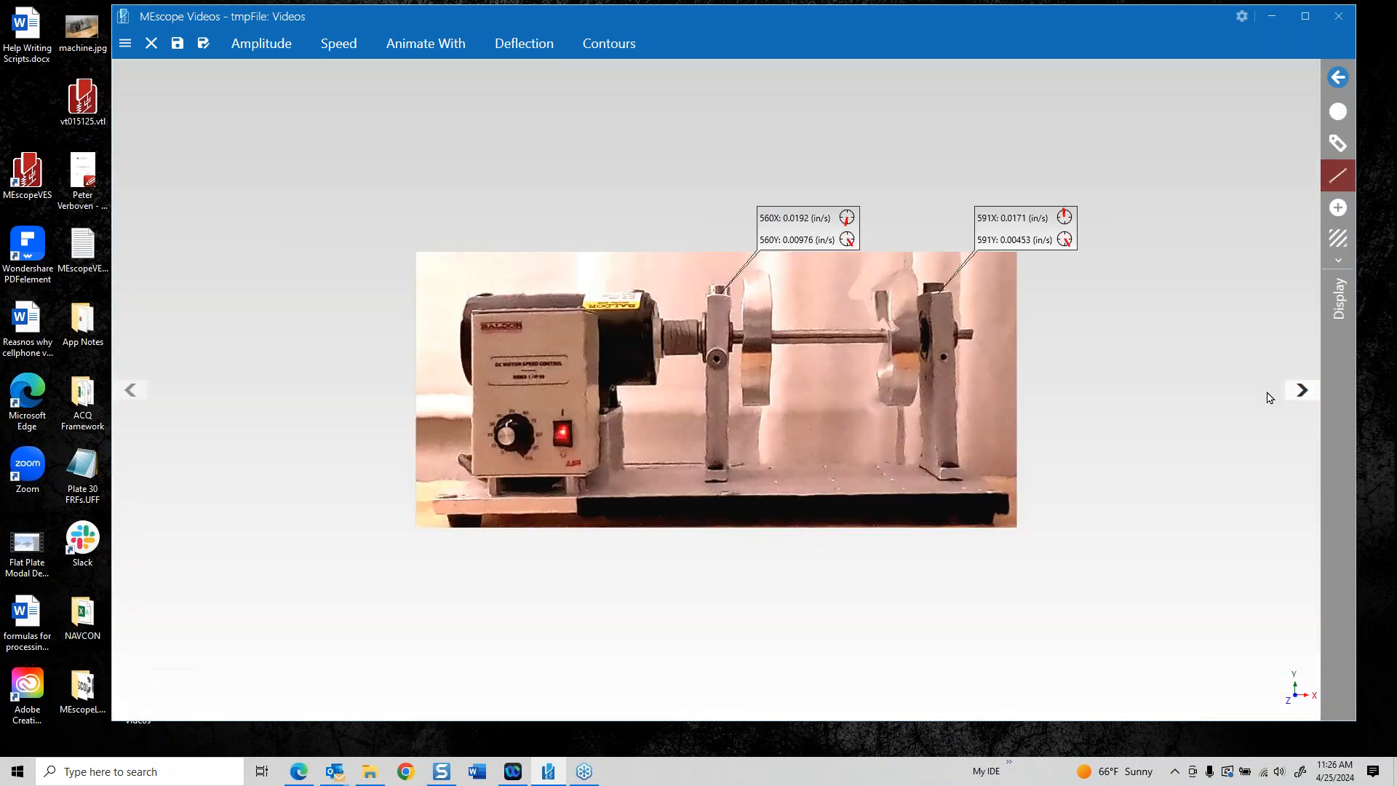
{"action": "scroll", "coordinate": [711, 435], "scroll_direction": "down", "scroll_amount": 4}
{"action": "scroll", "coordinate": [711, 435], "scroll_direction": "up", "scroll_amount": 8}
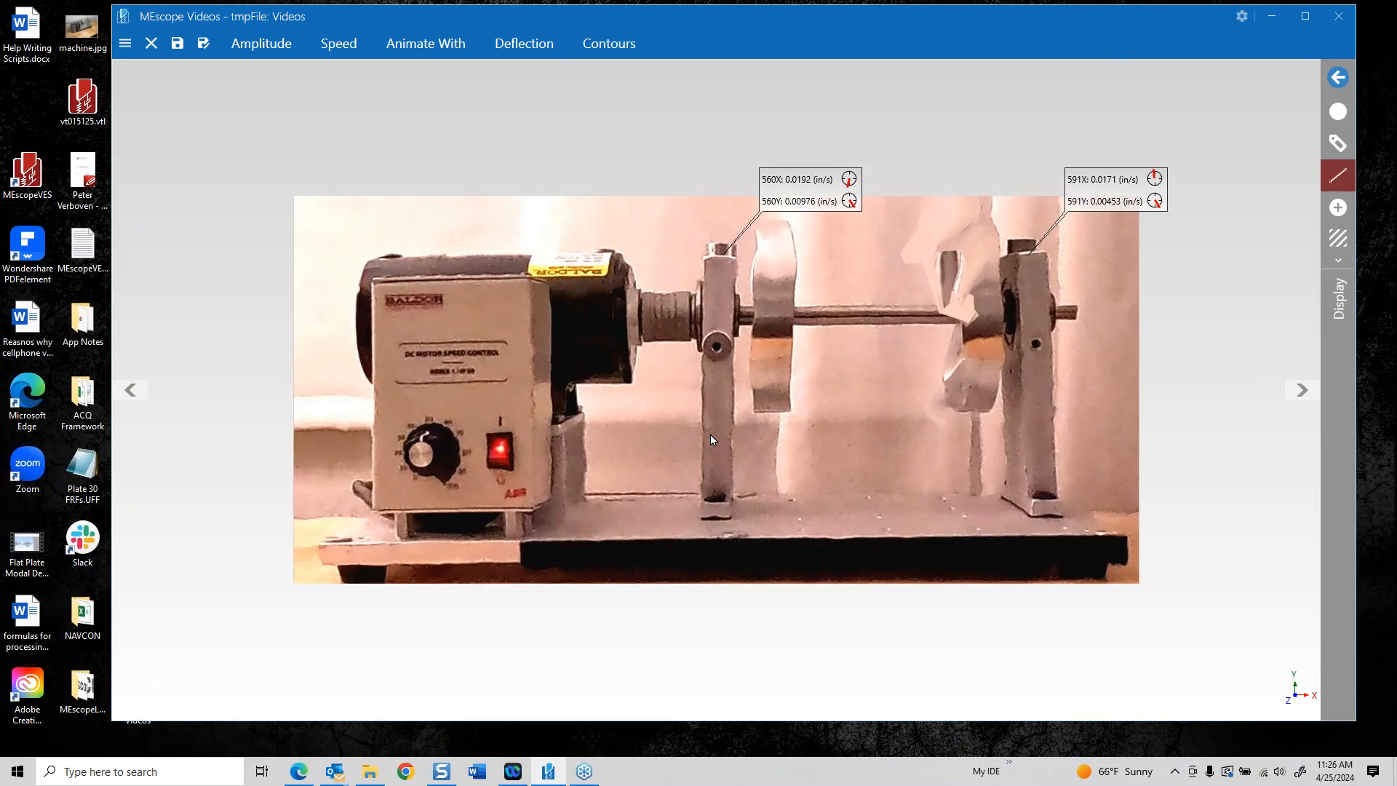
{"action": "scroll", "coordinate": [711, 435], "scroll_direction": "up", "scroll_amount": 1}
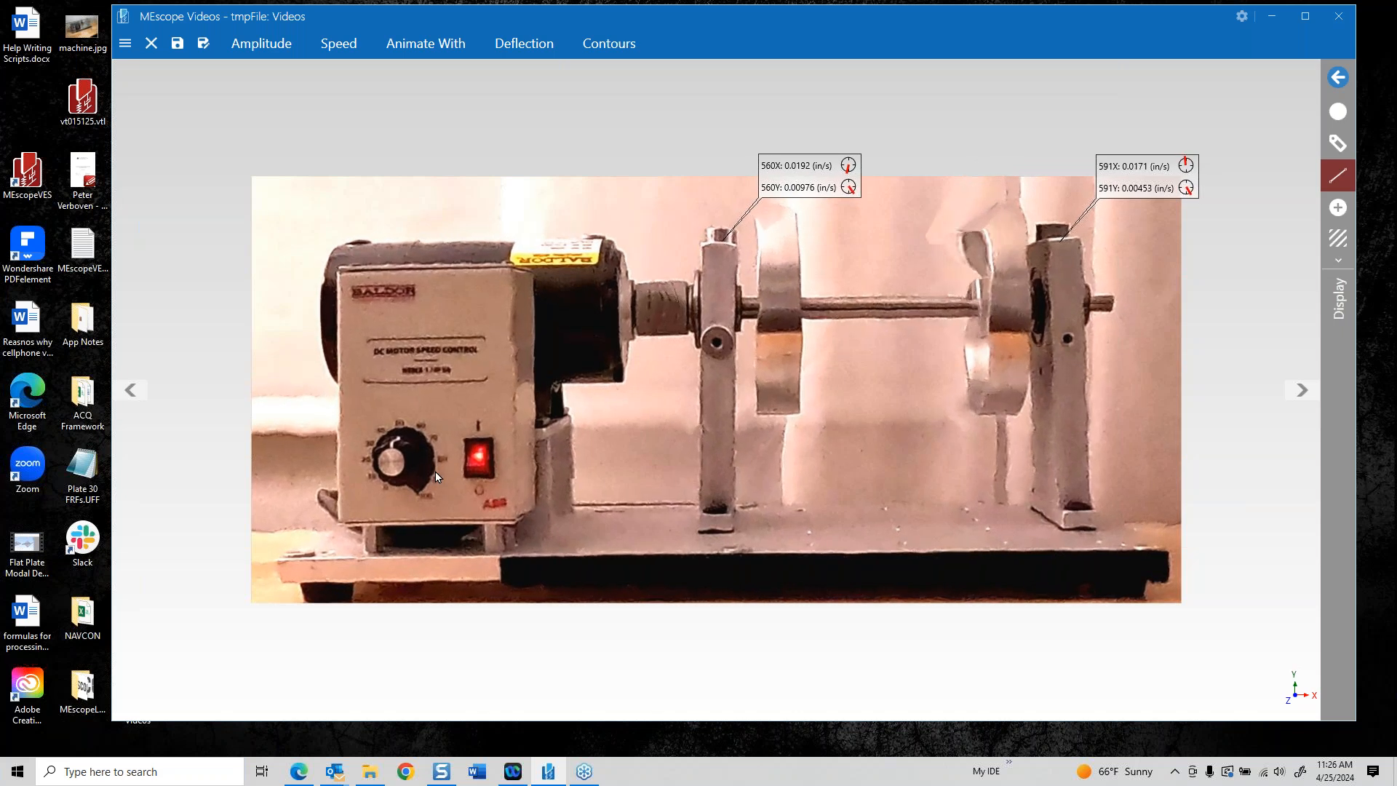
{"action": "scroll", "coordinate": [434, 470], "scroll_direction": "up", "scroll_amount": 1}
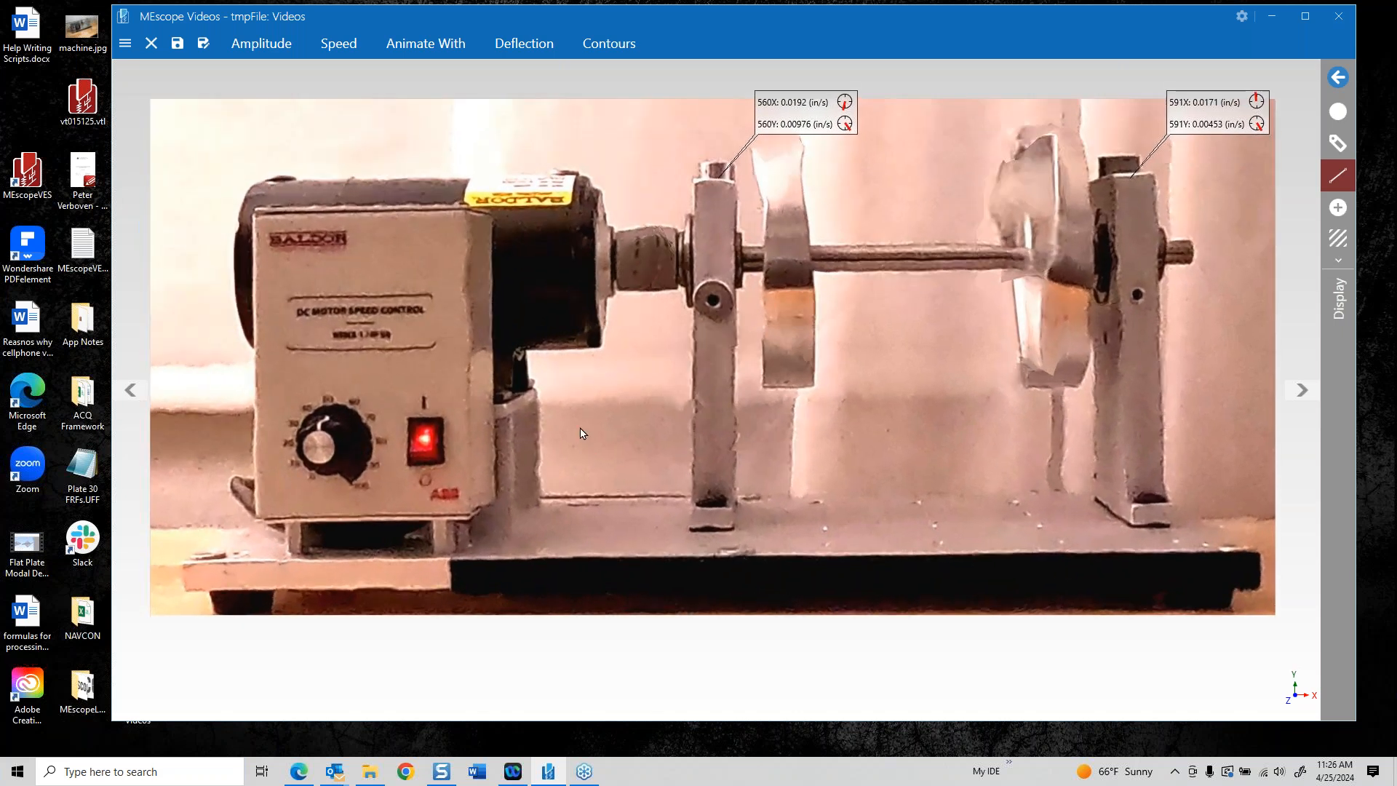
{"action": "left_click_drag", "start_coordinate": [582, 433], "coordinate": [538, 346]}
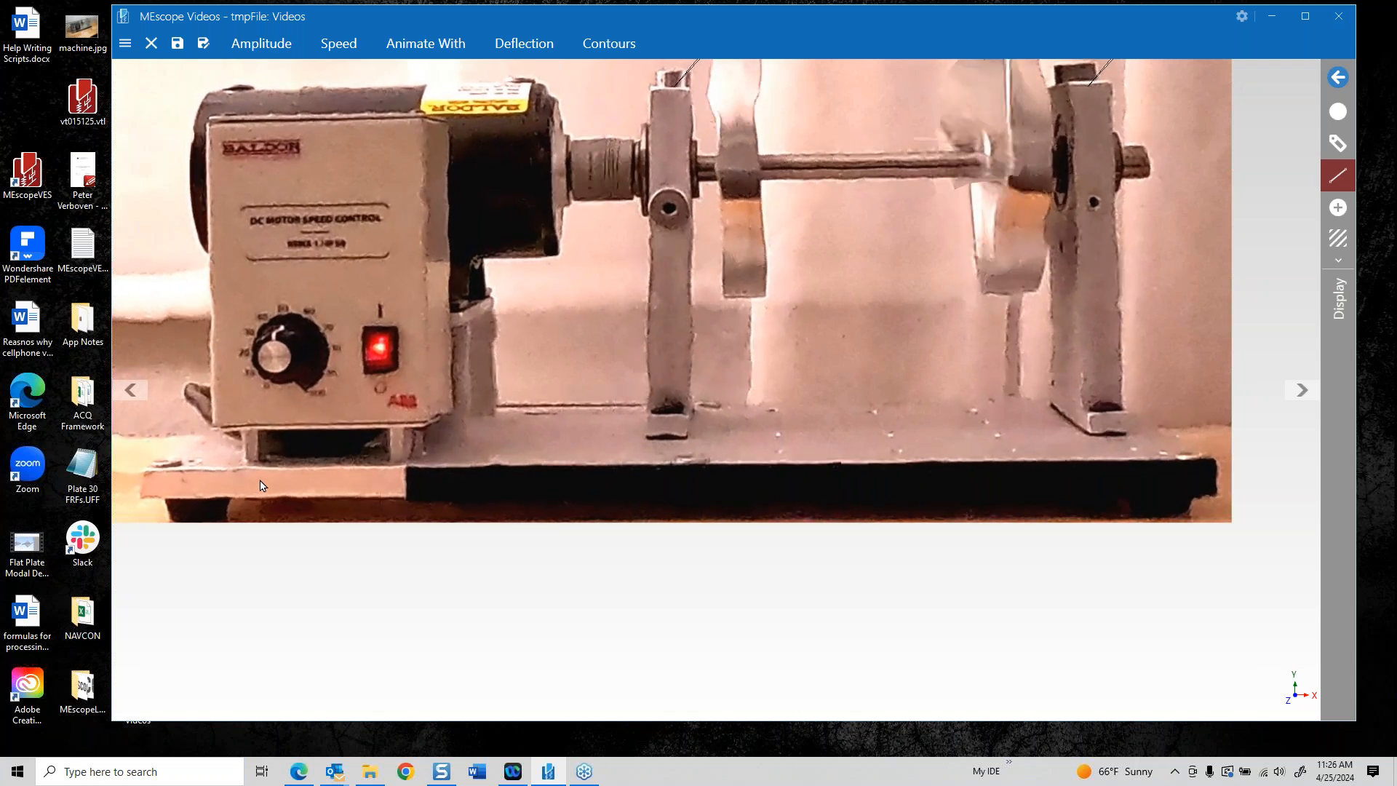
Close the current video project without saving its changes
{"action": "left_click", "coordinate": [1301, 390]}
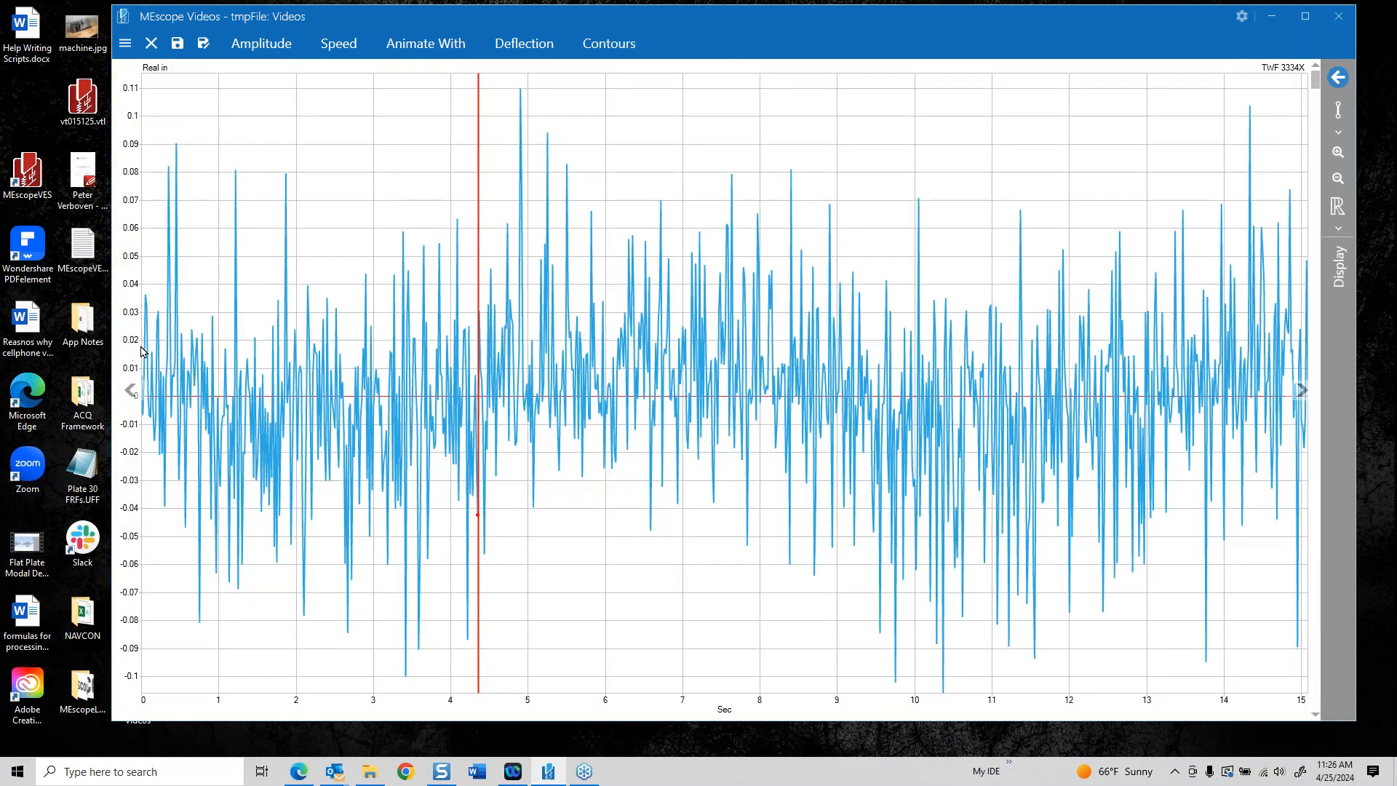
{"action": "left_click", "coordinate": [151, 43]}
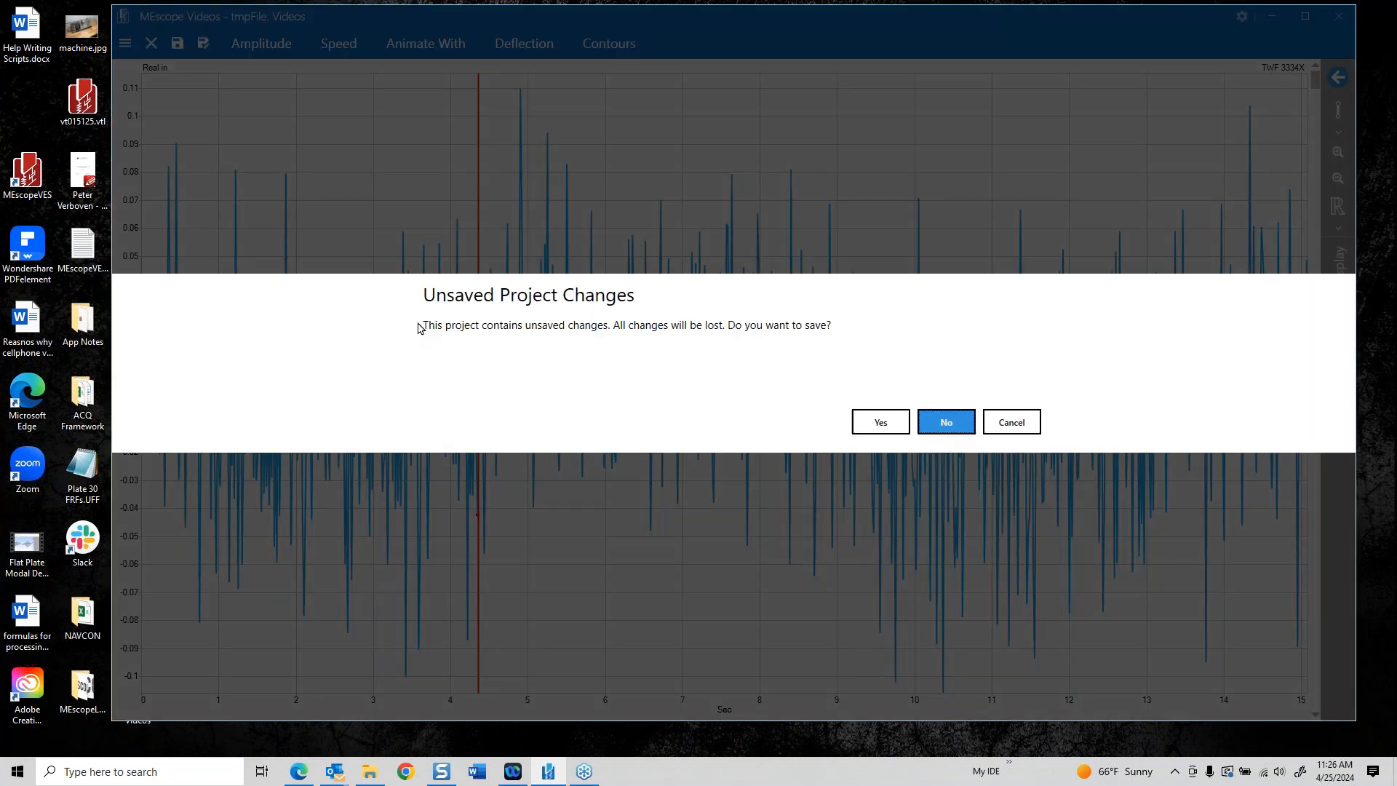
{"action": "left_click", "coordinate": [946, 422]}
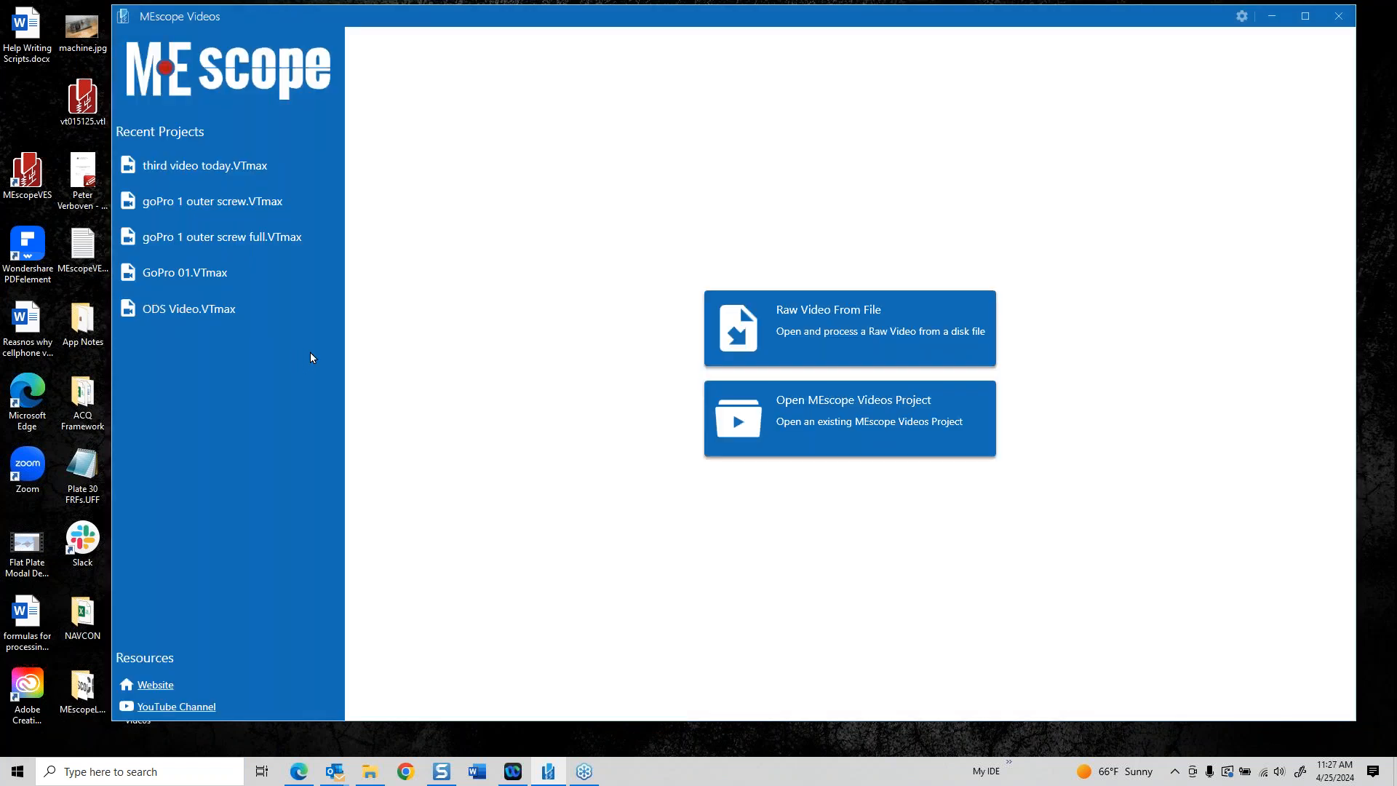
Load the raw video 4k-60-1 screw.MP4 from disk and crop it around the machine to top 39, left 27, right 74 and bottom 78
{"action": "left_click", "coordinate": [793, 329]}
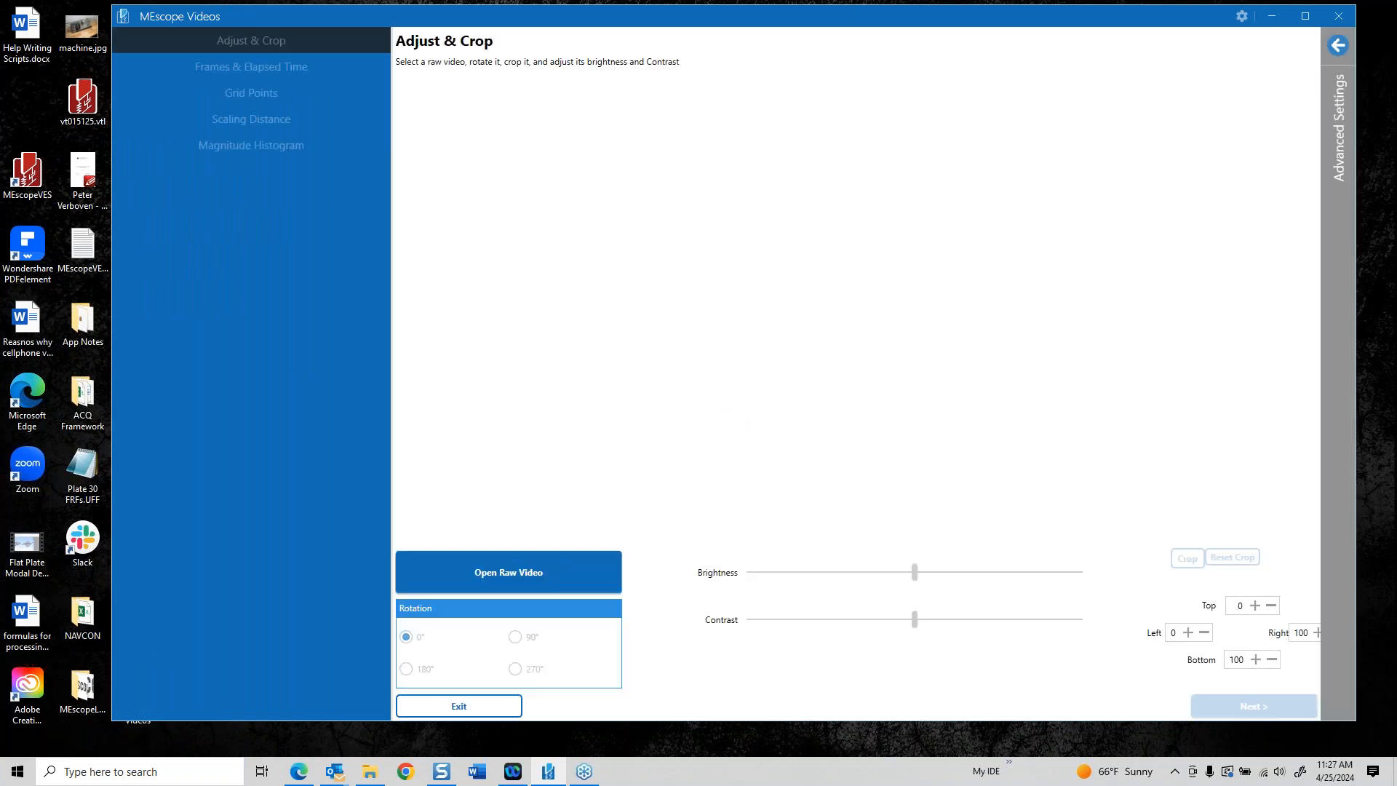
{"action": "left_click", "coordinate": [526, 574]}
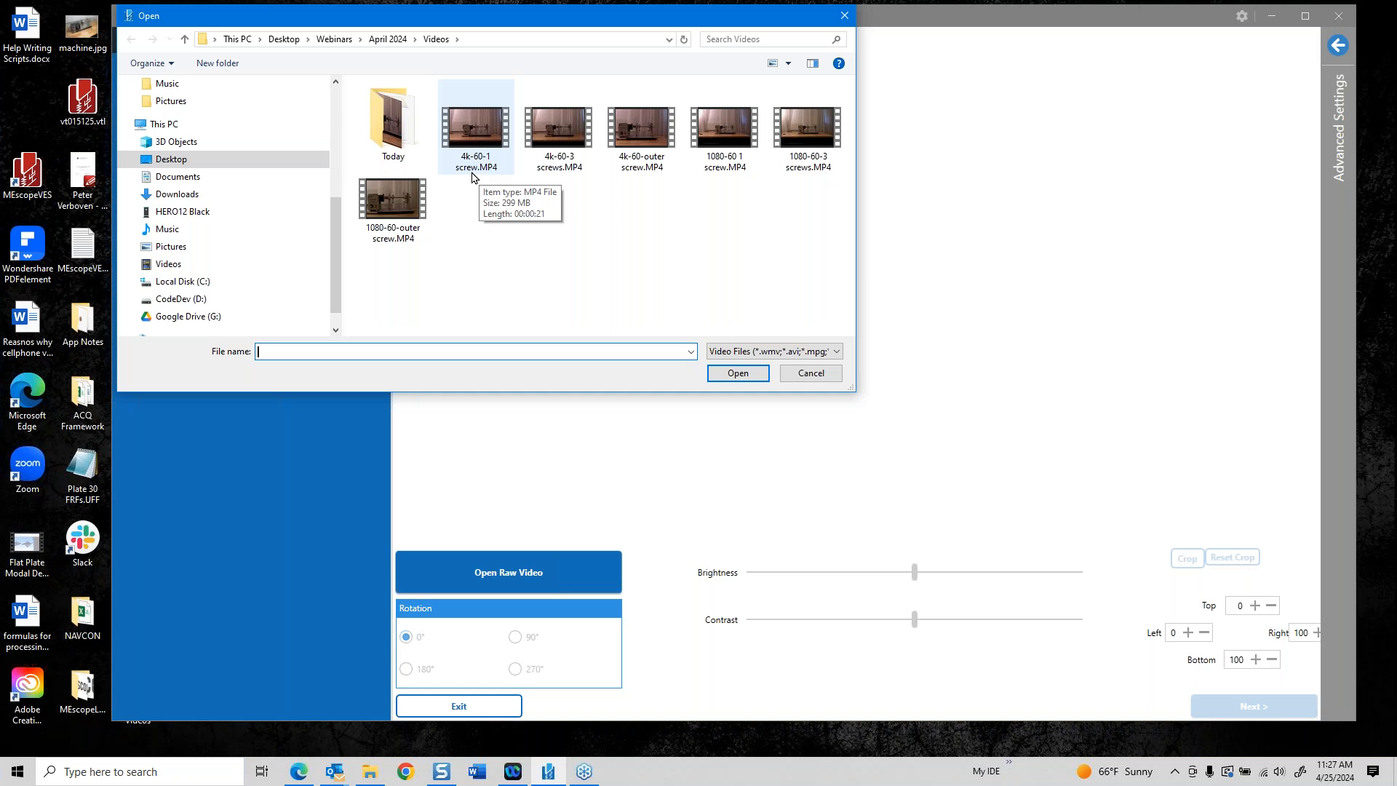
{"action": "double_click", "coordinate": [486, 125]}
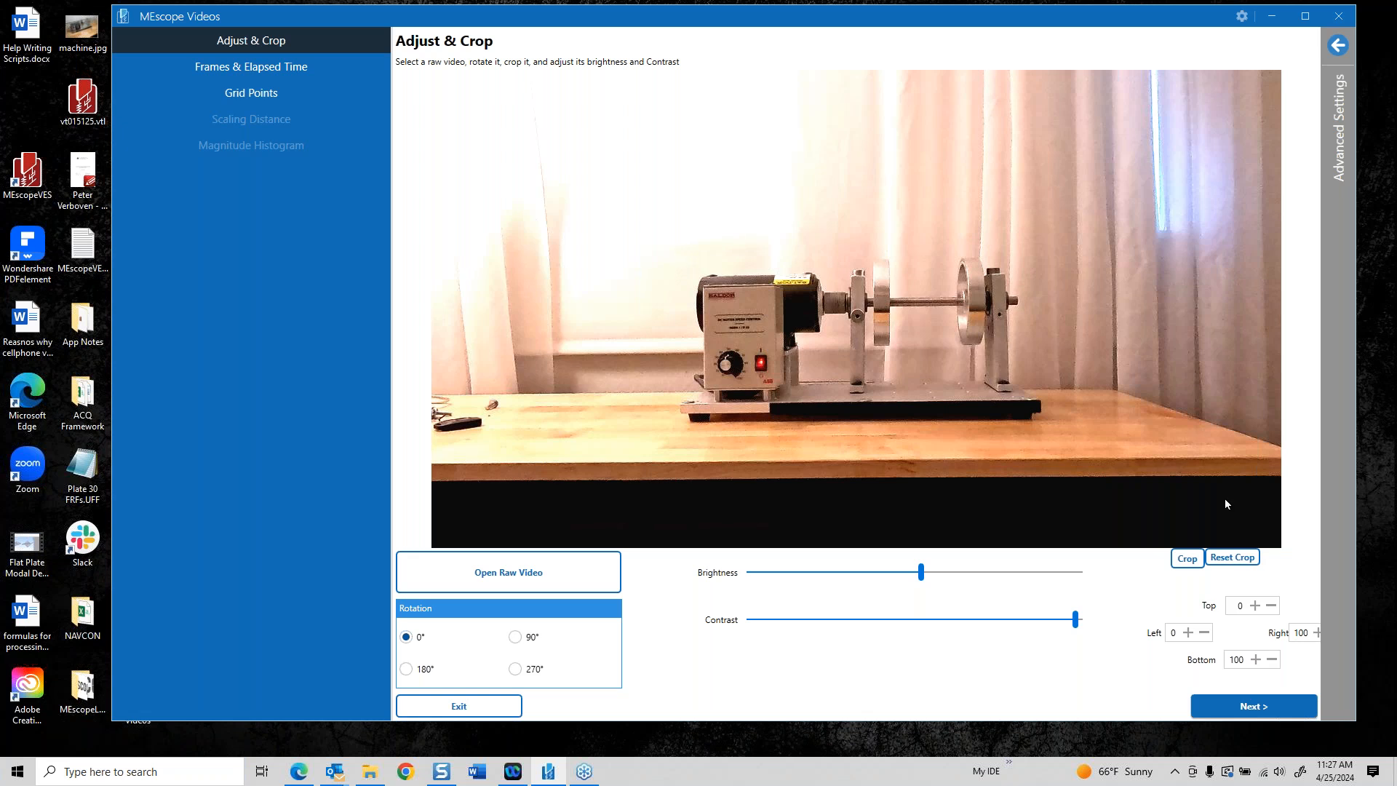
{"action": "left_click", "coordinate": [1187, 558]}
{"action": "left_click_drag", "start_coordinate": [662, 253], "coordinate": [1060, 441]}
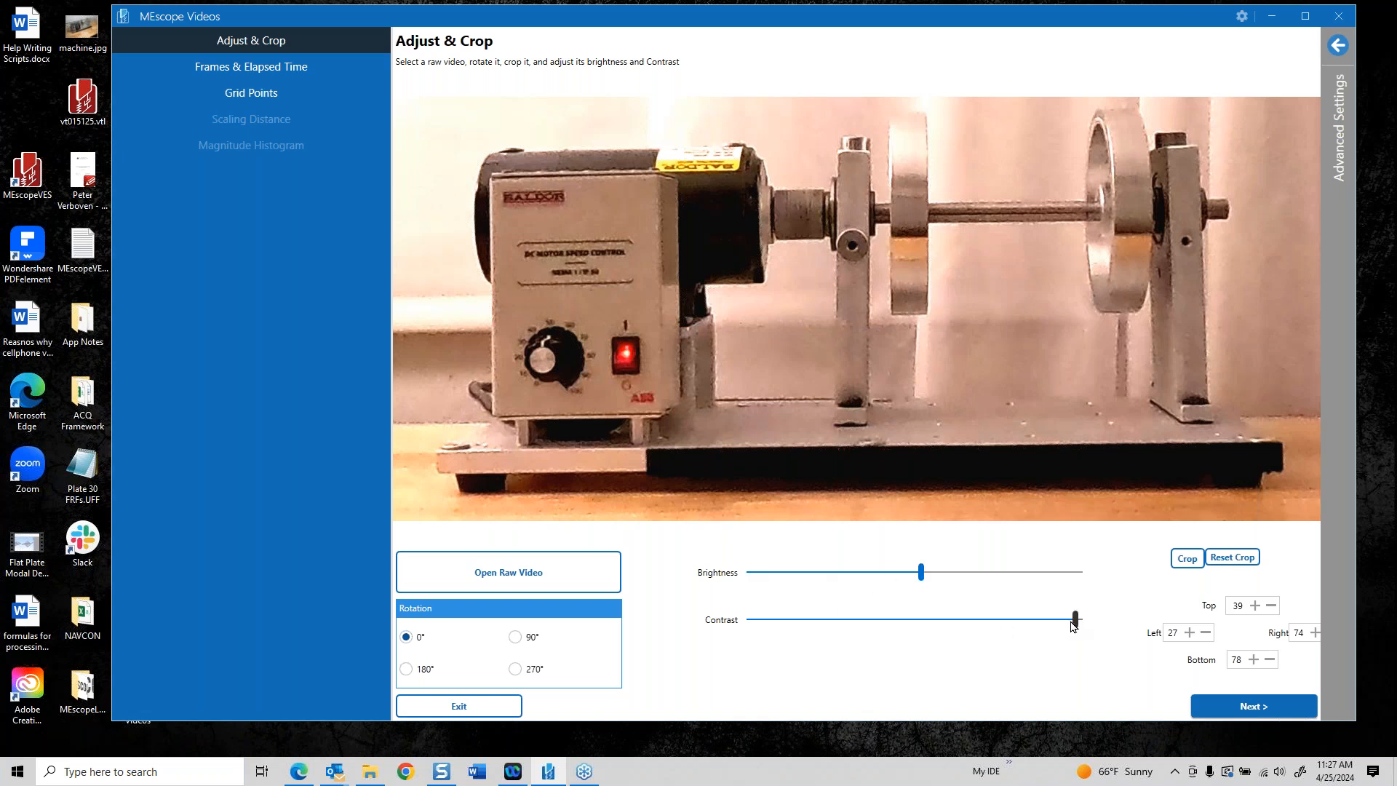
Lower the cropped video's brightness slightly and exit the raw video setup
{"action": "left_click_drag", "start_coordinate": [1076, 618], "coordinate": [1075, 618]}
{"action": "mouse_move", "coordinate": [921, 572]}
{"action": "left_mouse_down"}
{"action": "mouse_move", "coordinate": [877, 575]}
{"action": "mouse_move", "coordinate": [941, 576]}
{"action": "mouse_move", "coordinate": [798, 575]}
{"action": "mouse_move", "coordinate": [1017, 579]}
{"action": "mouse_move", "coordinate": [895, 586]}
{"action": "mouse_move", "coordinate": [905, 577]}
{"action": "left_mouse_up"}
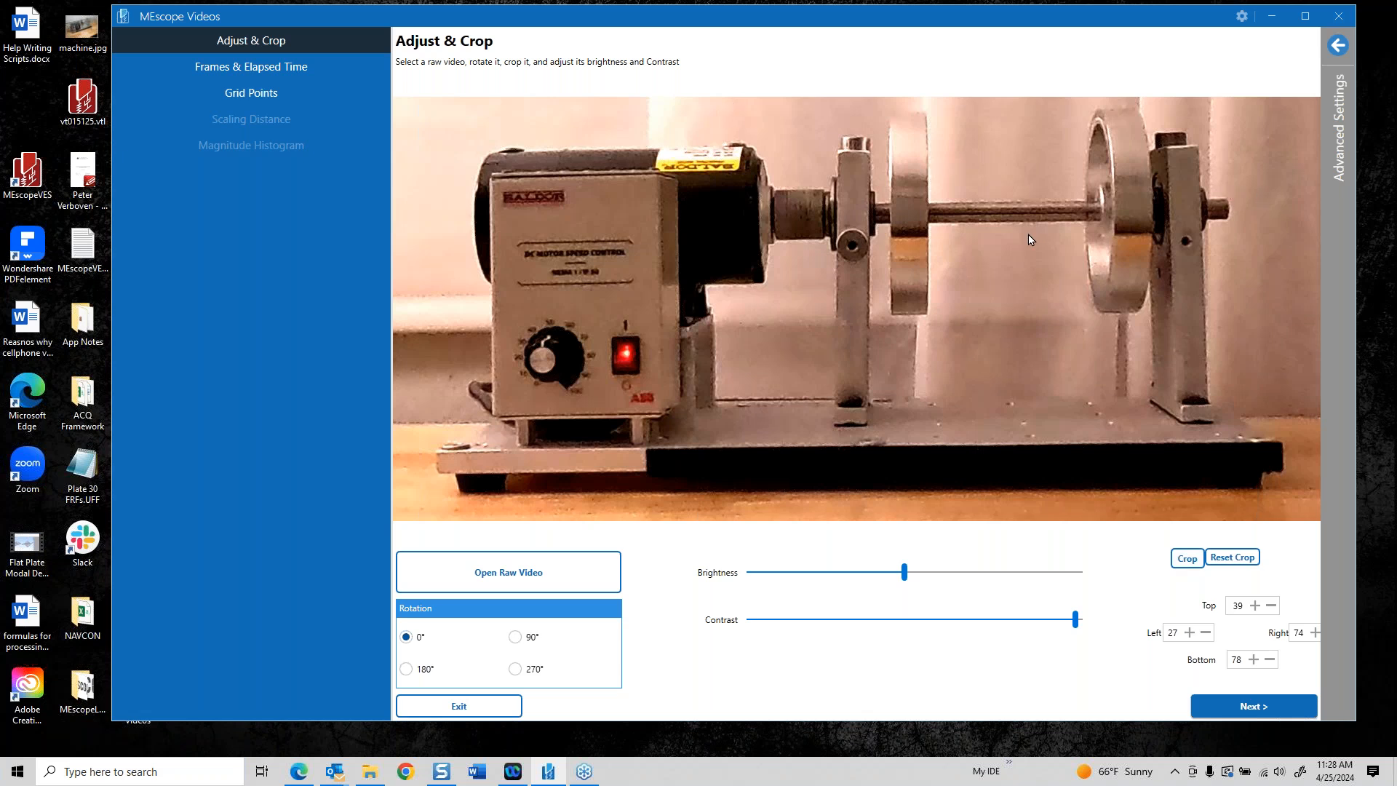
{"action": "left_click", "coordinate": [1184, 559]}
{"action": "left_click", "coordinate": [493, 716]}
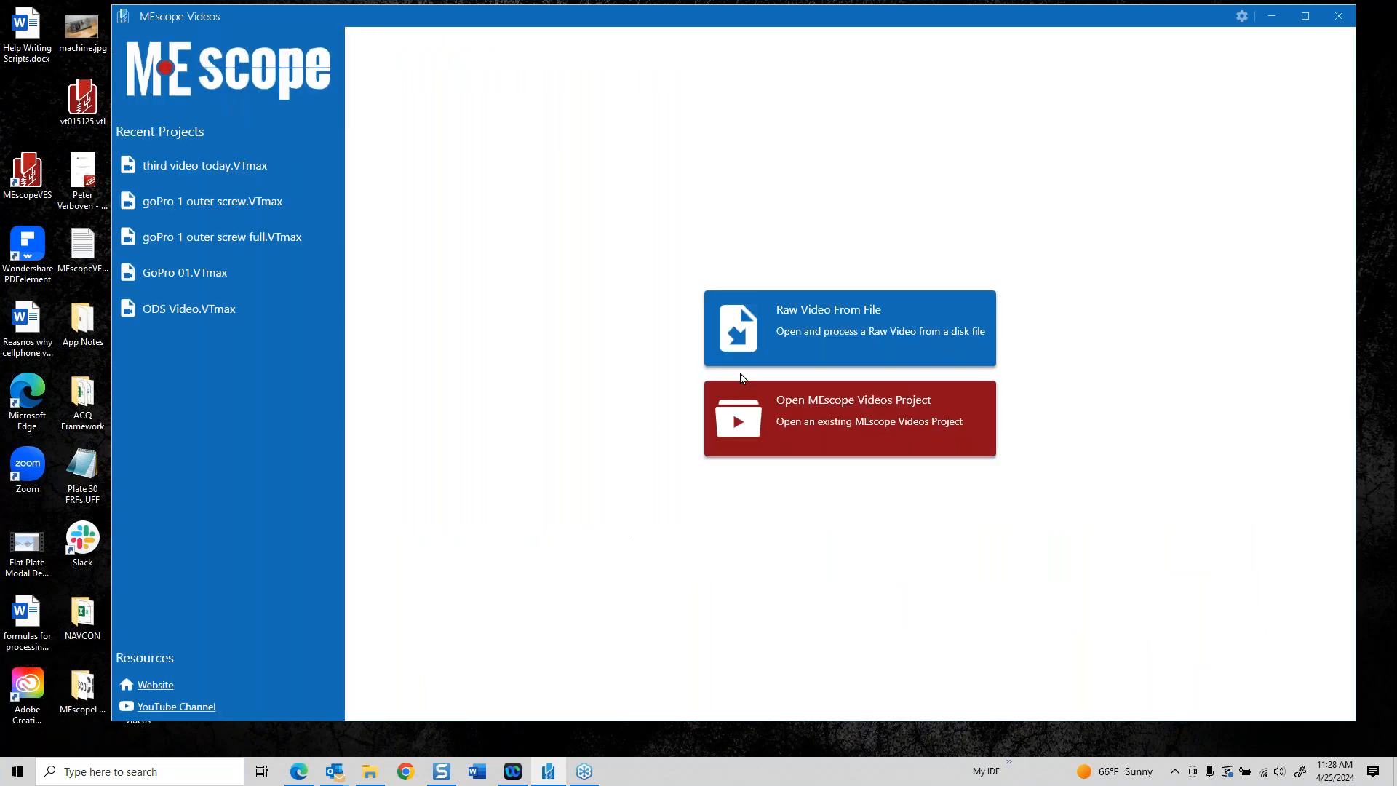
Start a new raw video project from a file and load 4k-60-1 screw.MP4
{"action": "left_click", "coordinate": [793, 336]}
{"action": "left_click", "coordinate": [559, 585]}
{"action": "double_click", "coordinate": [463, 131]}
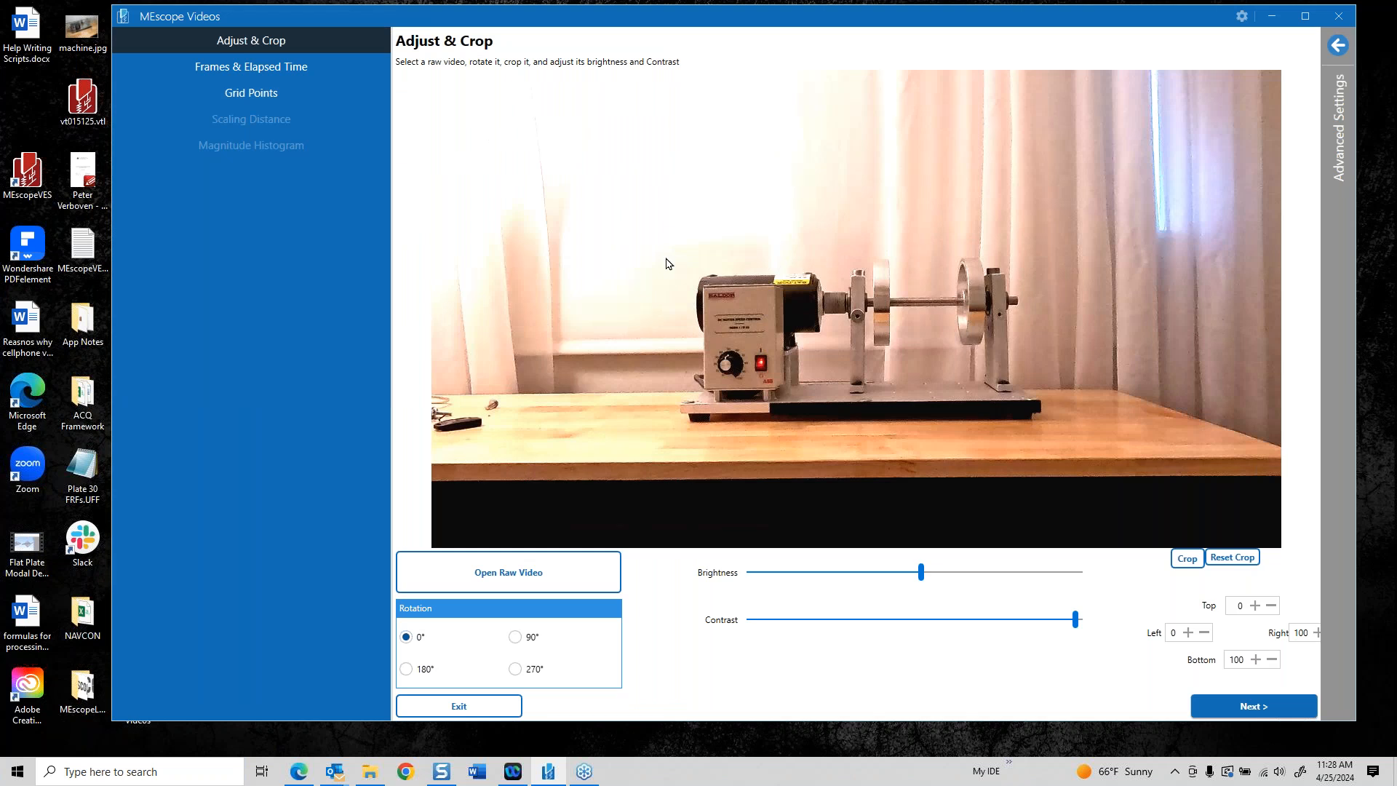
Try cropping the video to just the shaft and rotors at top 39, left 46, right 72, bottom 55, and reset the crop
{"action": "left_click", "coordinate": [1187, 559]}
{"action": "left_click_drag", "start_coordinate": [822, 250], "coordinate": [1041, 327]}
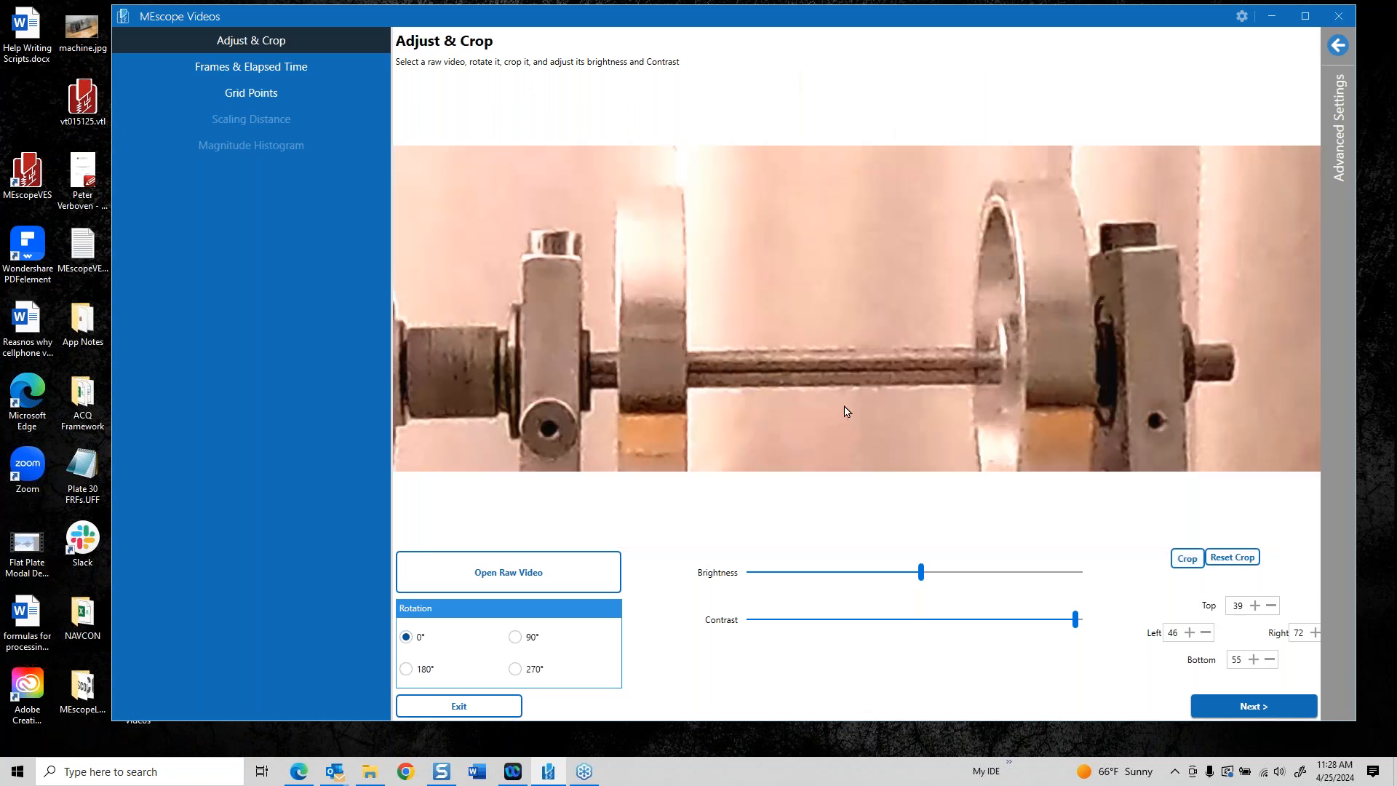
{"action": "left_click", "coordinate": [1222, 560]}
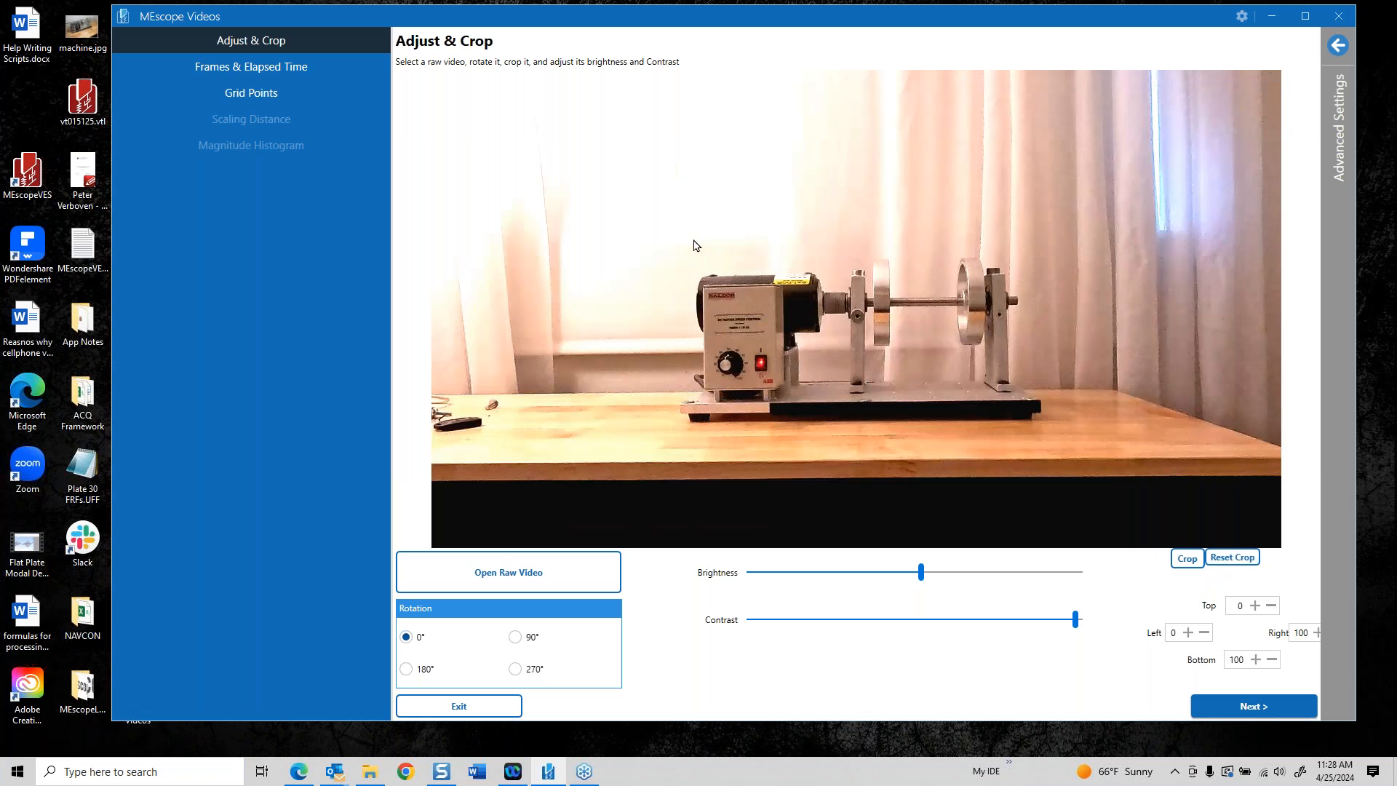
Crop the video around the entire machine to top 42, left 29, right 73 and bottom 78, and continue to the frame settings
{"action": "left_click", "coordinate": [1188, 559]}
{"action": "left_click_drag", "start_coordinate": [672, 264], "coordinate": [1050, 442]}
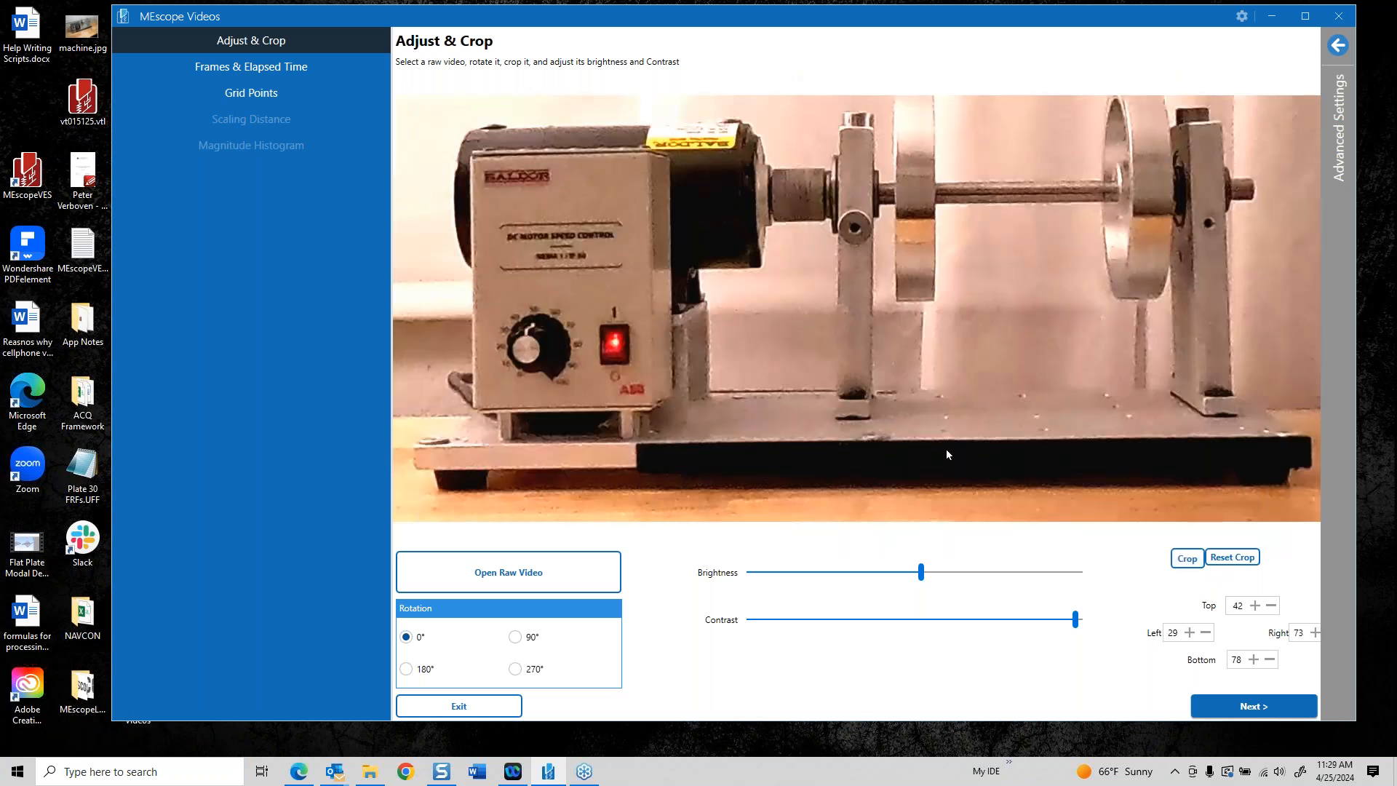
{"action": "left_click", "coordinate": [1230, 703]}
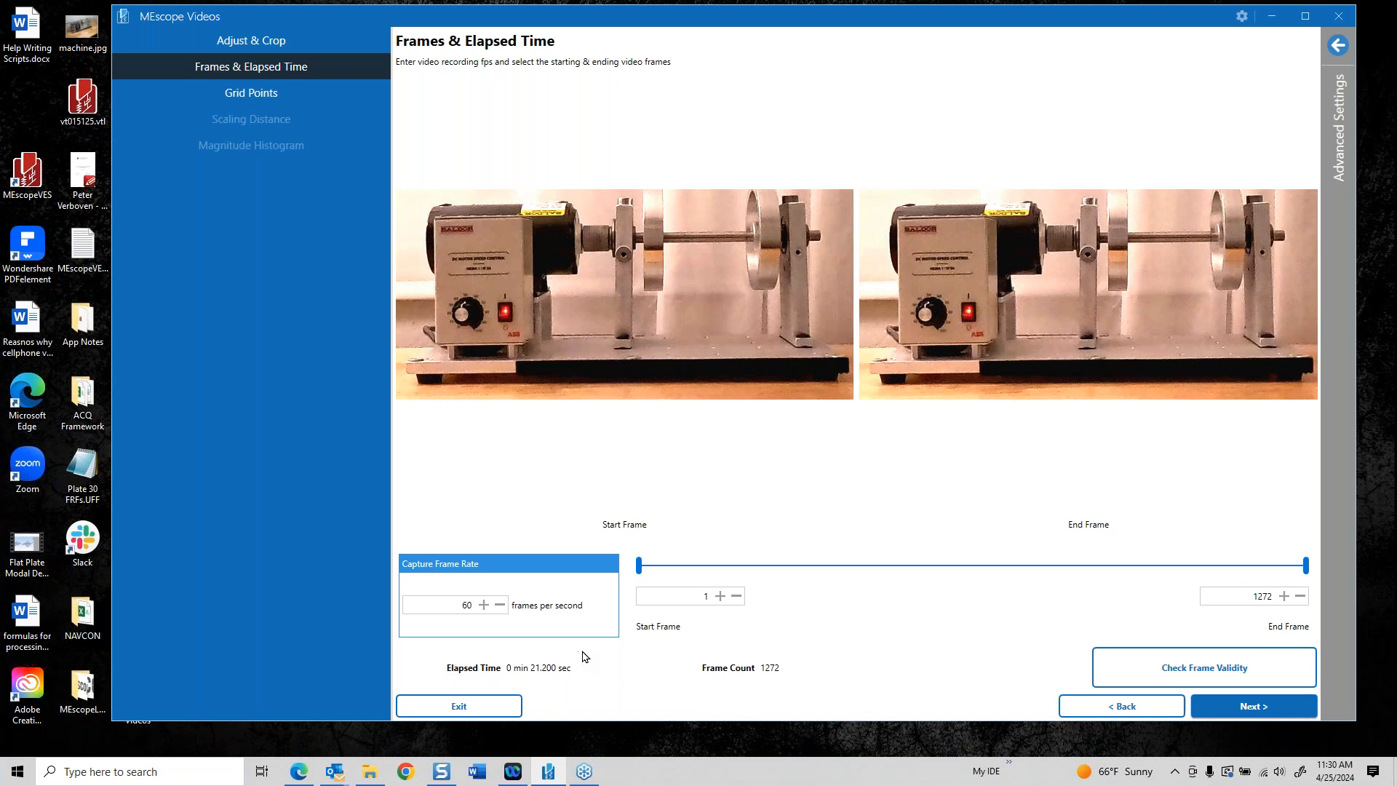
Limit the video to start frame 205 and end frame 881
{"action": "left_click", "coordinate": [638, 567]}
{"action": "left_click_drag", "start_coordinate": [638, 567], "coordinate": [744, 567]}
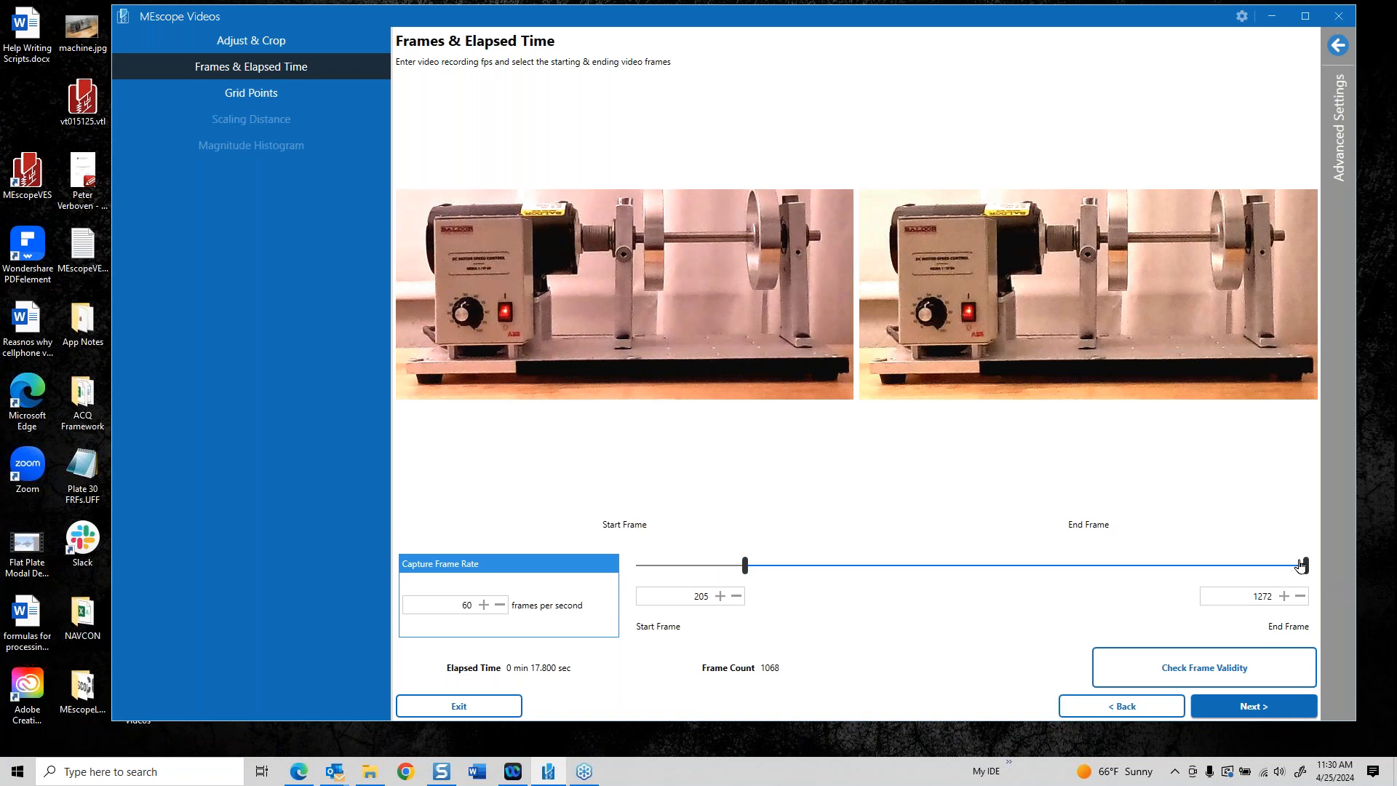
{"action": "left_click_drag", "start_coordinate": [1306, 567], "coordinate": [1103, 567]}
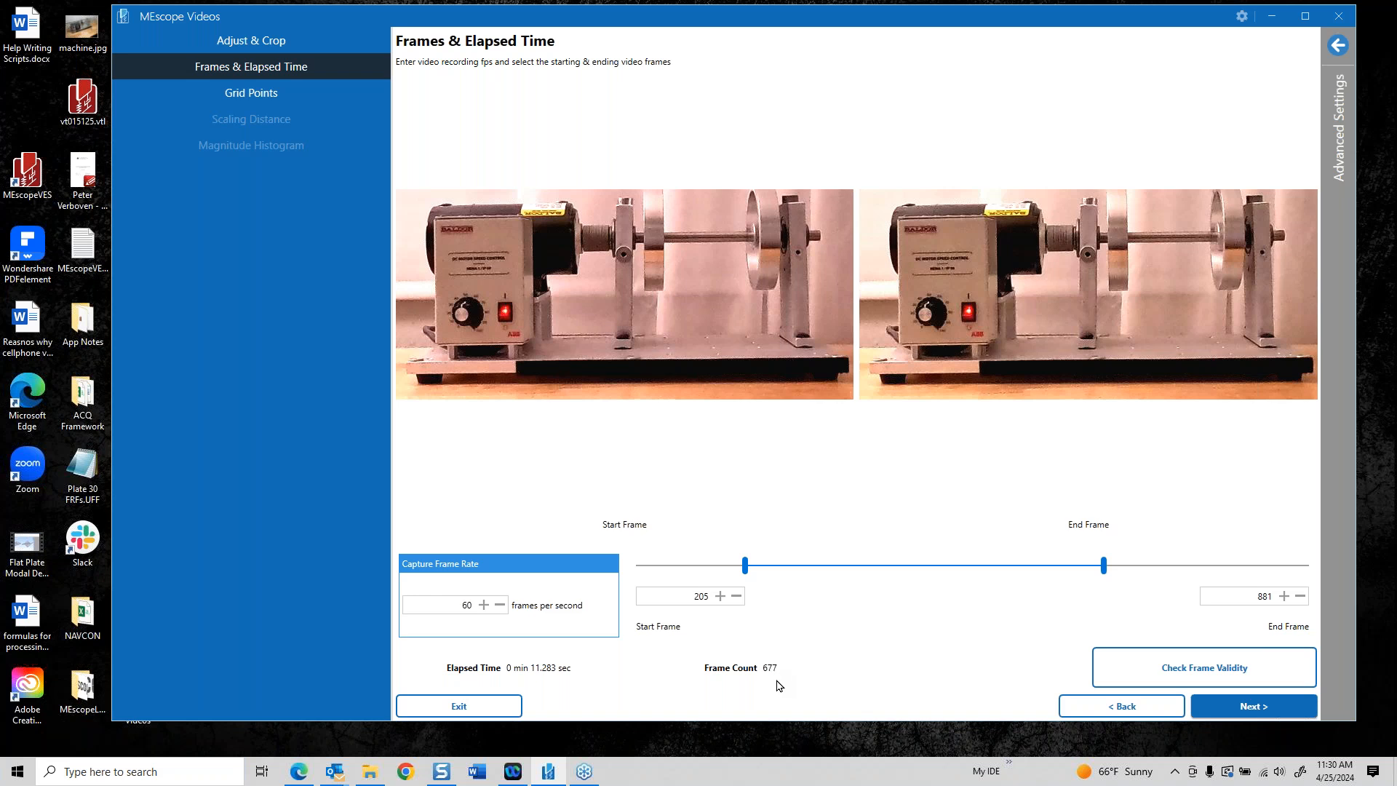
Try extracting the TWFs with 7800 grid points, and exit the project while the extraction is running
{"action": "left_click", "coordinate": [1231, 710]}
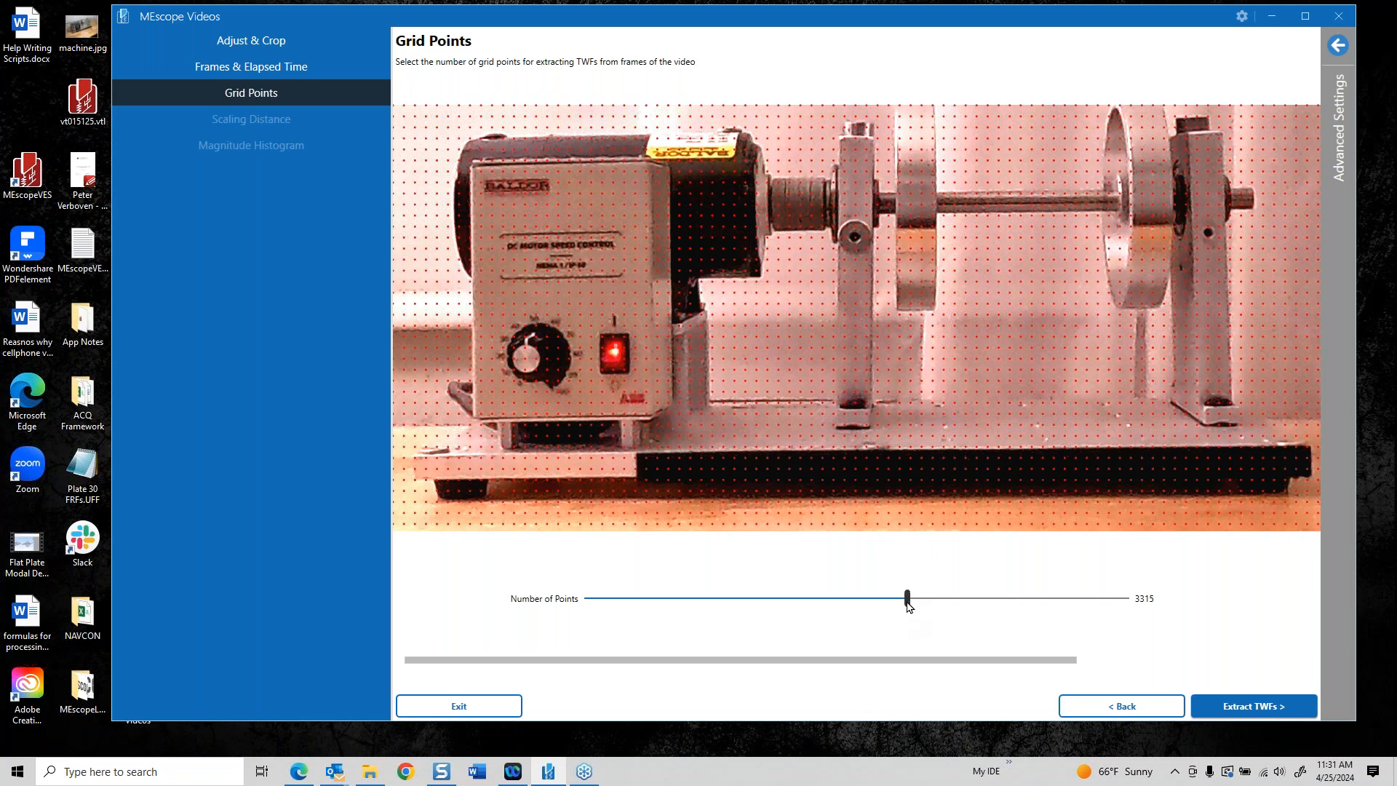
{"action": "left_click_drag", "start_coordinate": [909, 606], "coordinate": [1132, 617]}
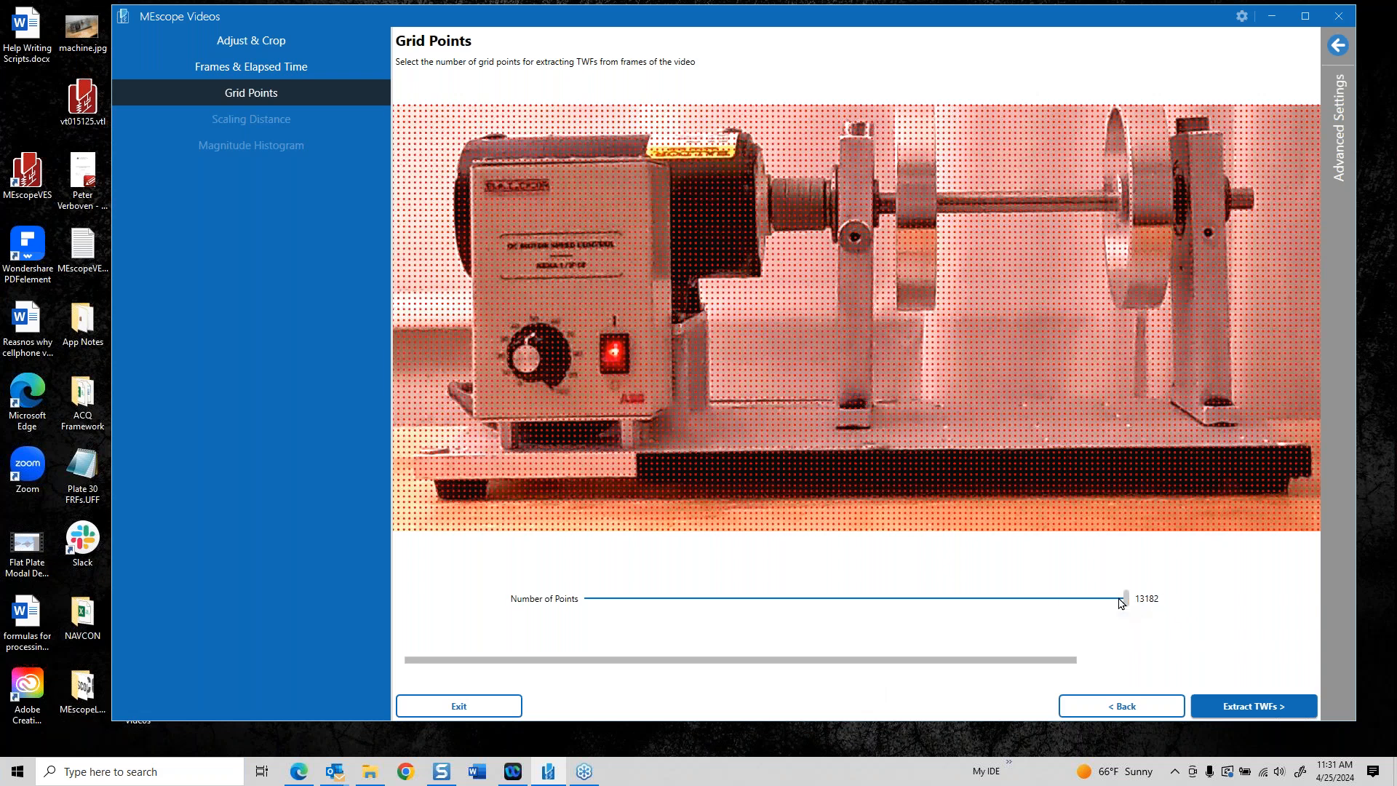
{"action": "left_click", "coordinate": [1045, 604]}
{"action": "left_click", "coordinate": [1045, 604]}
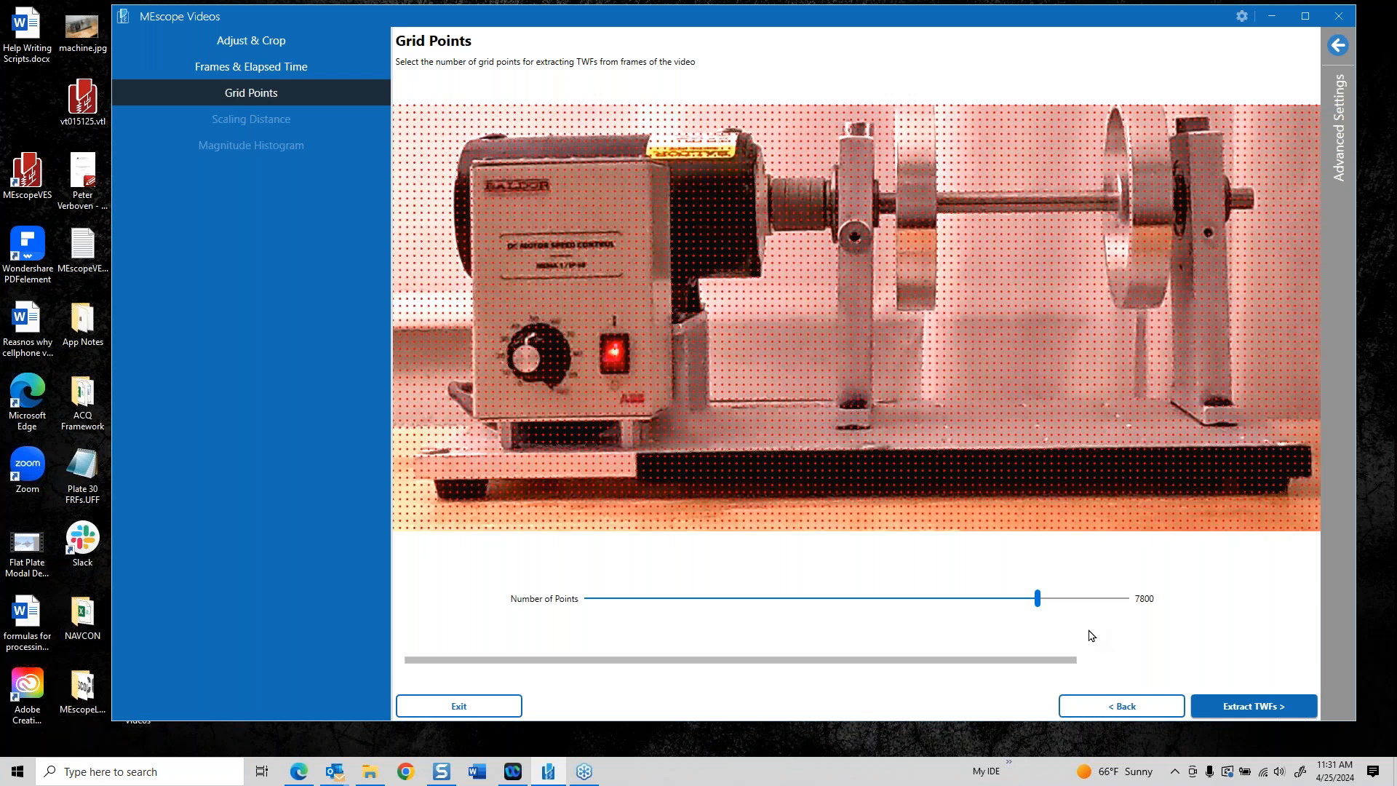
{"action": "left_click", "coordinate": [1252, 709]}
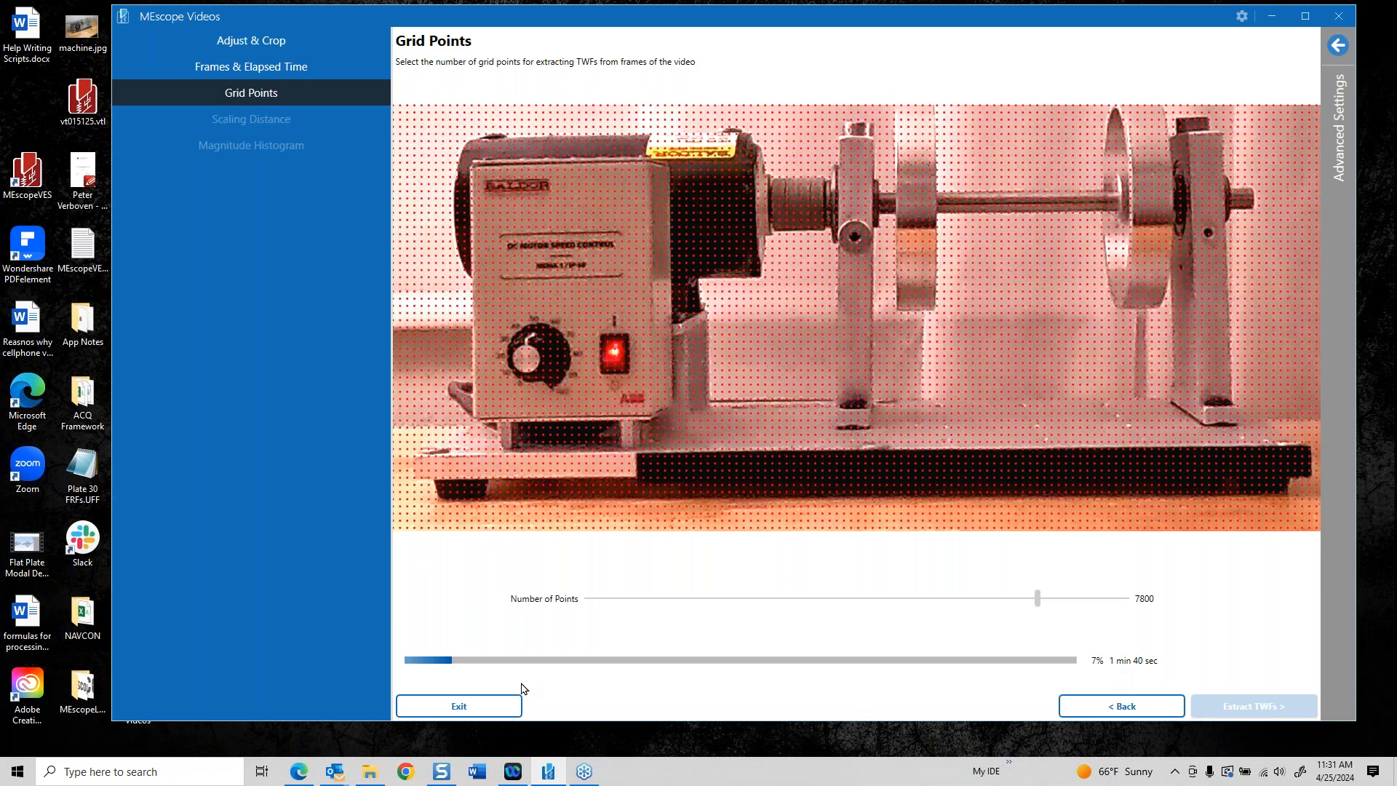
{"action": "left_click", "coordinate": [459, 706]}
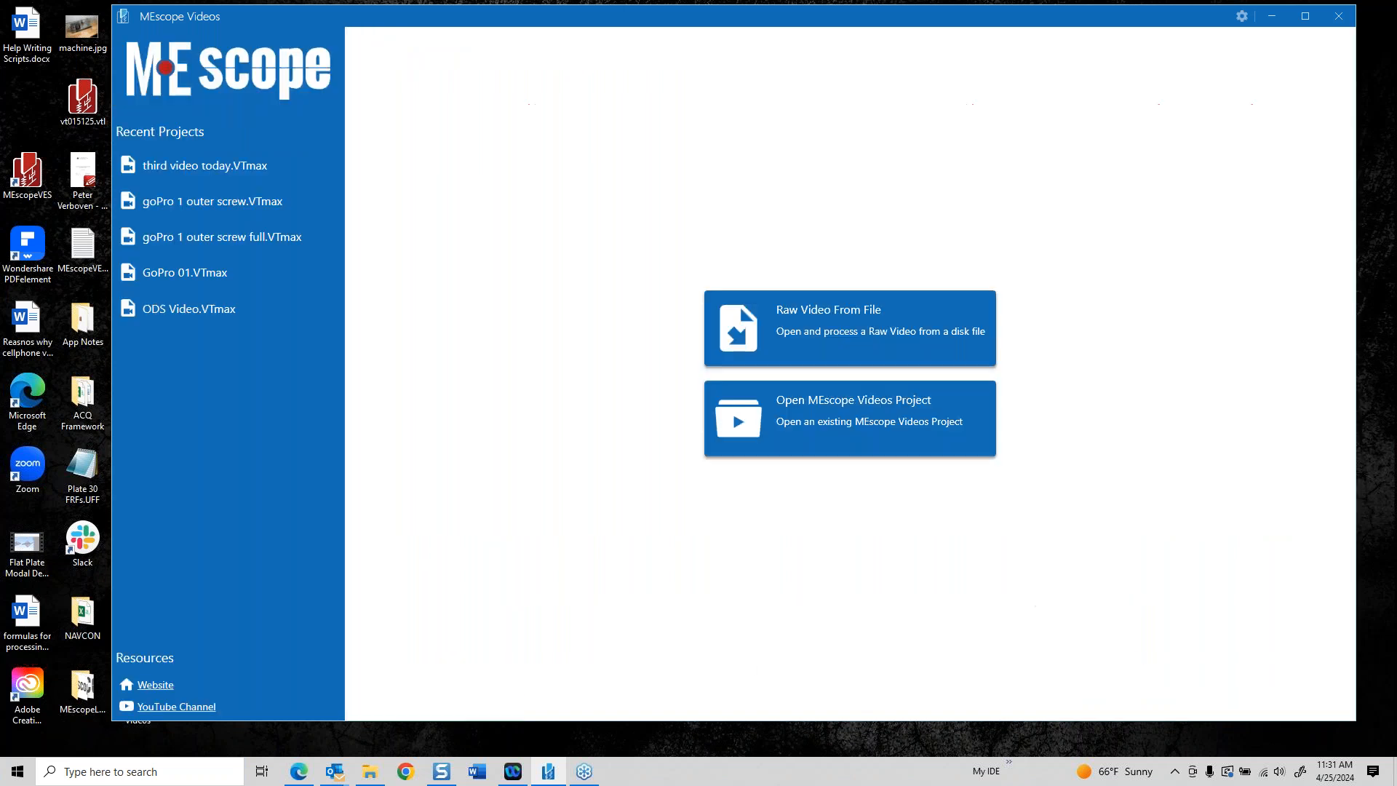
Start another raw video project from a file and load 4k-60-1 screw.MP4 again
{"action": "left_click", "coordinate": [809, 341]}
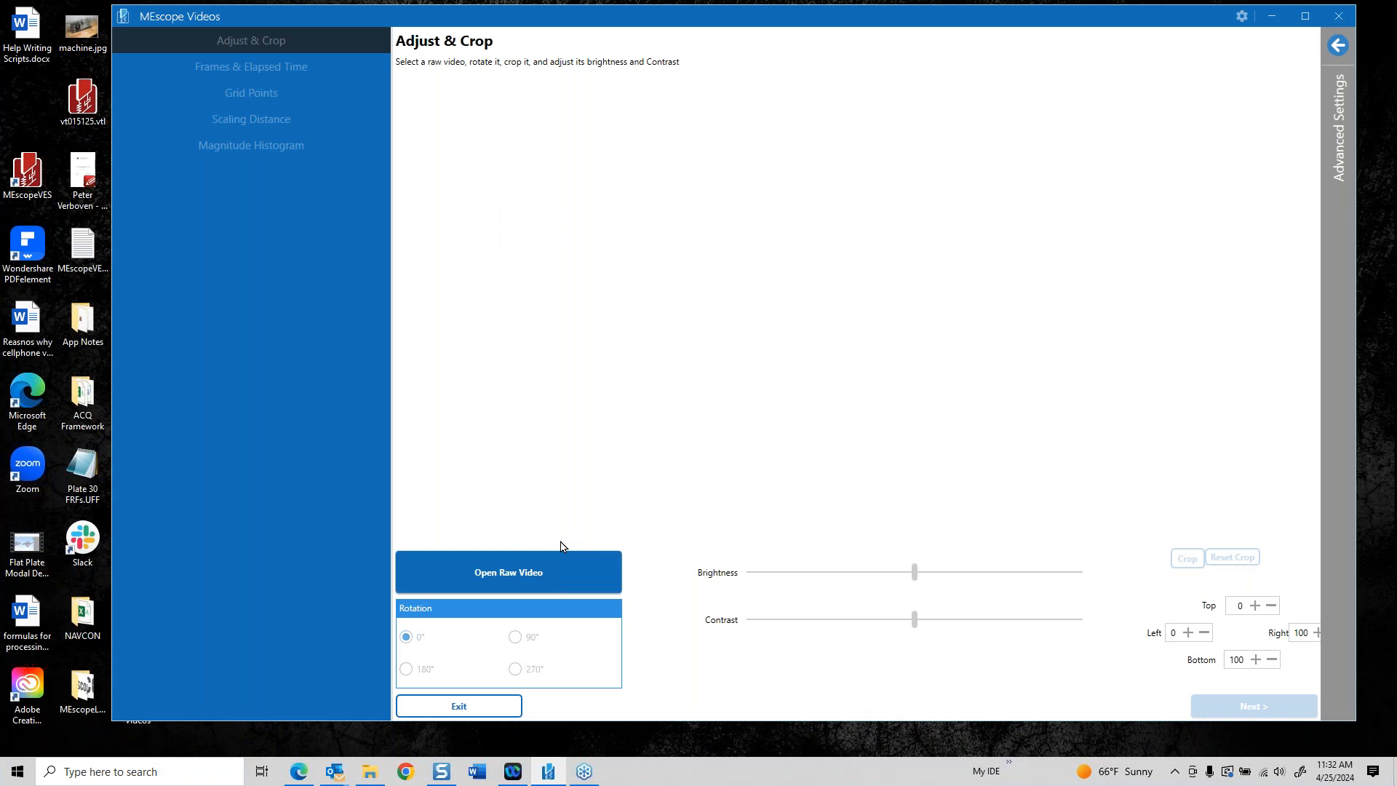
{"action": "left_click", "coordinate": [545, 571]}
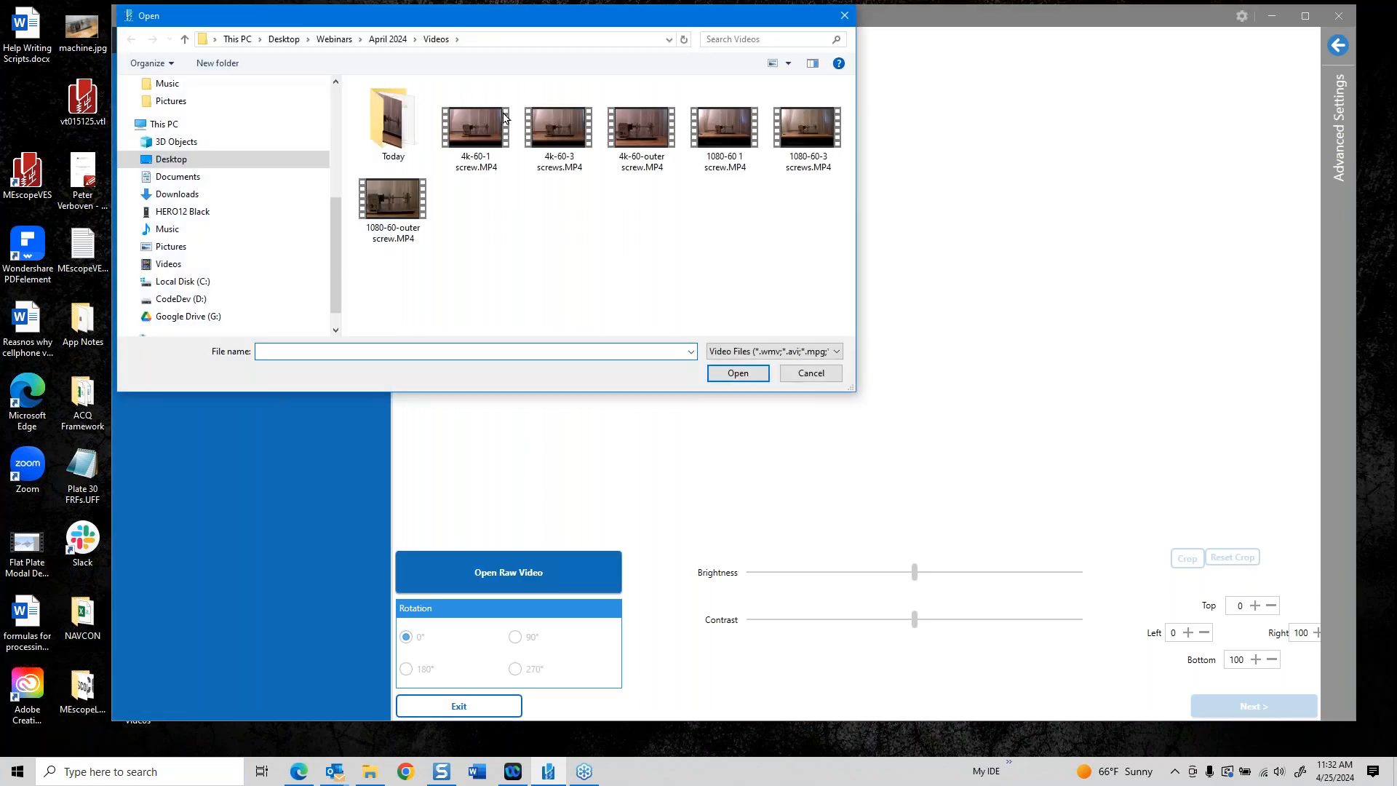
{"action": "left_click", "coordinate": [474, 125]}
{"action": "double_click", "coordinate": [474, 126]}
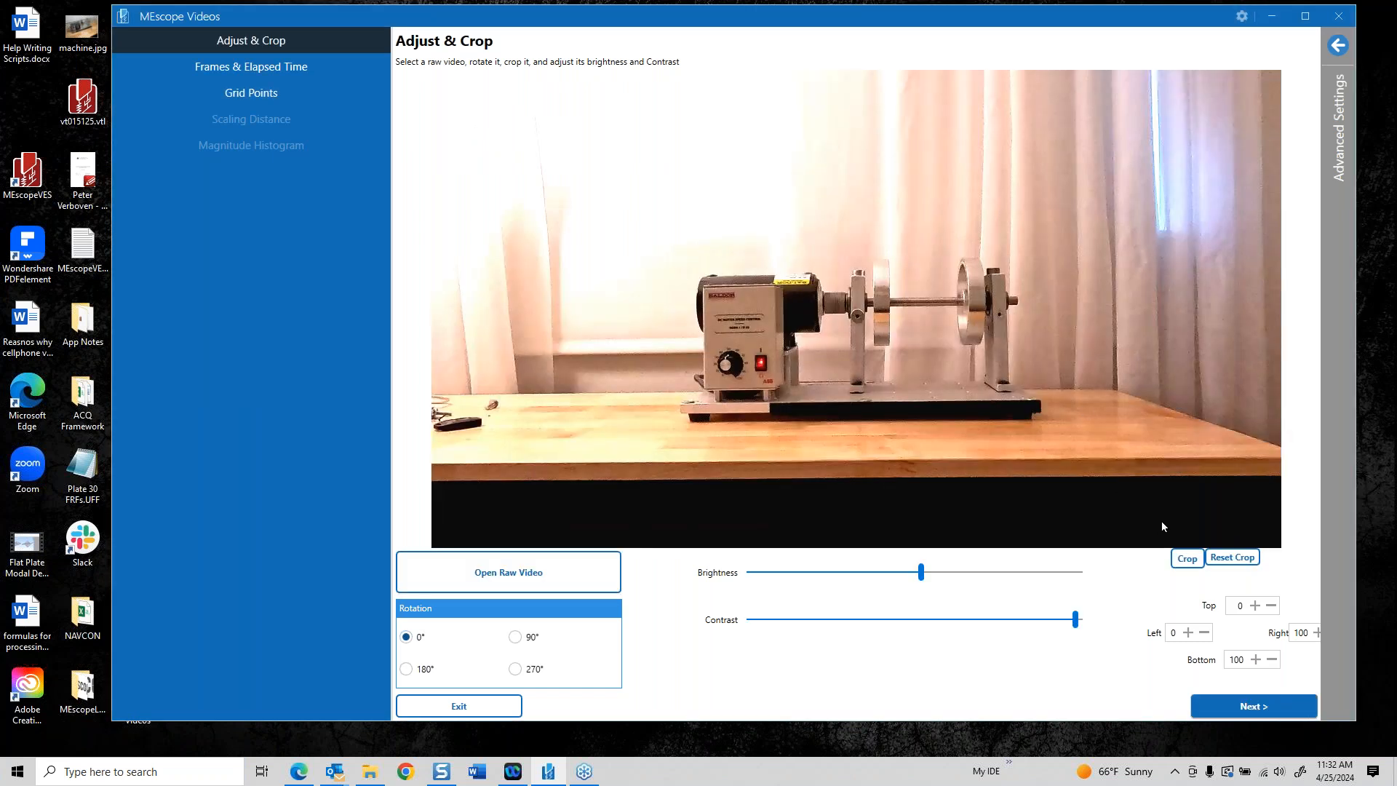
Crop the video around the machine to top 39, left 28, right 73 and bottom 78, and continue to the frame settings
{"action": "left_click", "coordinate": [1174, 557]}
{"action": "left_click_drag", "start_coordinate": [671, 252], "coordinate": [1046, 431]}
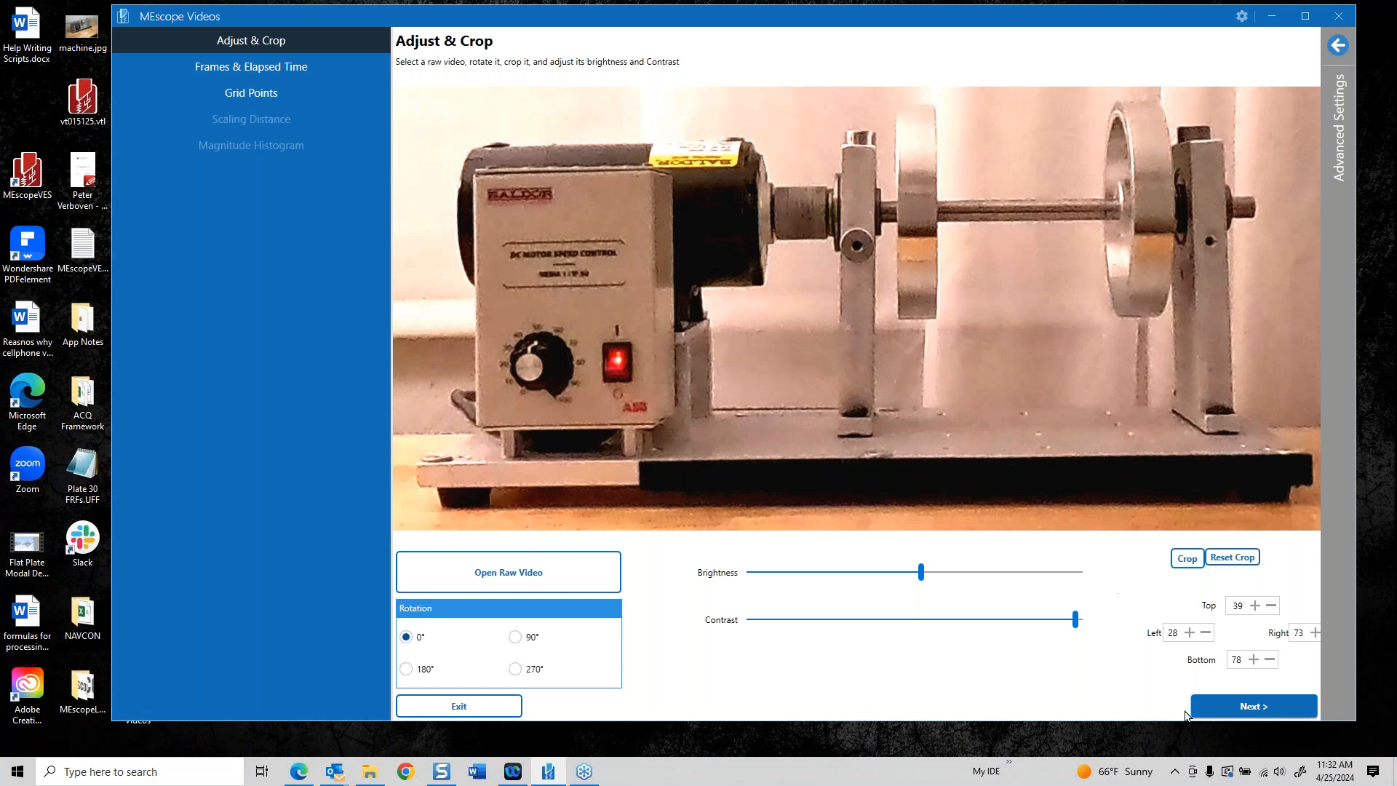
{"action": "left_click", "coordinate": [1209, 698]}
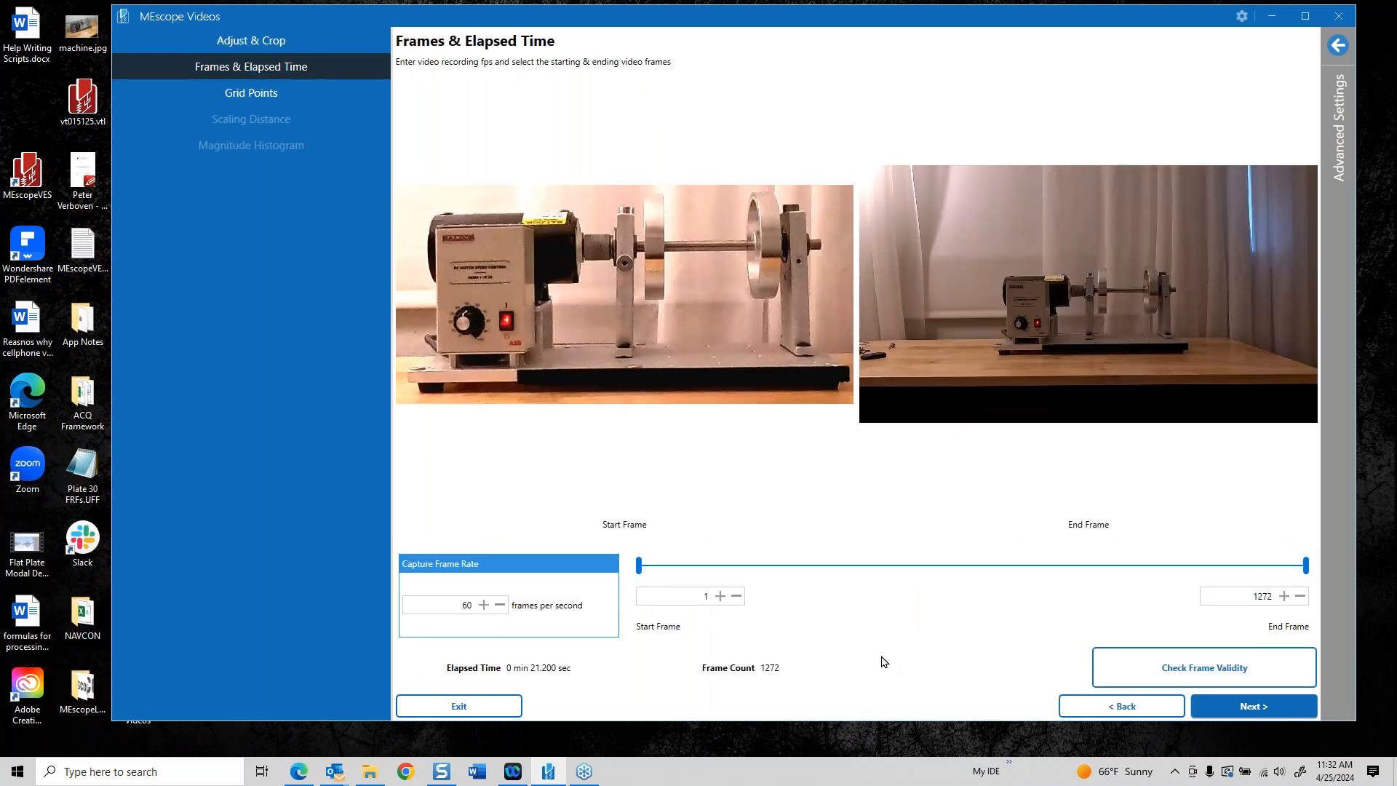
Limit the video to start frame 258 and end frame 869, and continue to the grid points
{"action": "left_click_drag", "start_coordinate": [1306, 566], "coordinate": [1097, 566]}
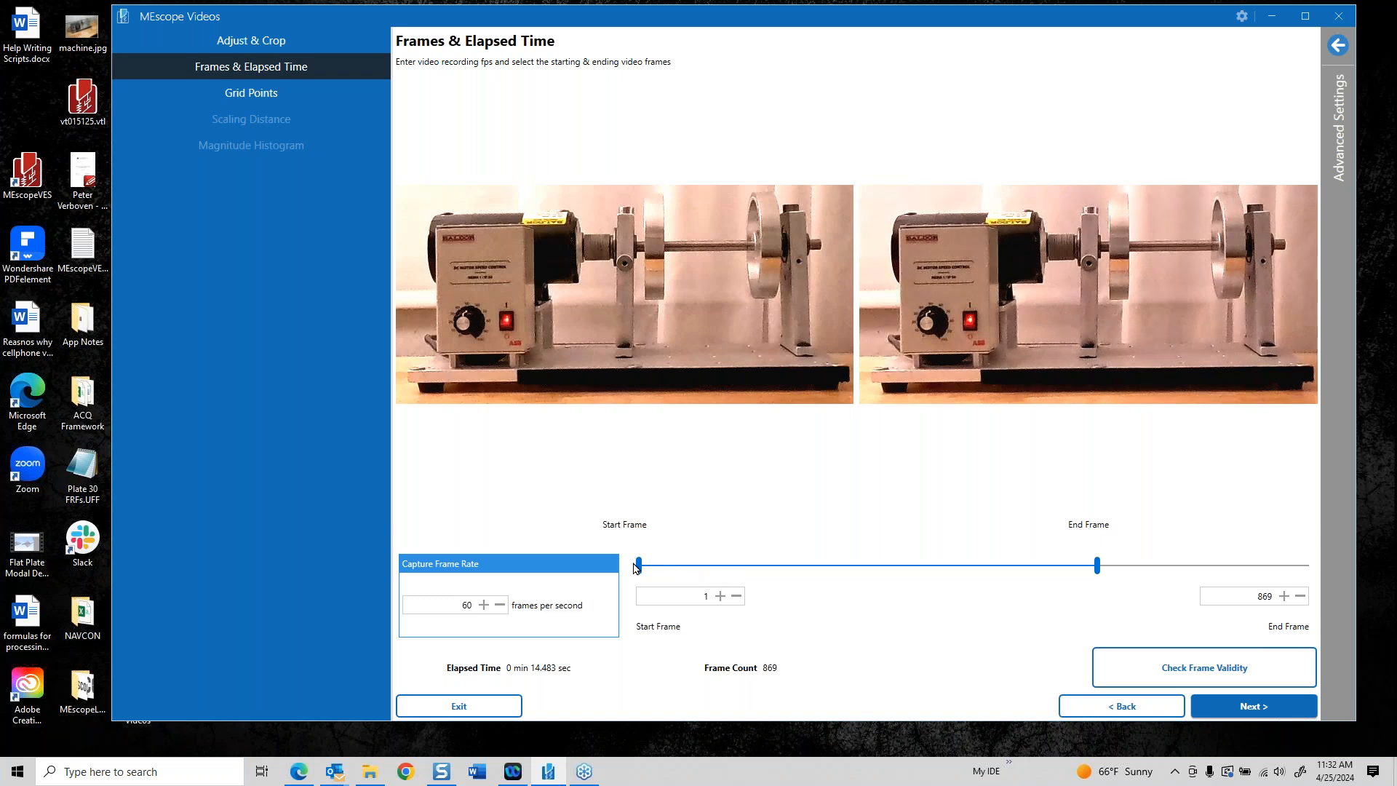
{"action": "left_click_drag", "start_coordinate": [639, 566], "coordinate": [773, 568]}
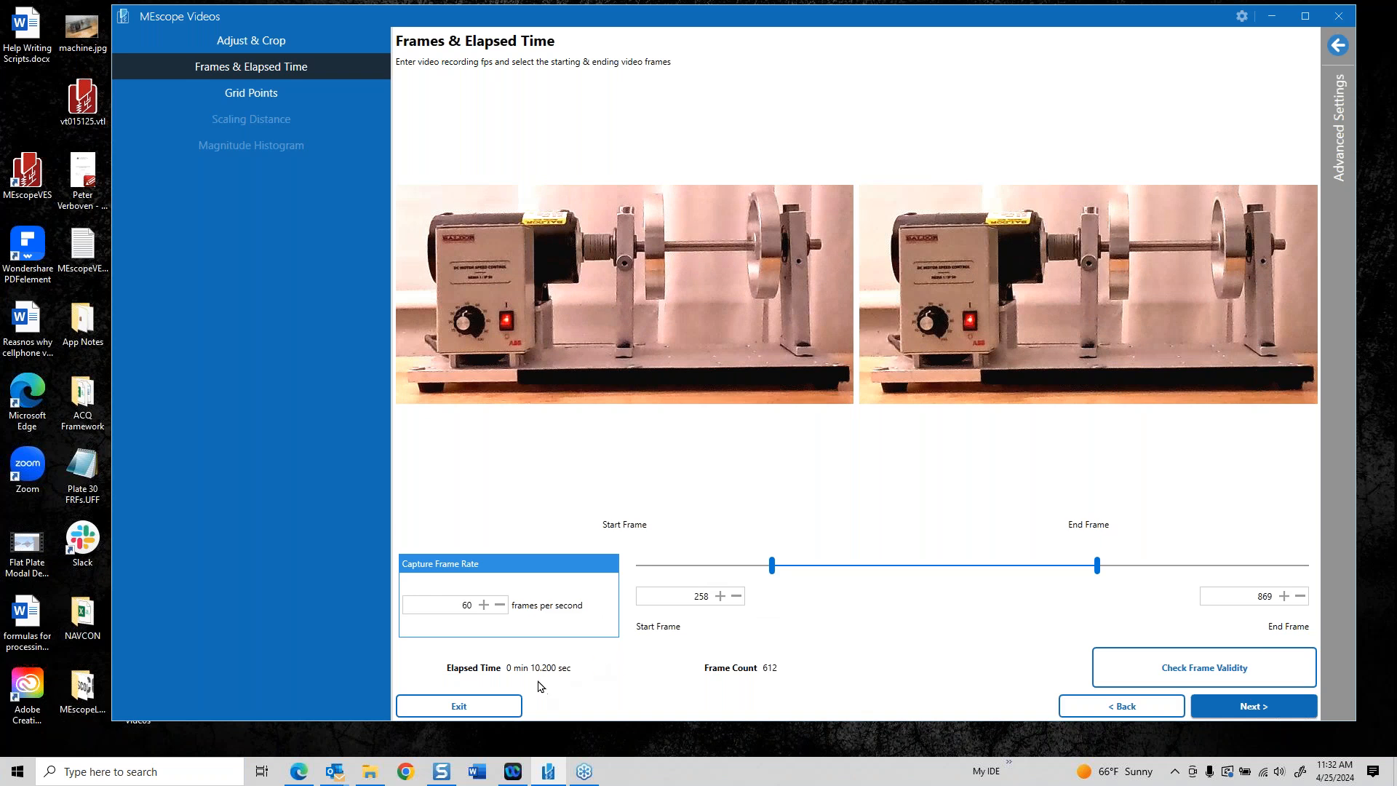
{"action": "left_click", "coordinate": [1253, 704]}
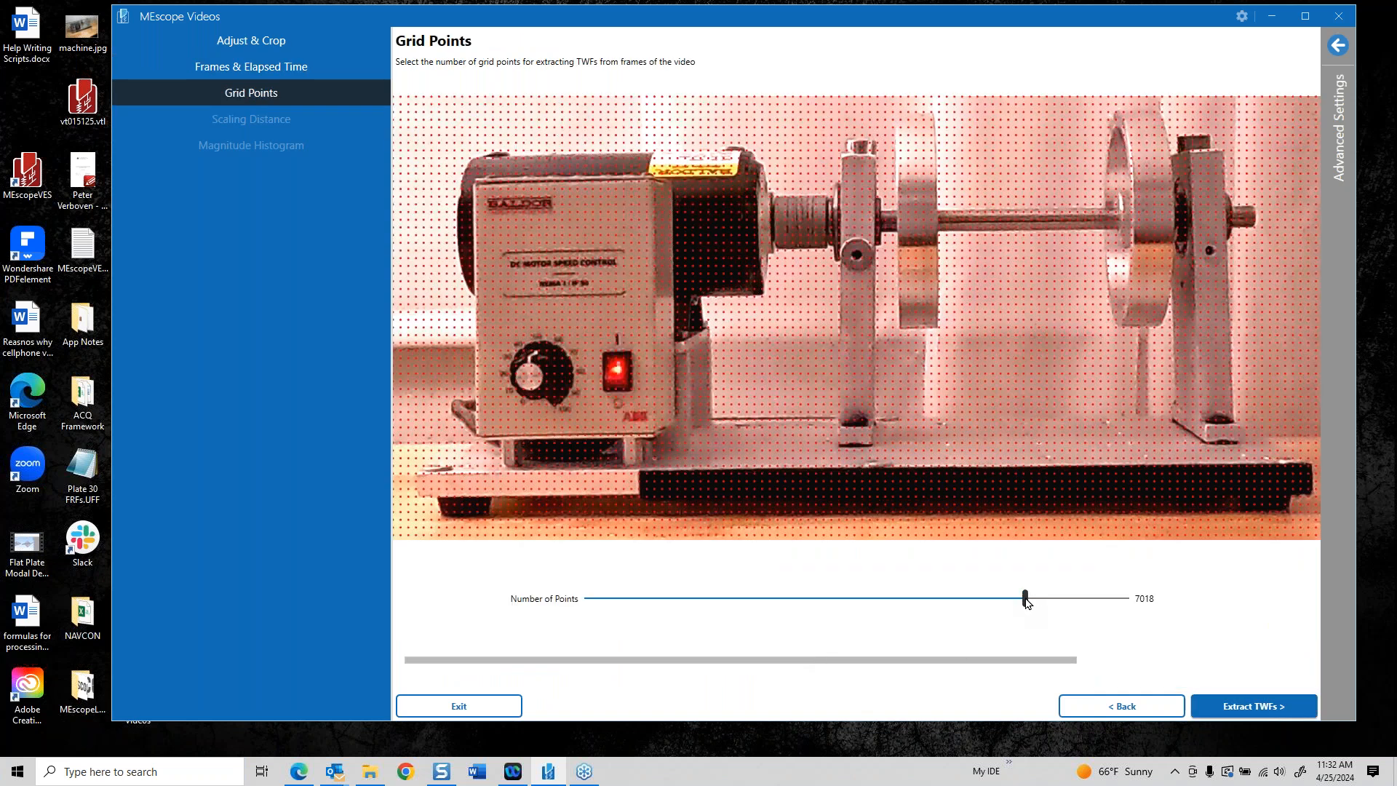
Try extracting the TWFs with only 2664 grid points, and exit the project before the extraction completes
{"action": "left_click_drag", "start_coordinate": [1026, 598], "coordinate": [866, 602]}
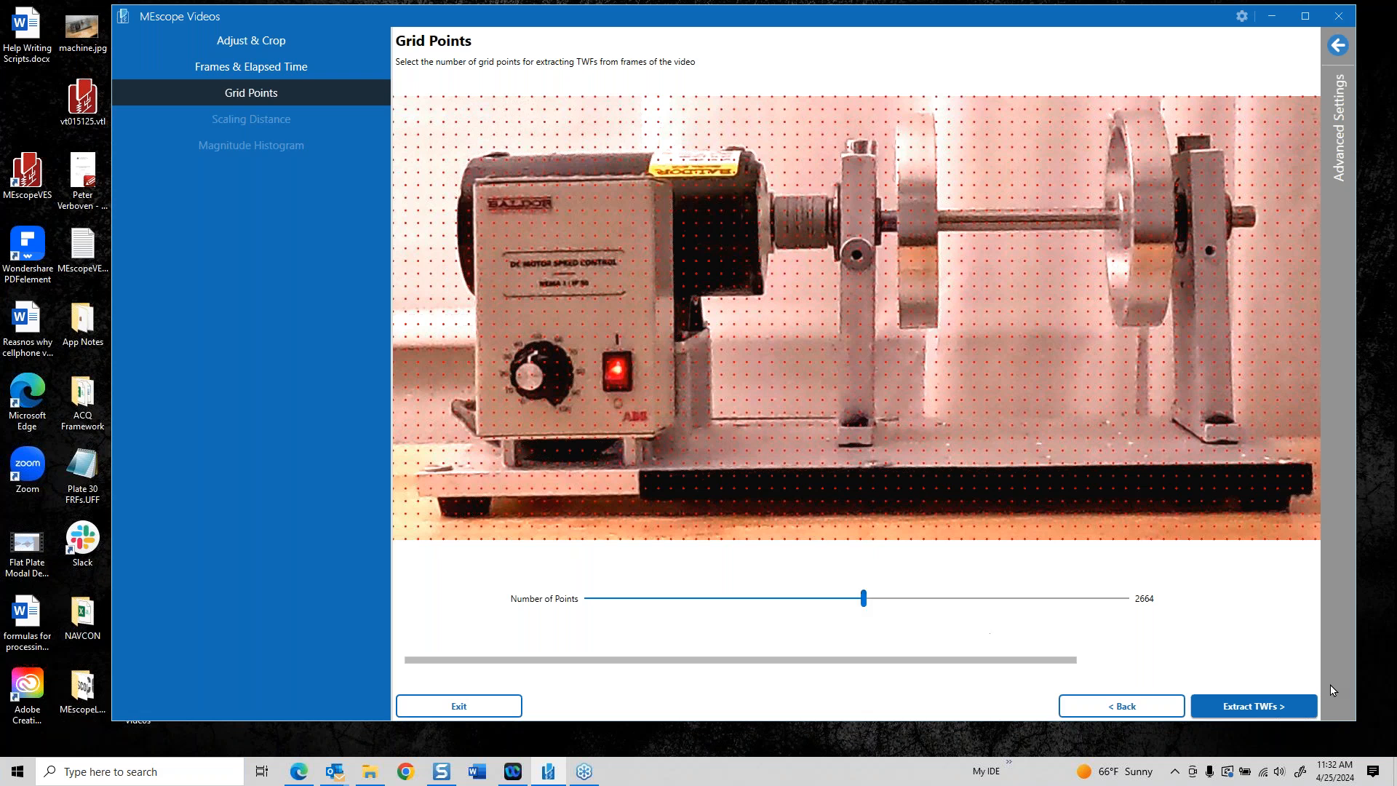
{"action": "left_click", "coordinate": [1252, 704]}
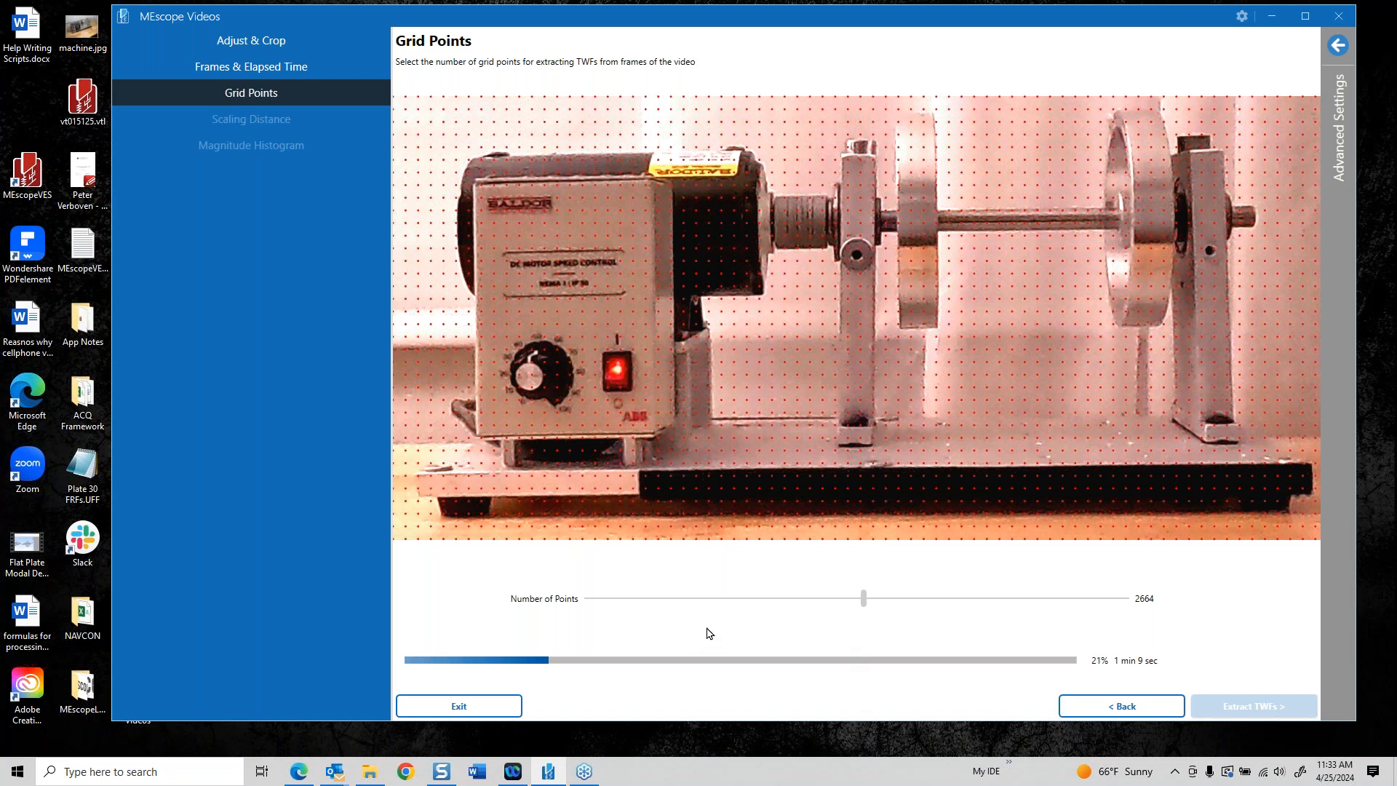
{"action": "left_click", "coordinate": [460, 706]}
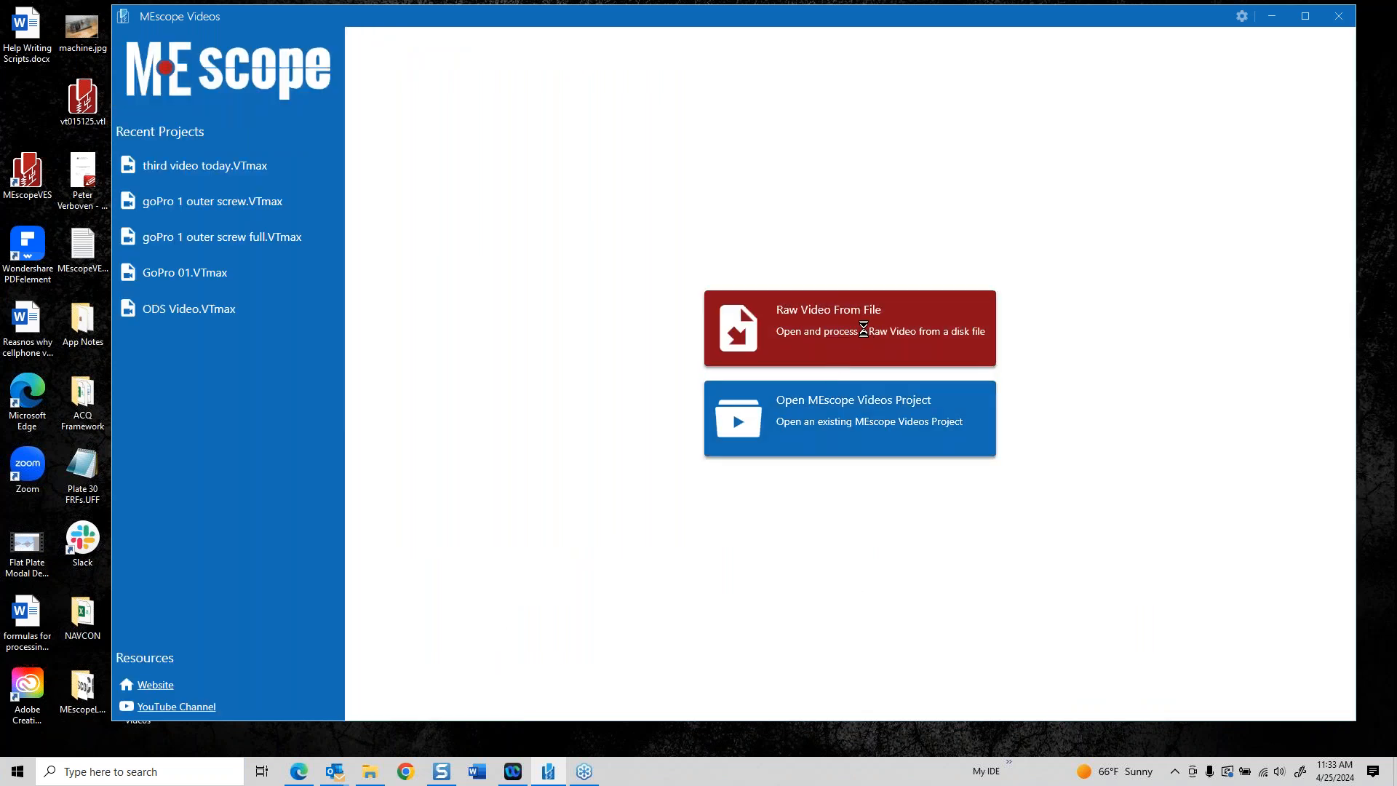
Start a new raw video project from a file and load the lower-resolution video 1080-60 1 screw.MP4
{"action": "left_click", "coordinate": [868, 329]}
{"action": "left_click", "coordinate": [558, 573]}
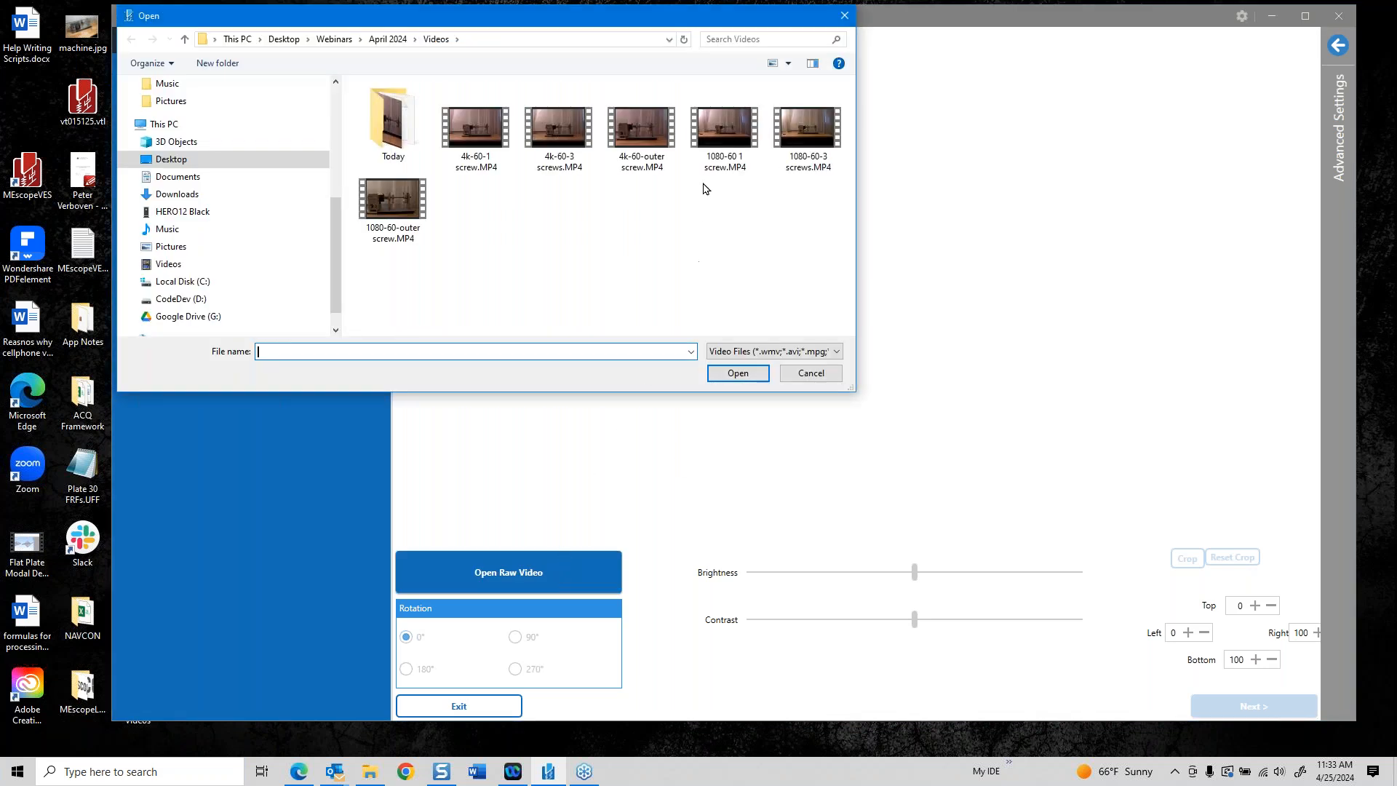
{"action": "double_click", "coordinate": [720, 130]}
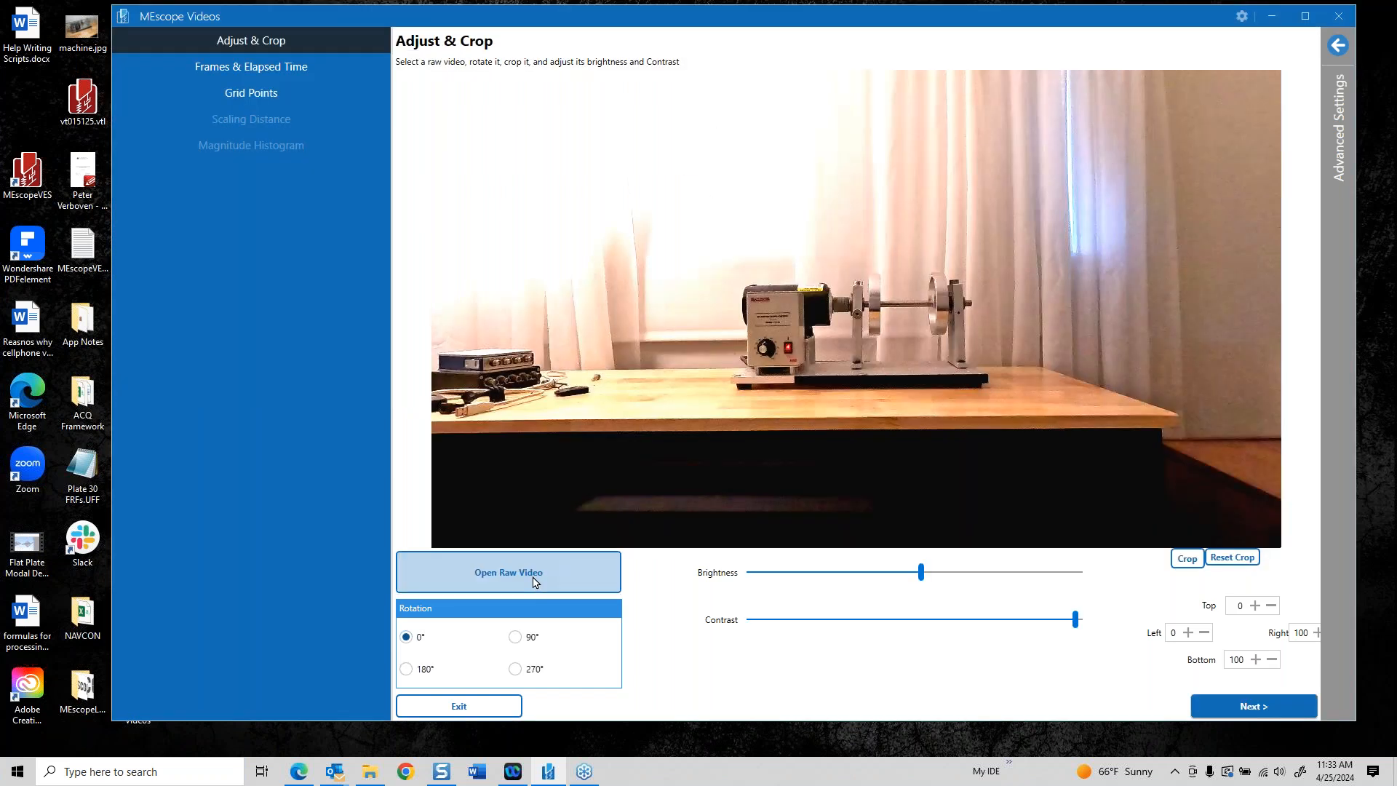
{"action": "left_click", "coordinate": [532, 578]}
{"action": "left_click", "coordinate": [810, 372]}
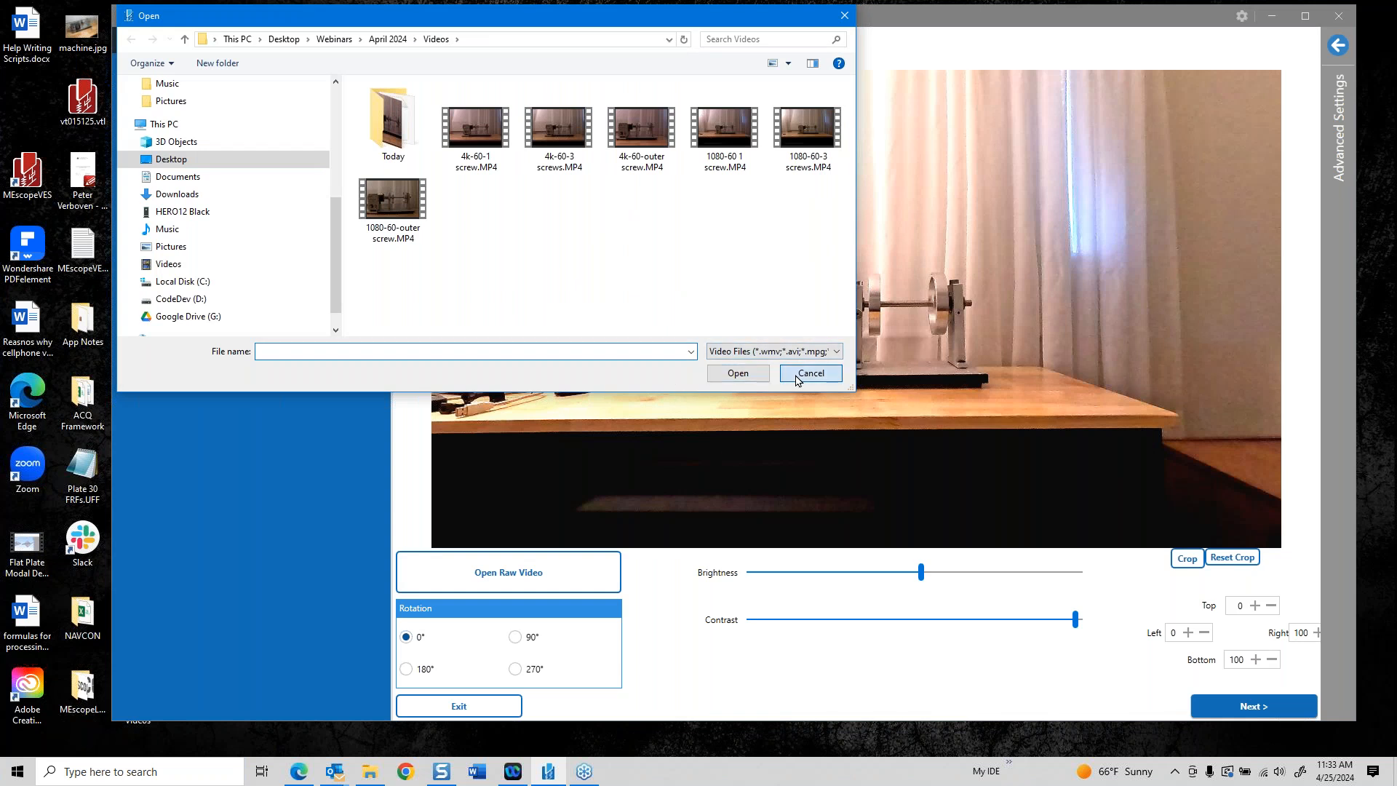
Crop the video around the machine to top 43, left 34, right 68 and bottom 70, and continue to the frame settings
{"action": "left_click", "coordinate": [1192, 560]}
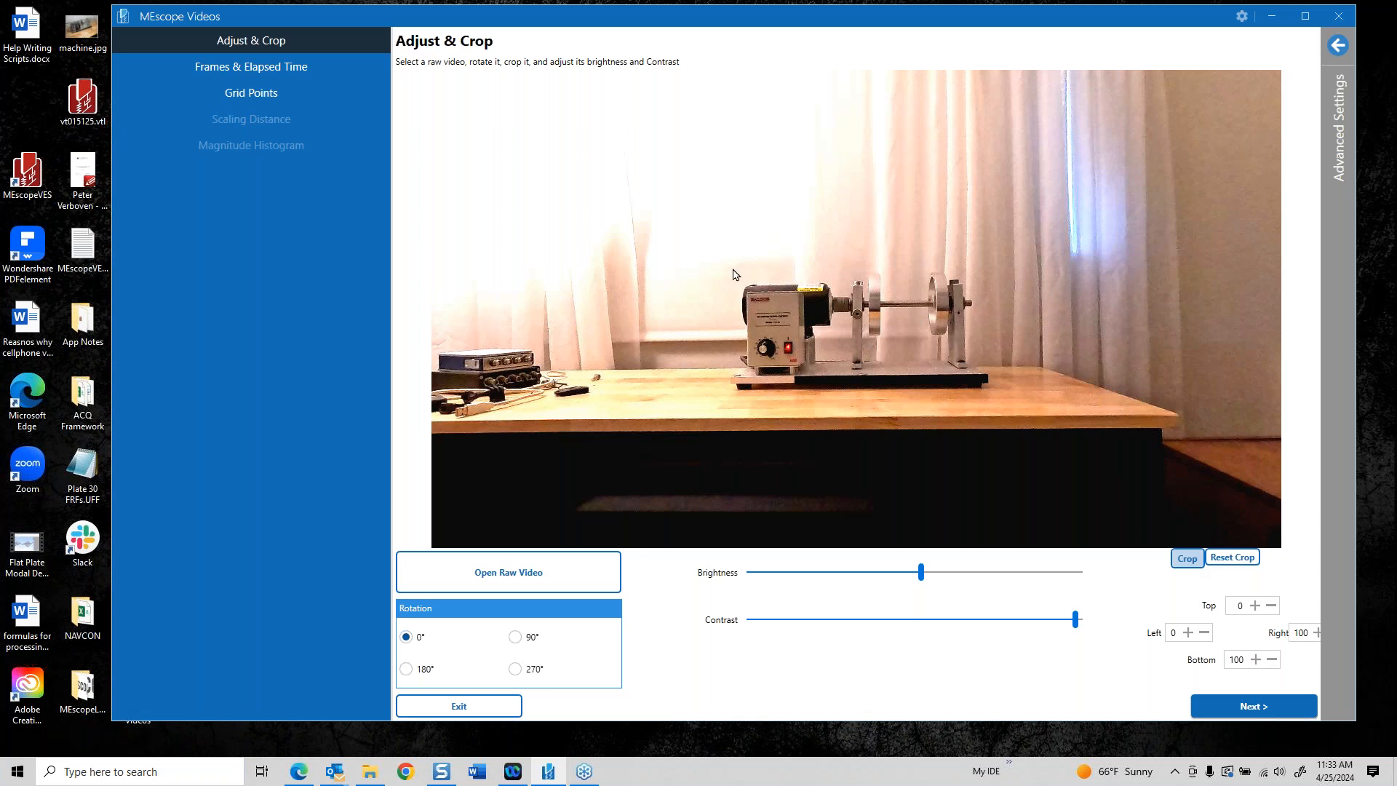
{"action": "left_click_drag", "start_coordinate": [721, 269], "coordinate": [1009, 403]}
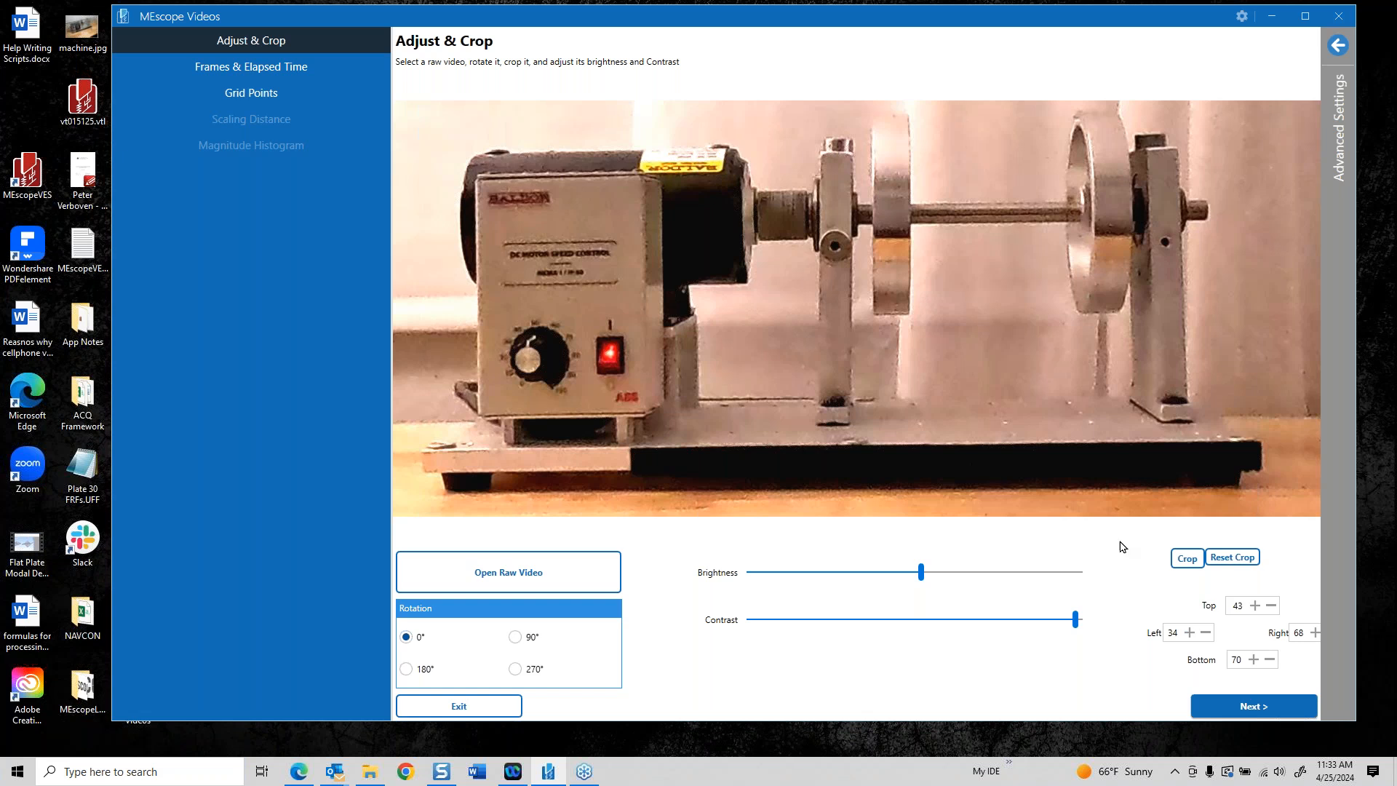
{"action": "left_click", "coordinate": [1195, 700]}
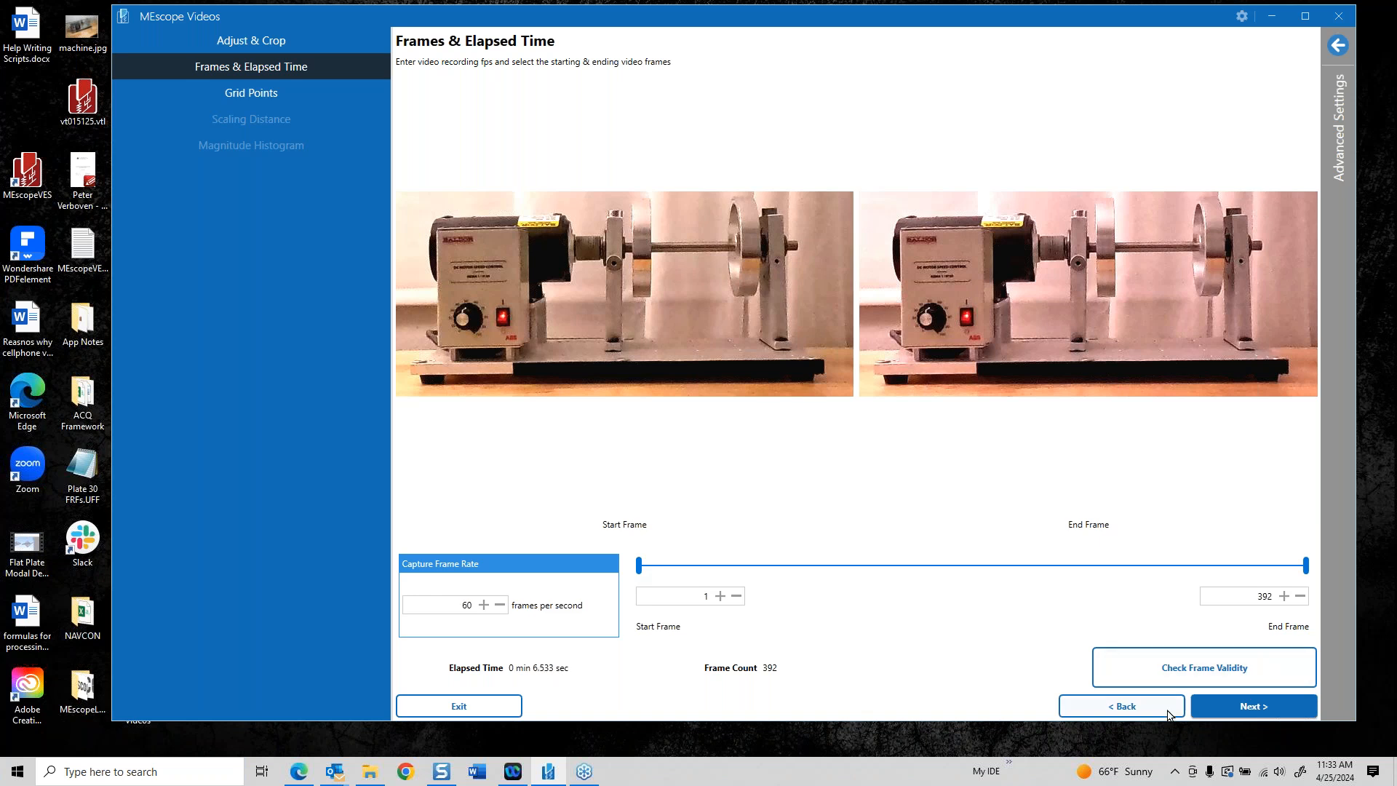
Keep the full frame range, set the number of grid points to 9360, and extract the TWFs
{"action": "left_click", "coordinate": [1241, 702]}
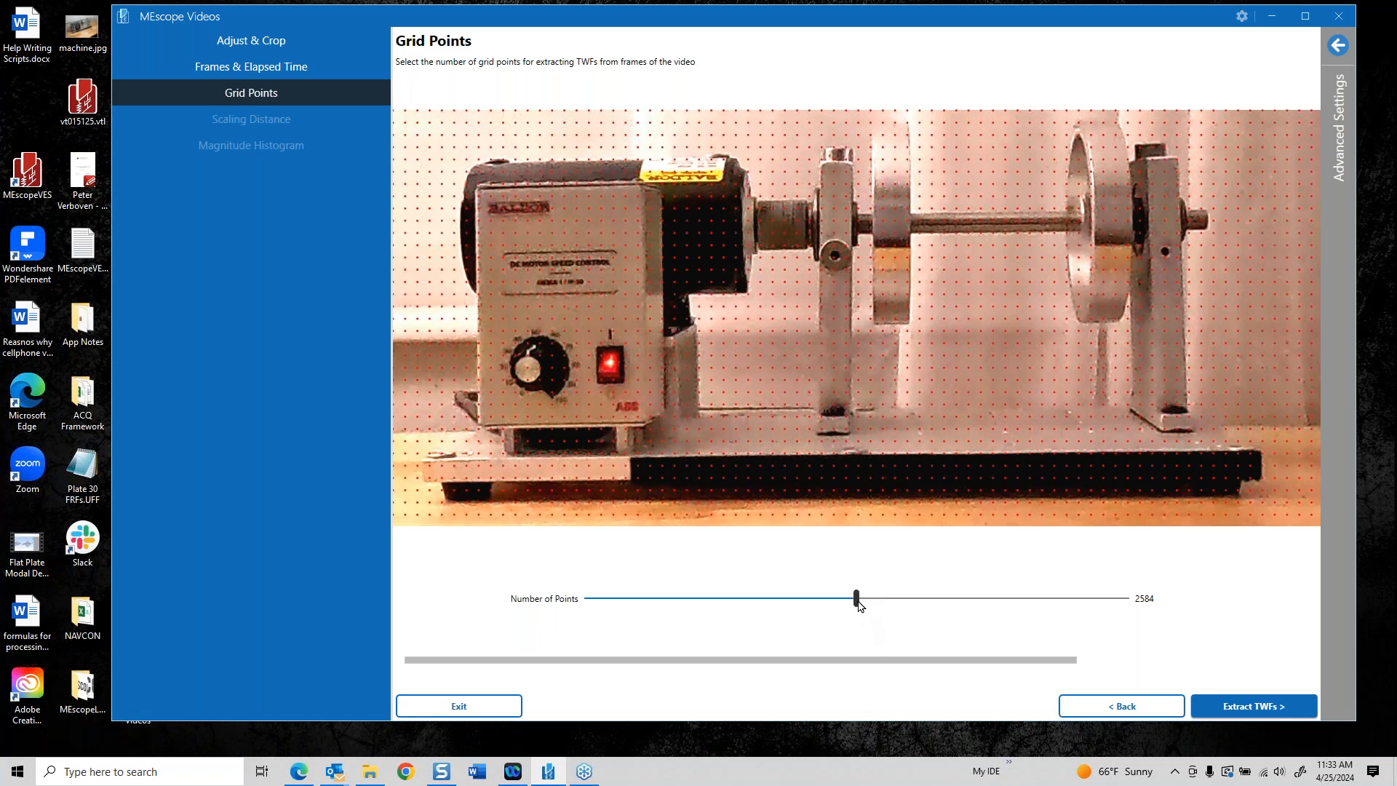
{"action": "left_click", "coordinate": [1084, 601]}
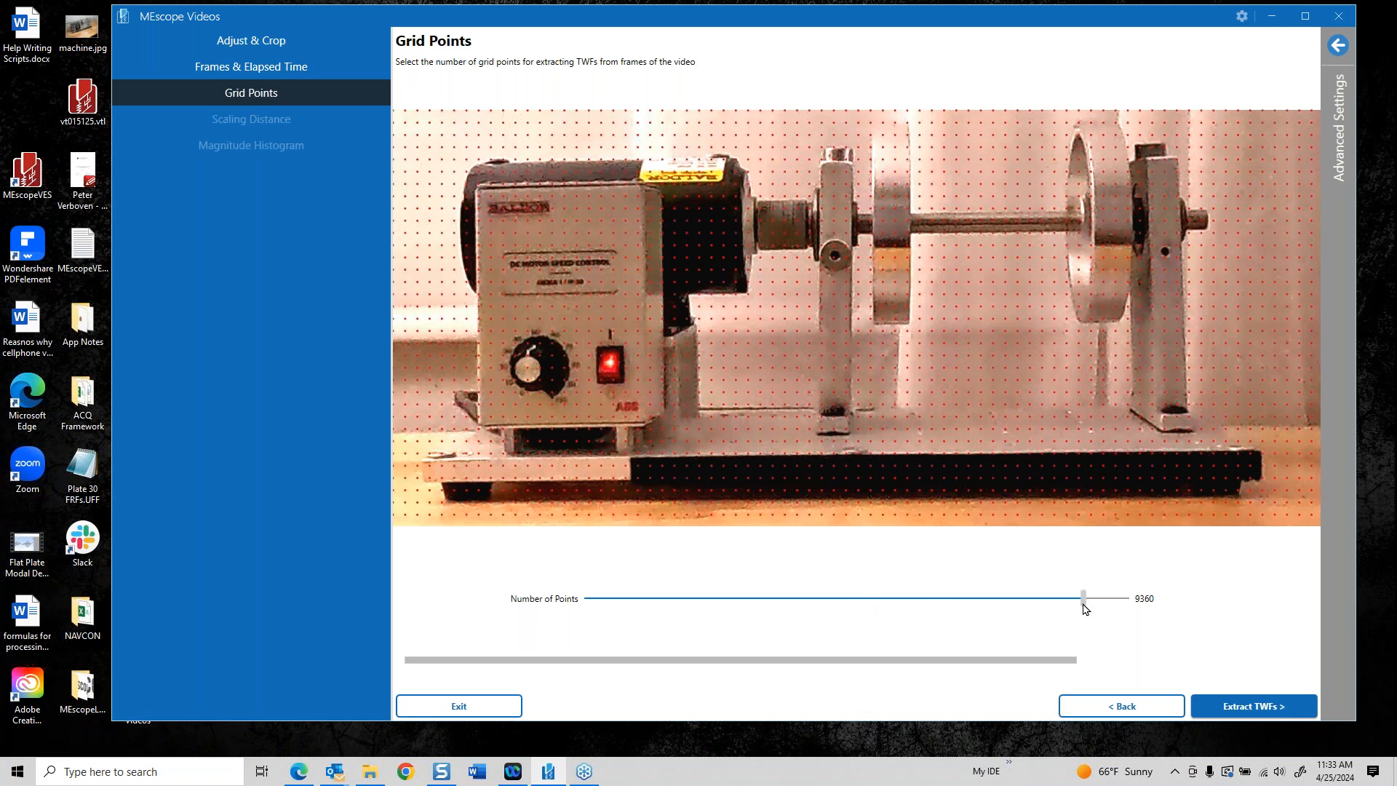
{"action": "left_click", "coordinate": [1284, 705]}
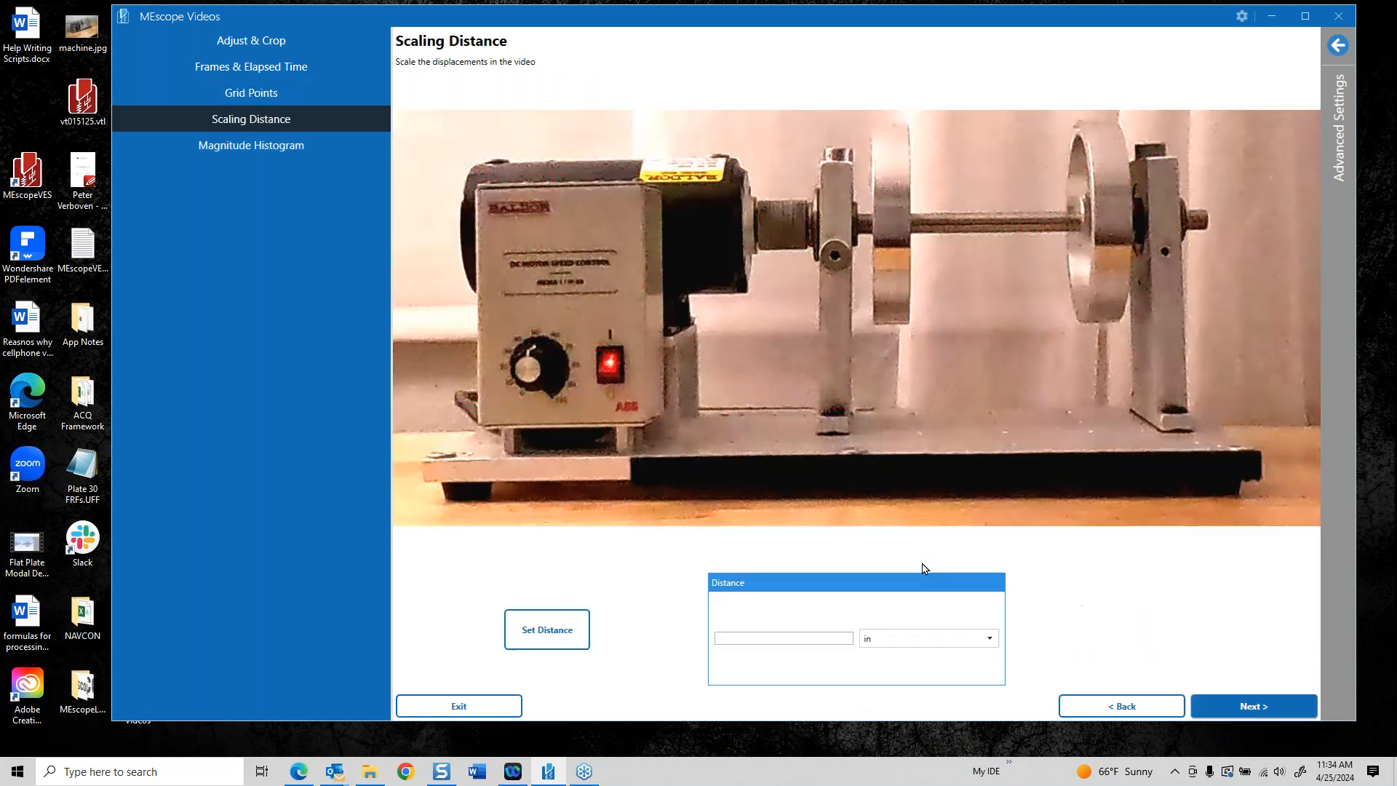
Draw a scaling line along the shaft between the outer edges of the two bearing supports and set its distance to 8.625 in
{"action": "left_click", "coordinate": [547, 632]}
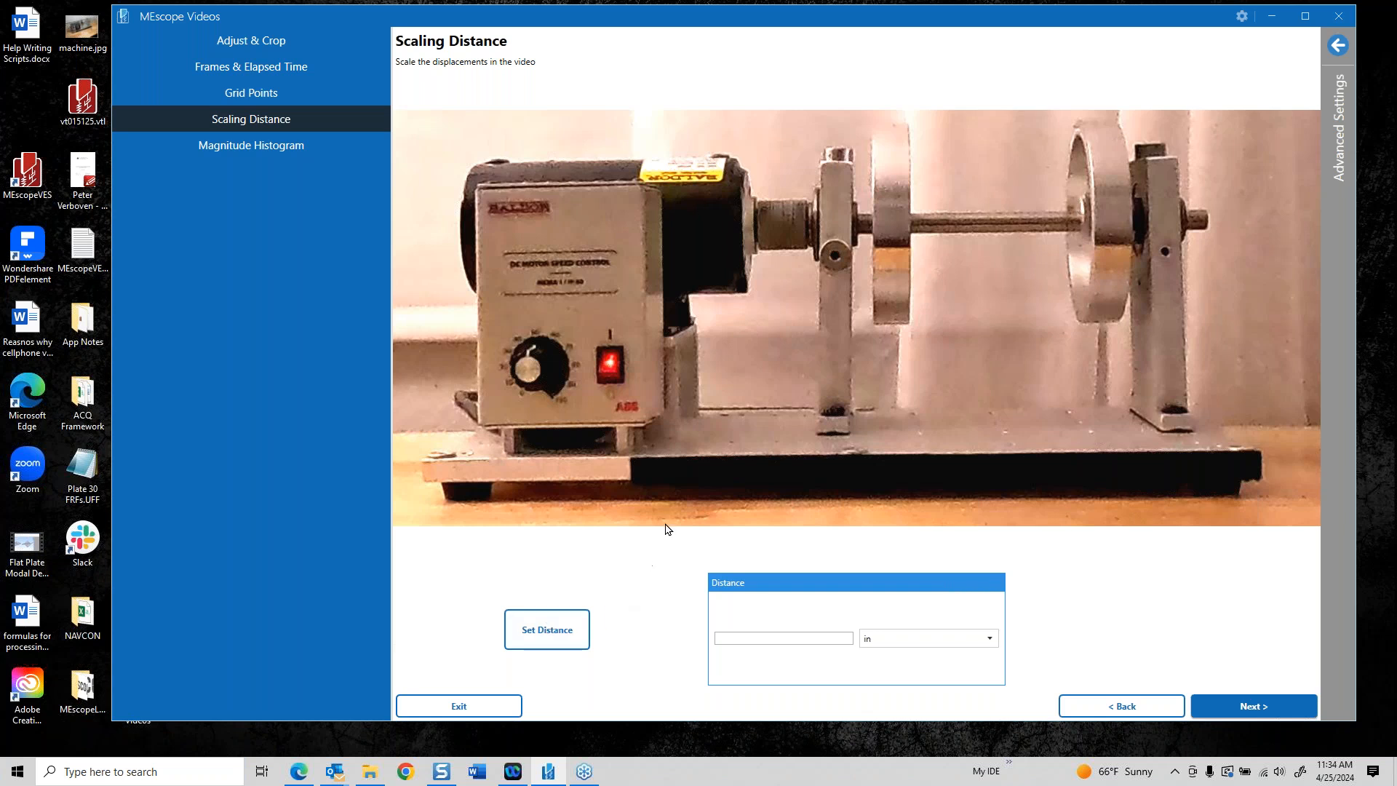
{"action": "left_click", "coordinate": [820, 215]}
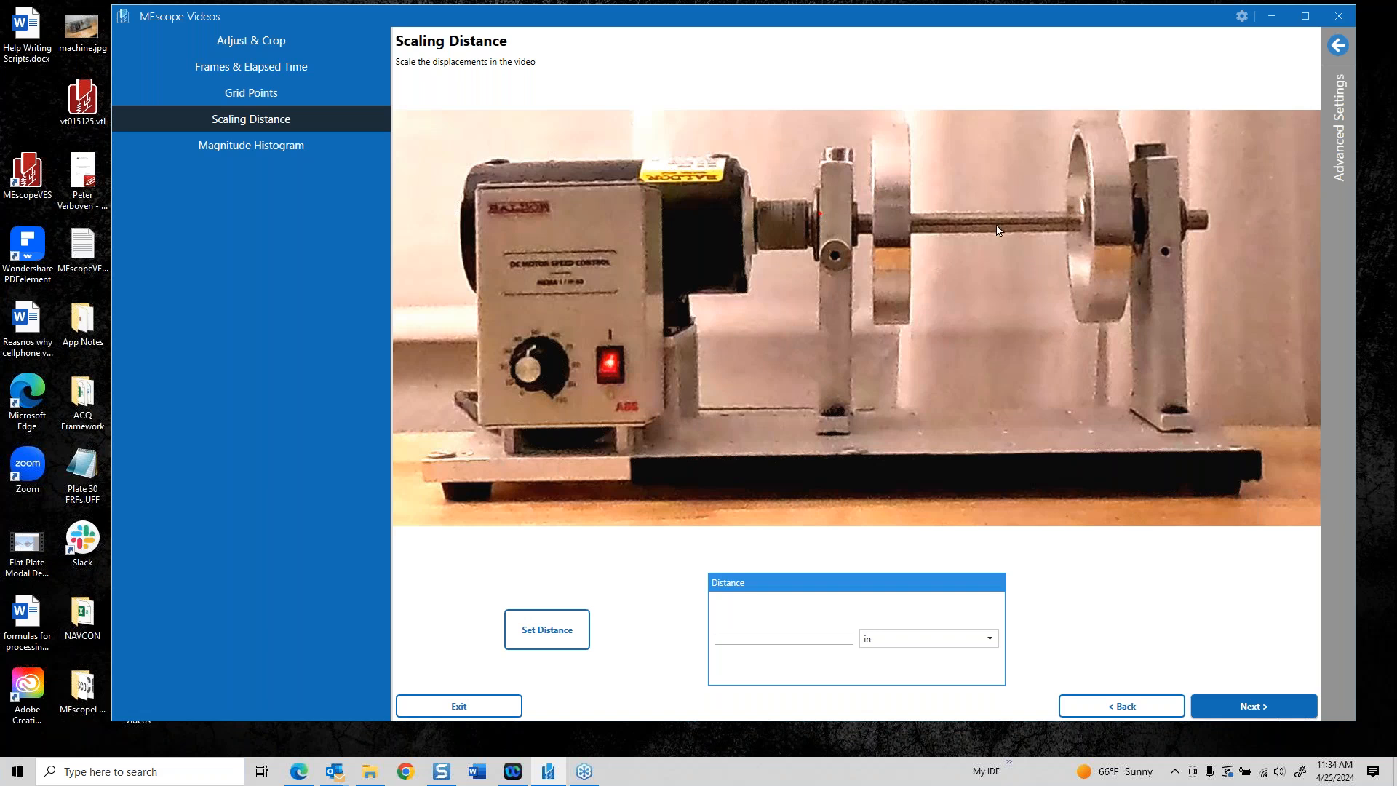
{"action": "left_click", "coordinate": [1180, 208]}
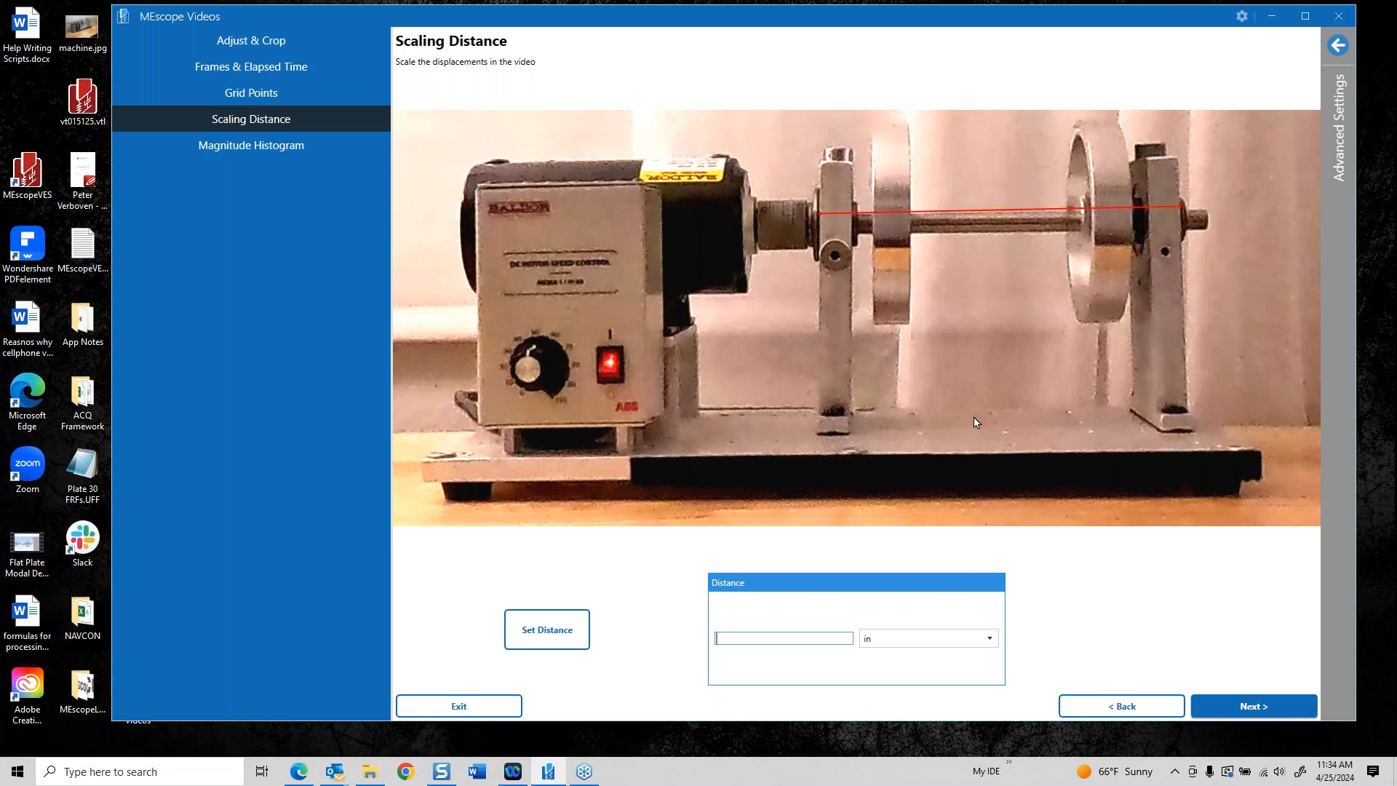
{"action": "type", "text": "8.624"}
{"action": "scroll", "coordinate": [780, 476], "scroll_direction": "up", "scroll_amount": 1}
{"action": "key", "text": "BackSpace"}
{"action": "type", "text": "5"}
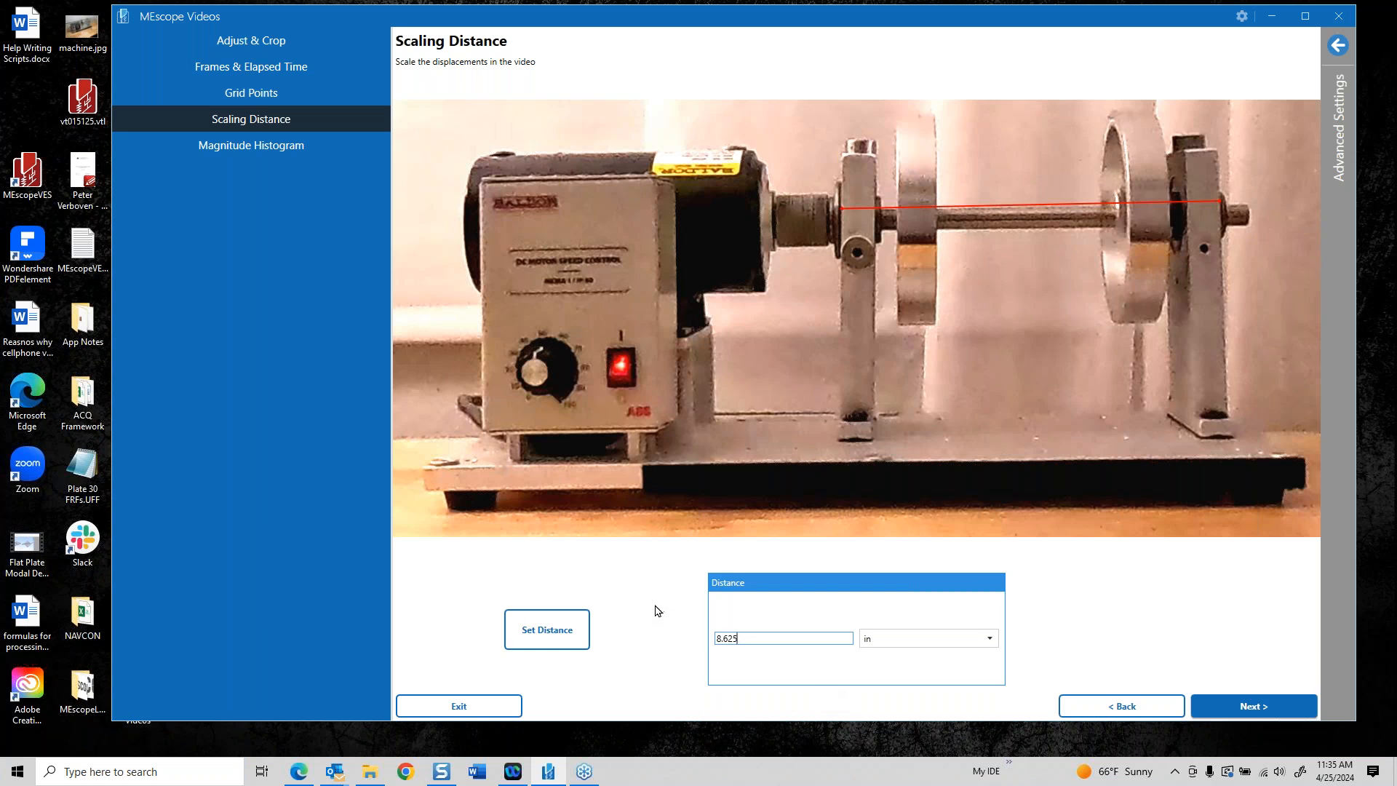
Try a scaling line along the full length of the machine's base plate instead
{"action": "left_click", "coordinate": [555, 628]}
{"action": "left_click", "coordinate": [424, 479]}
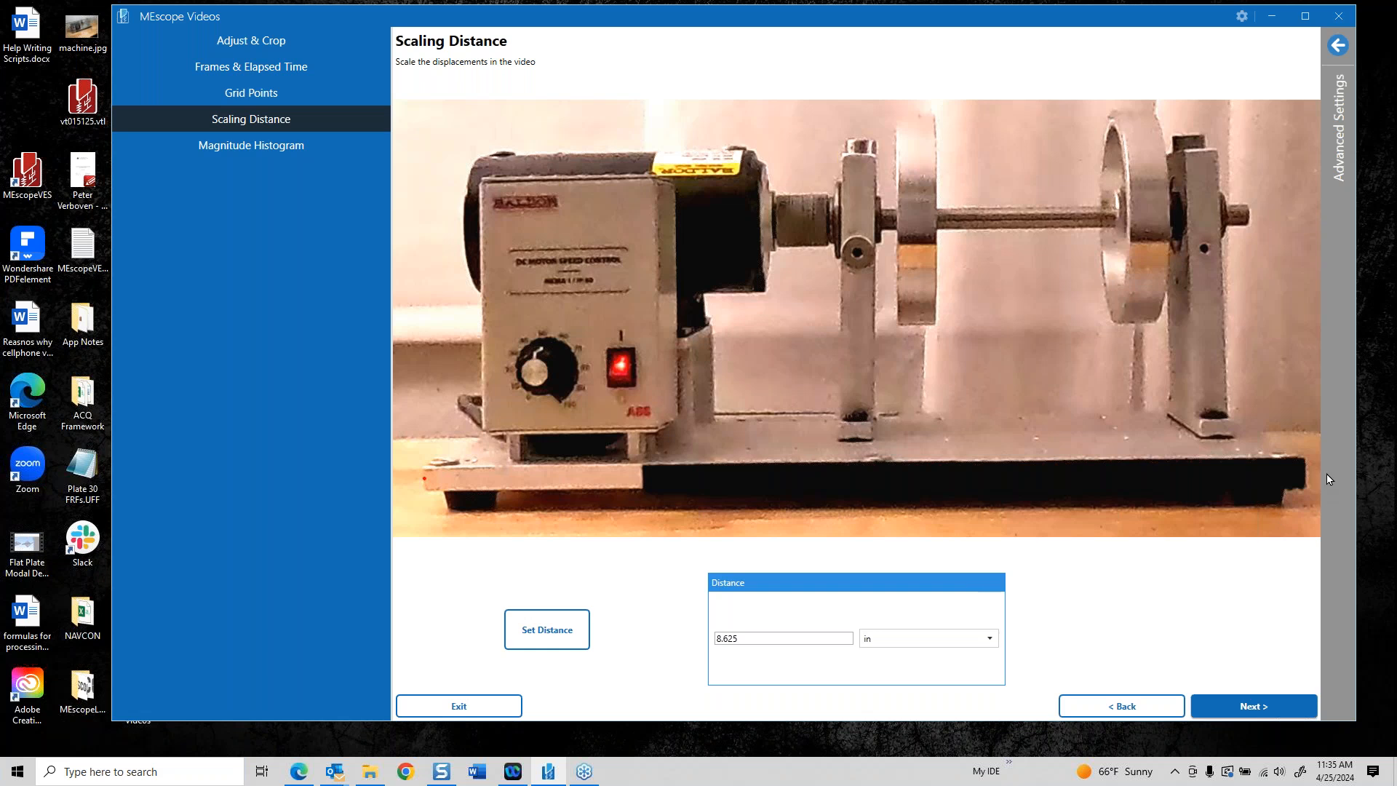
{"action": "left_click", "coordinate": [1304, 468]}
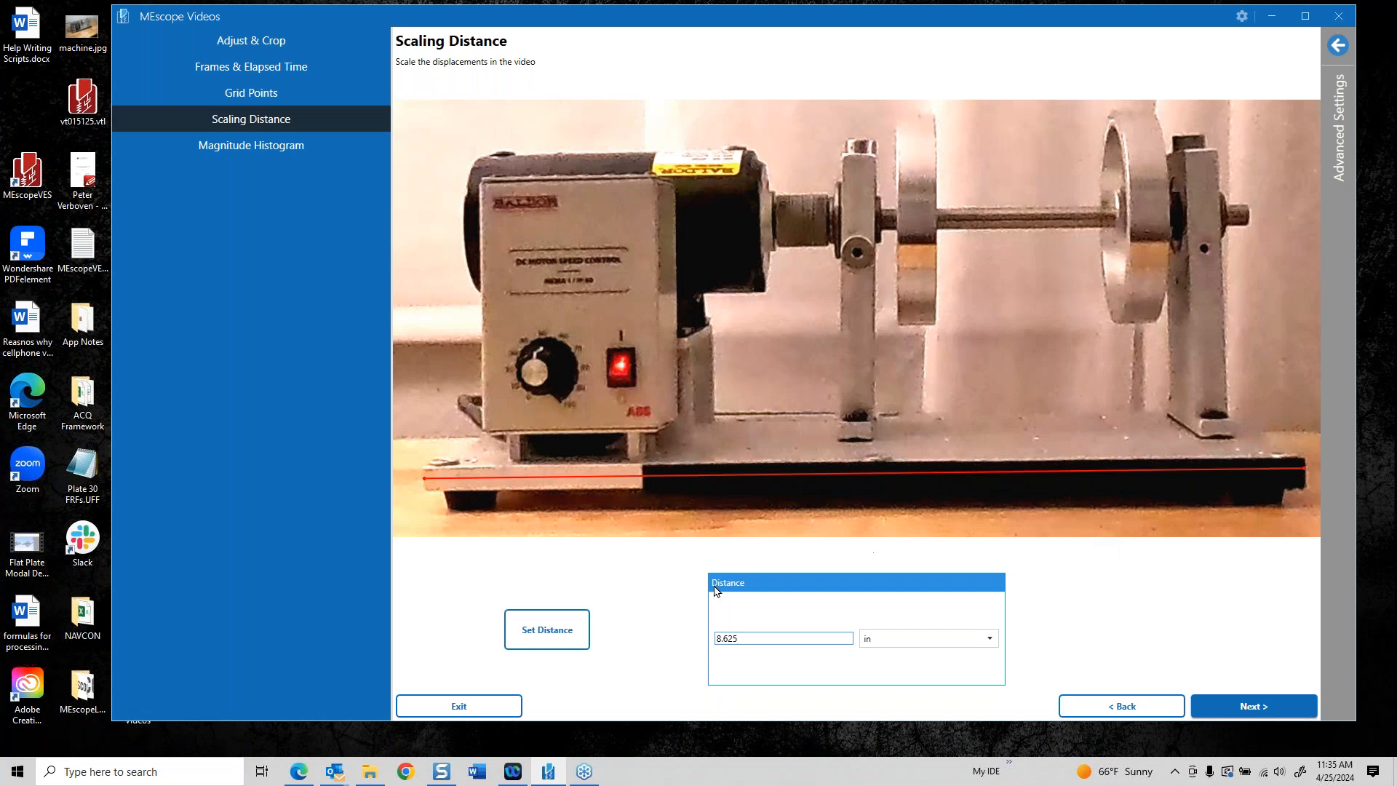
Redraw the scaling line between the outer edges of the two bearing supports and continue to the magnitude histogram
{"action": "left_click", "coordinate": [571, 630]}
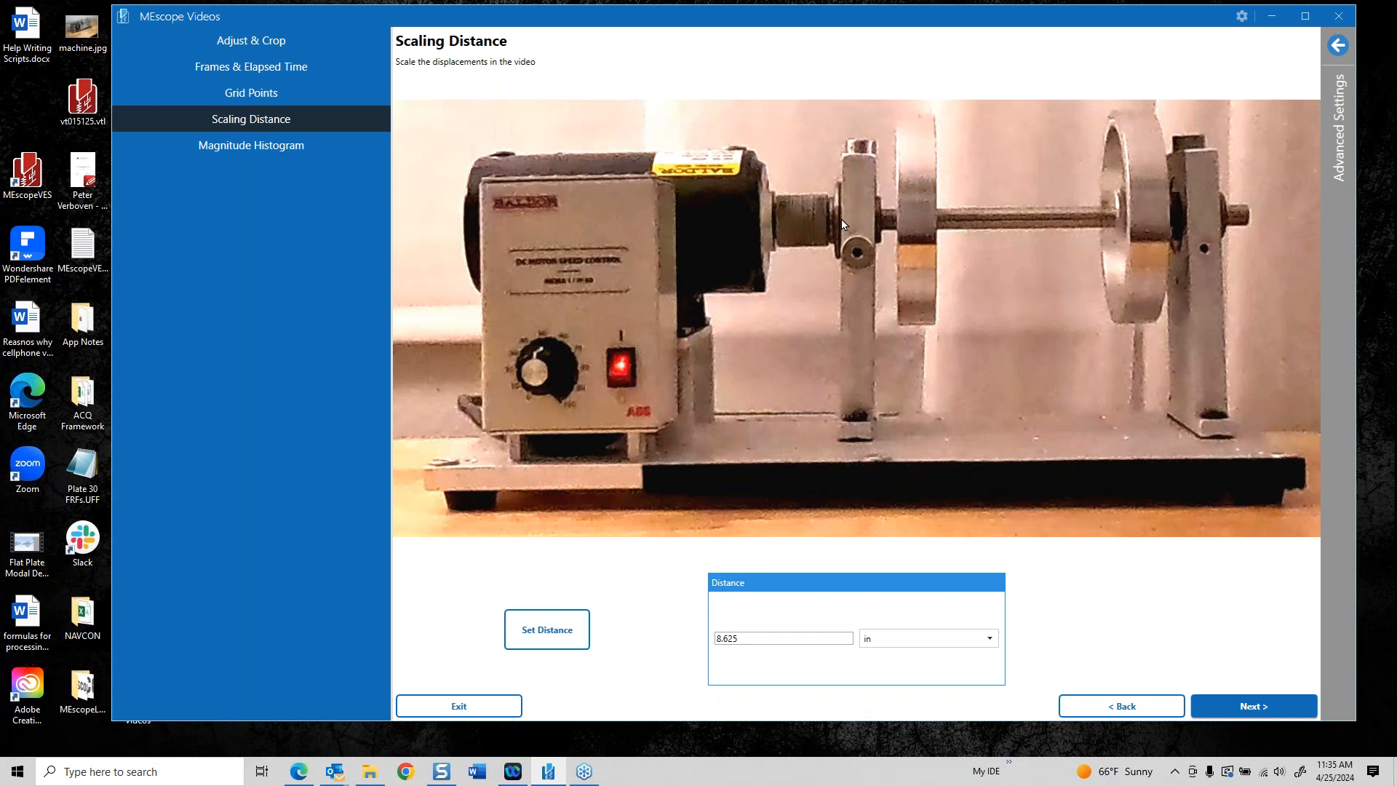
{"action": "left_click", "coordinate": [842, 219]}
{"action": "left_click", "coordinate": [1220, 208]}
{"action": "left_click", "coordinate": [1246, 712]}
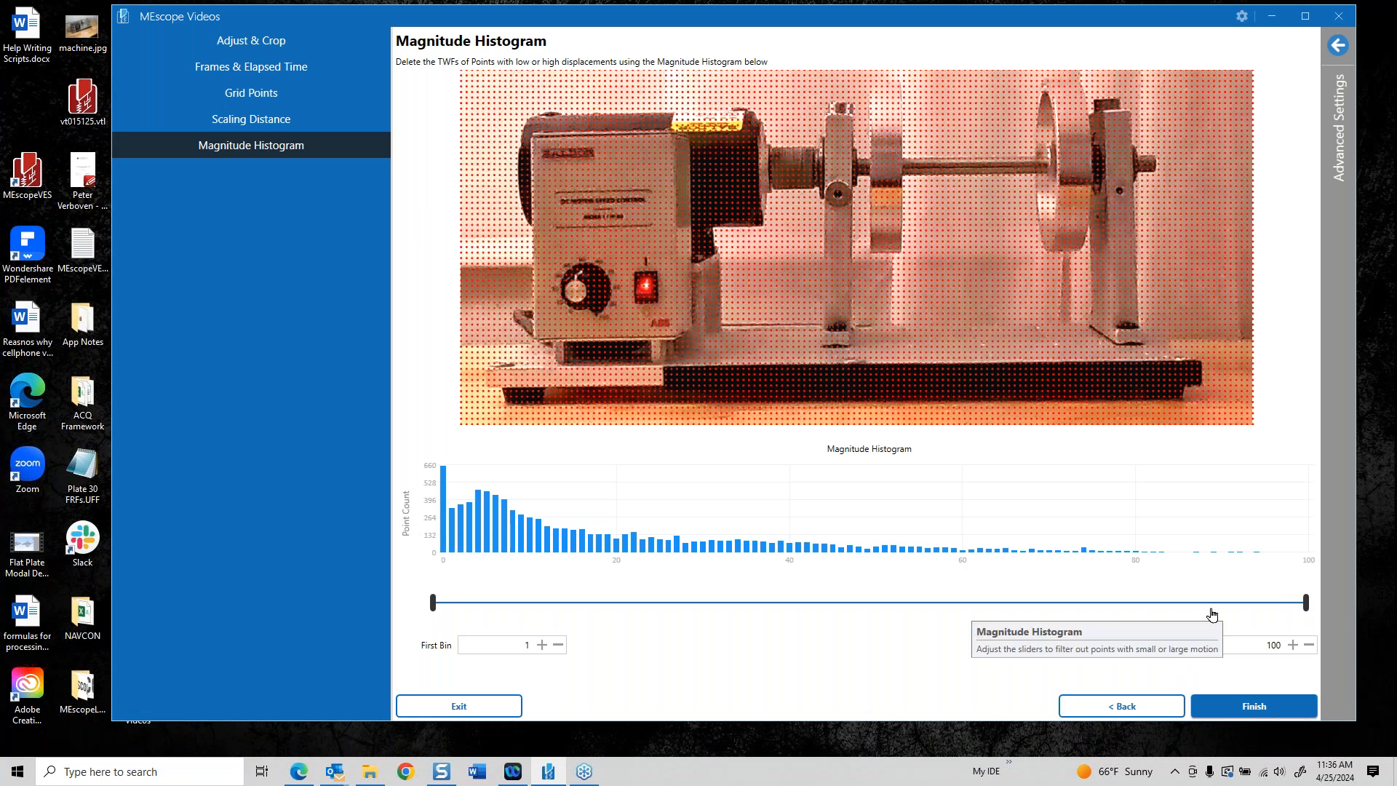
Filter out points with very small and large motion by setting the histogram's first bin to 2 and last bin to 46
{"action": "left_click", "coordinate": [542, 645]}
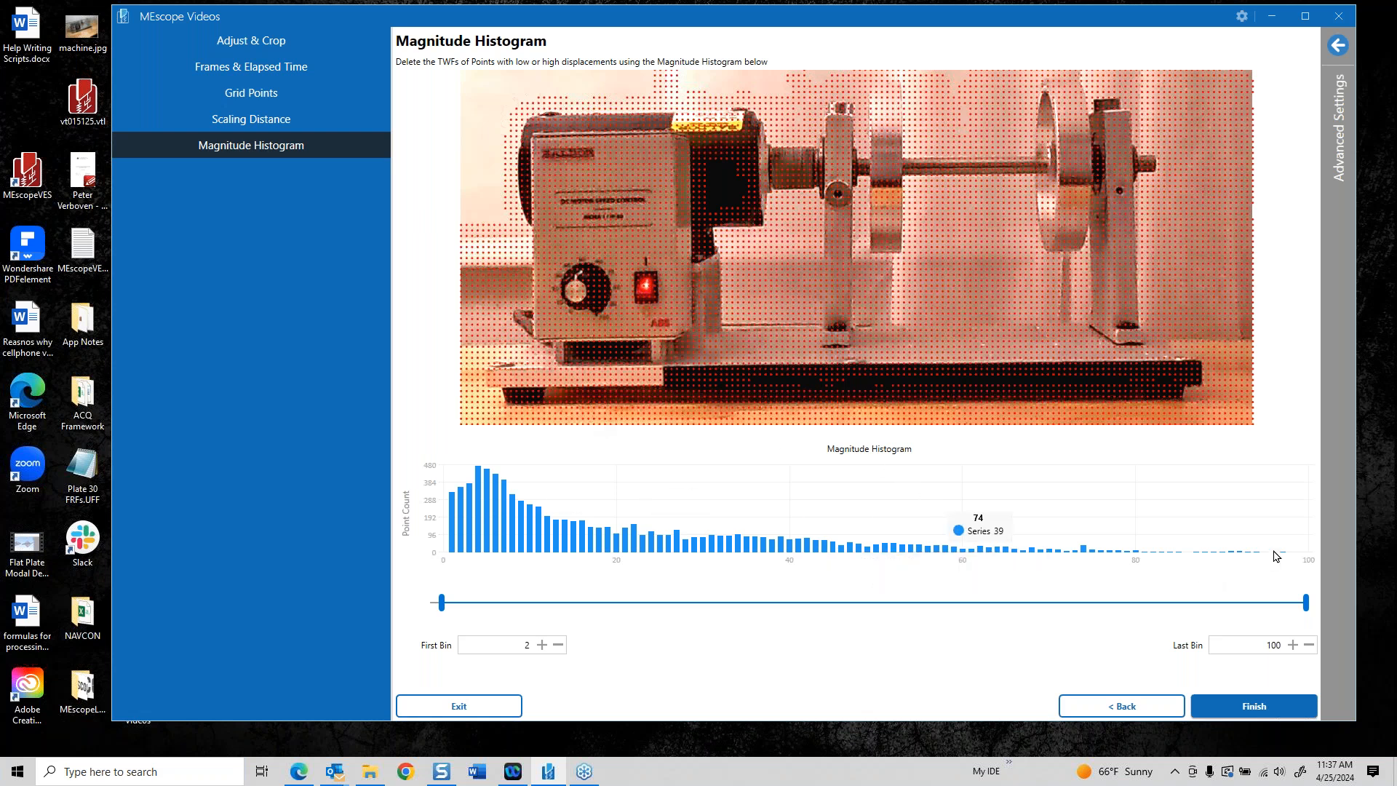
{"action": "left_click_drag", "start_coordinate": [1306, 602], "coordinate": [832, 615]}
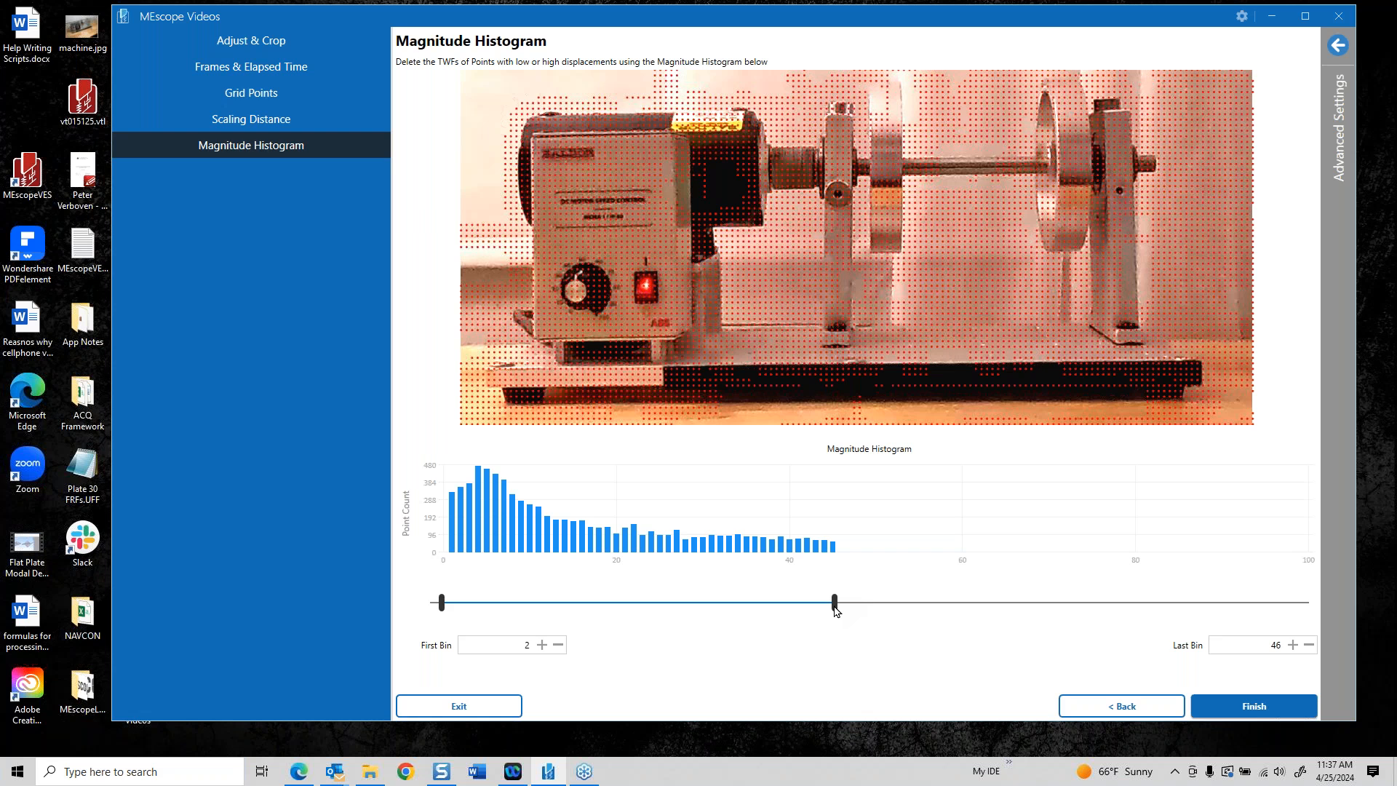
Reset the magnitude histogram's last bin to 100 and finish processing the video
{"action": "left_click_drag", "start_coordinate": [855, 611], "coordinate": [1325, 616]}
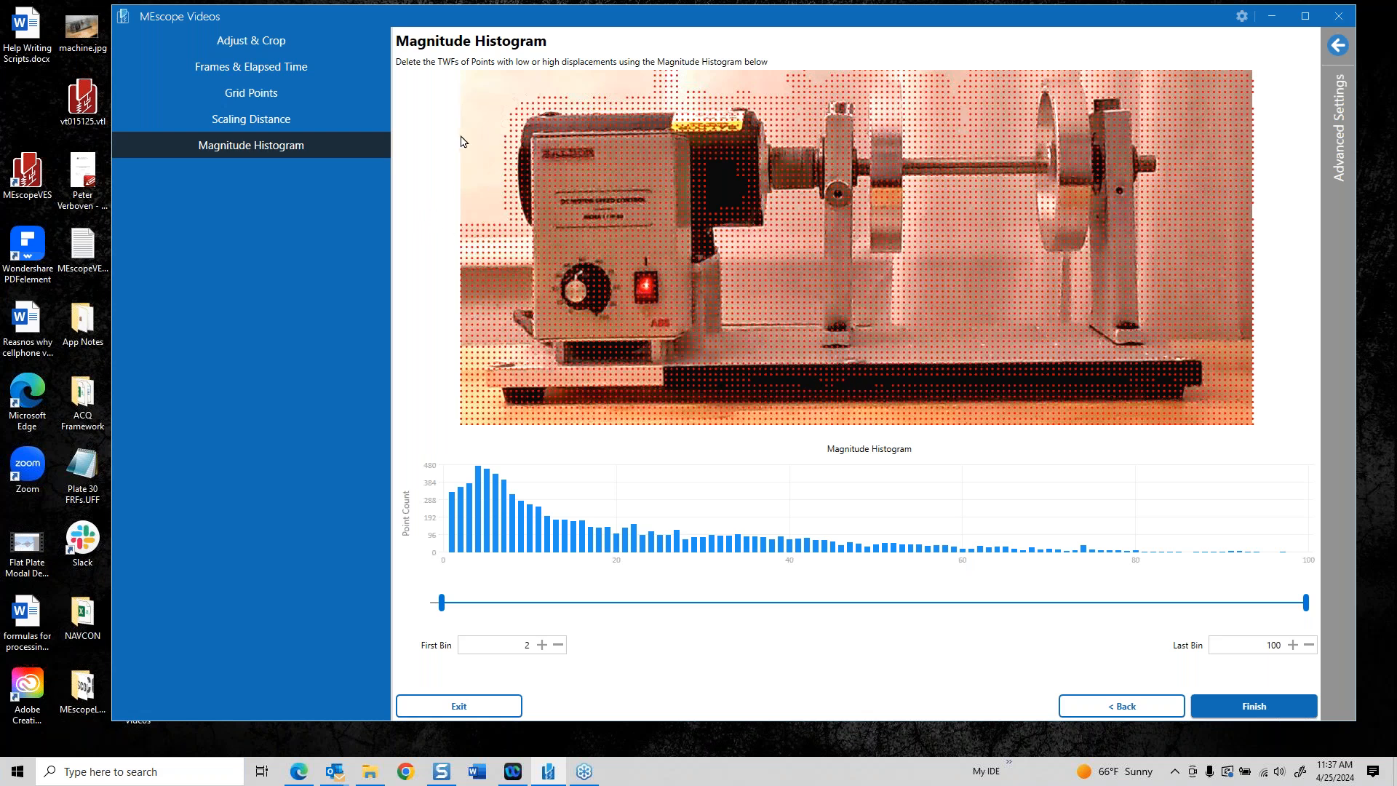
{"action": "left_click", "coordinate": [1205, 700]}
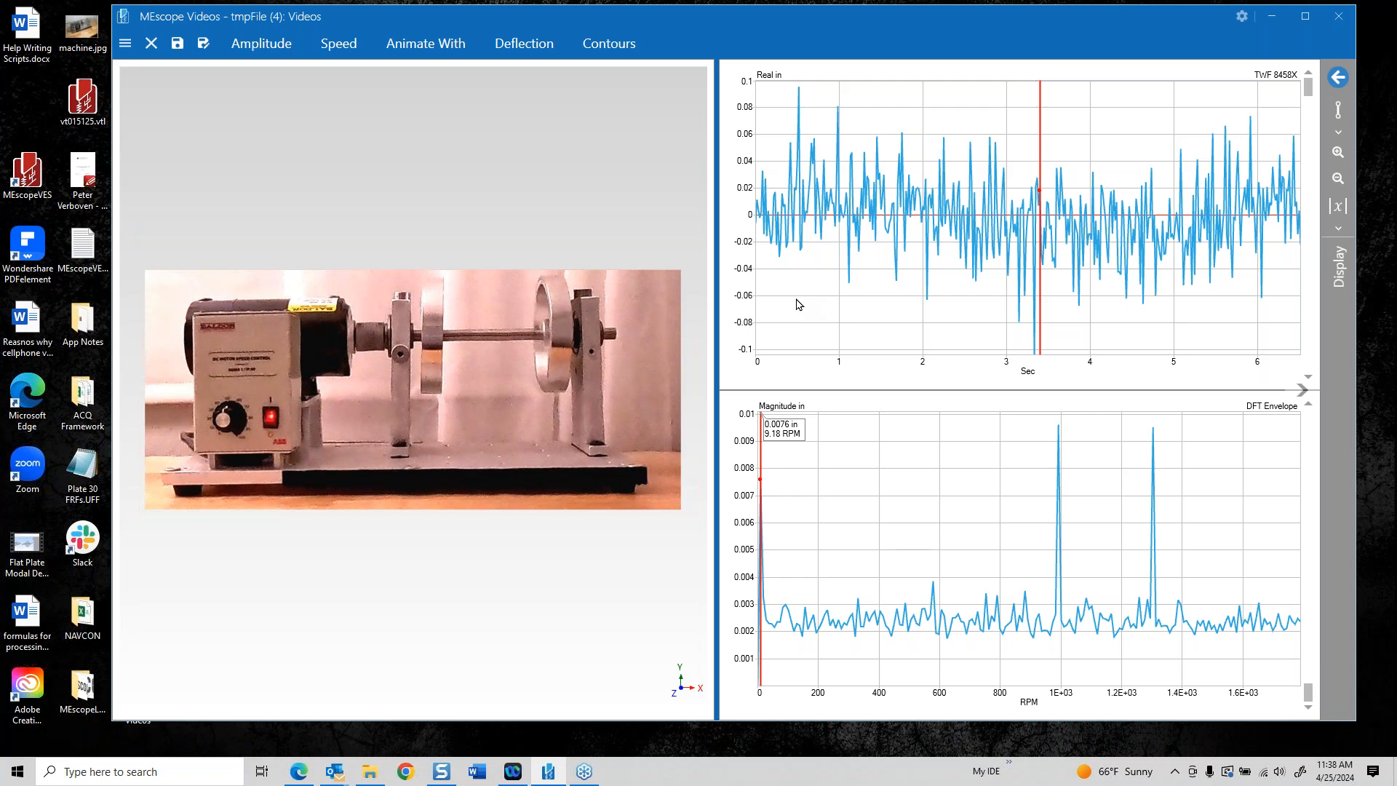
Scroll through the TWFs, then sweep the line cursor across the peaks of the DFT envelope
{"action": "left_click", "coordinate": [1311, 95]}
{"action": "mouse_move", "coordinate": [1310, 97]}
{"action": "left_mouse_down"}
{"action": "mouse_move", "coordinate": [1314, 276]}
{"action": "mouse_move", "coordinate": [1338, 375]}
{"action": "mouse_move", "coordinate": [1311, 243]}
{"action": "mouse_move", "coordinate": [1310, 87]}
{"action": "mouse_move", "coordinate": [1326, 362]}
{"action": "mouse_move", "coordinate": [1318, 313]}
{"action": "mouse_move", "coordinate": [1309, 86]}
{"action": "left_mouse_up"}
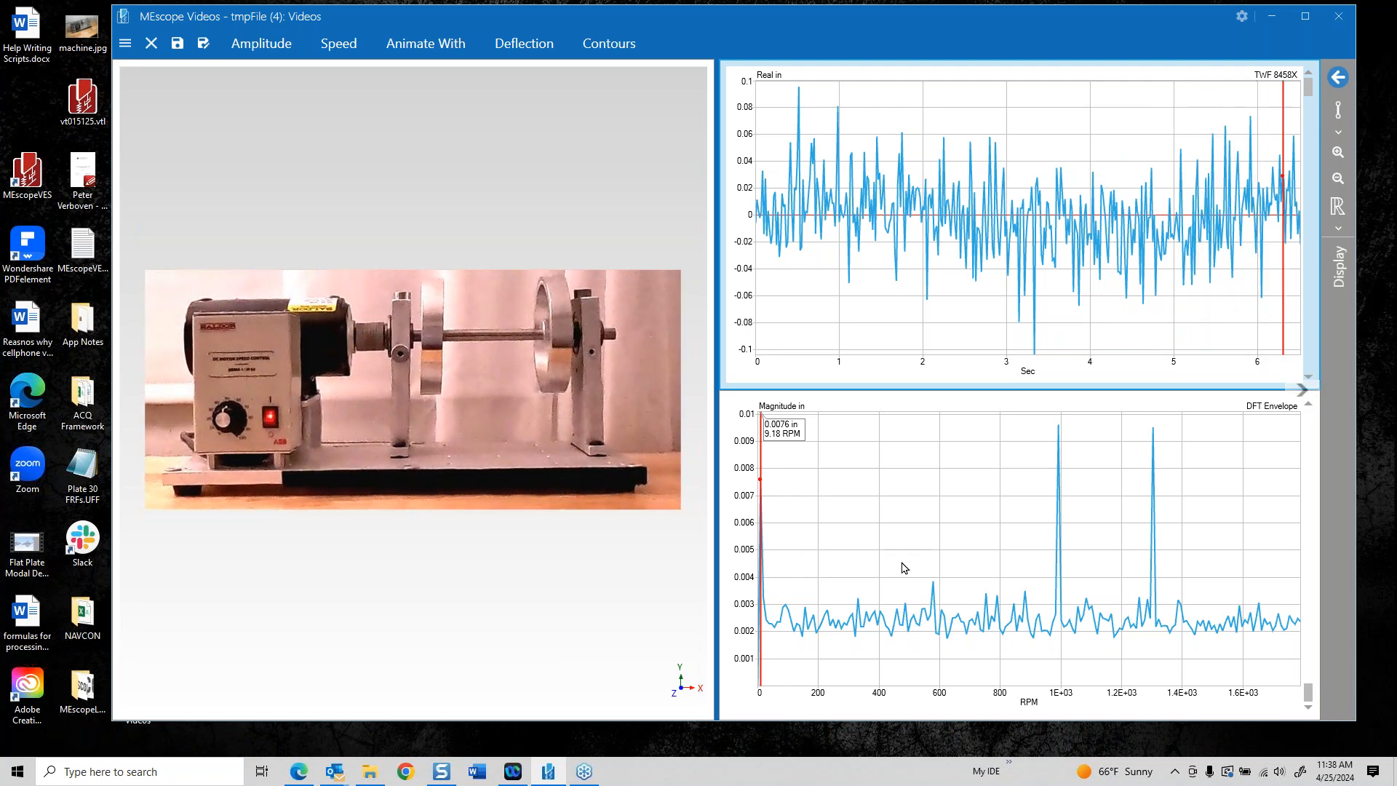
{"action": "left_click_drag", "start_coordinate": [856, 549], "coordinate": [1164, 538]}
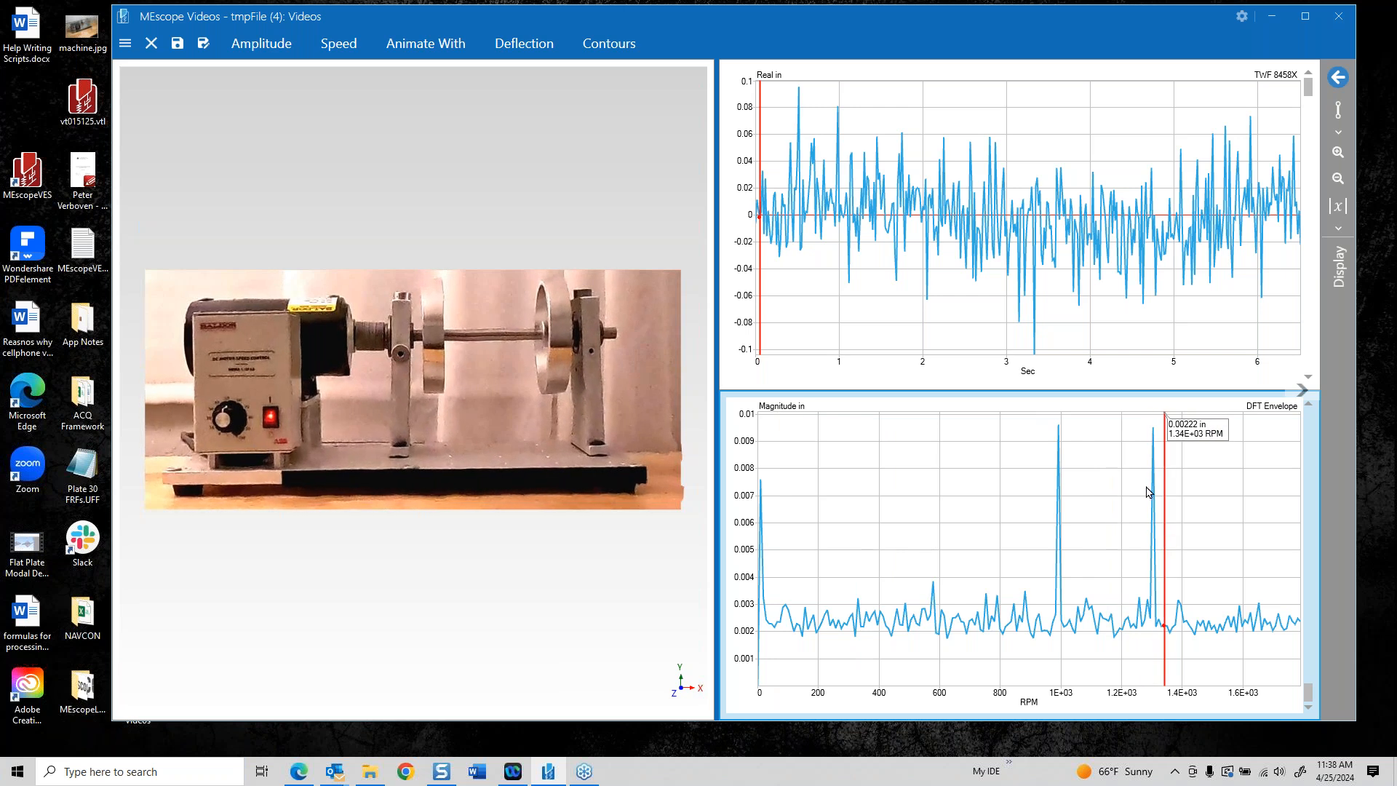
Switch to the Peak Cursor and bracket the DFT envelope peak near 1000 RPM
{"action": "left_click", "coordinate": [1337, 78]}
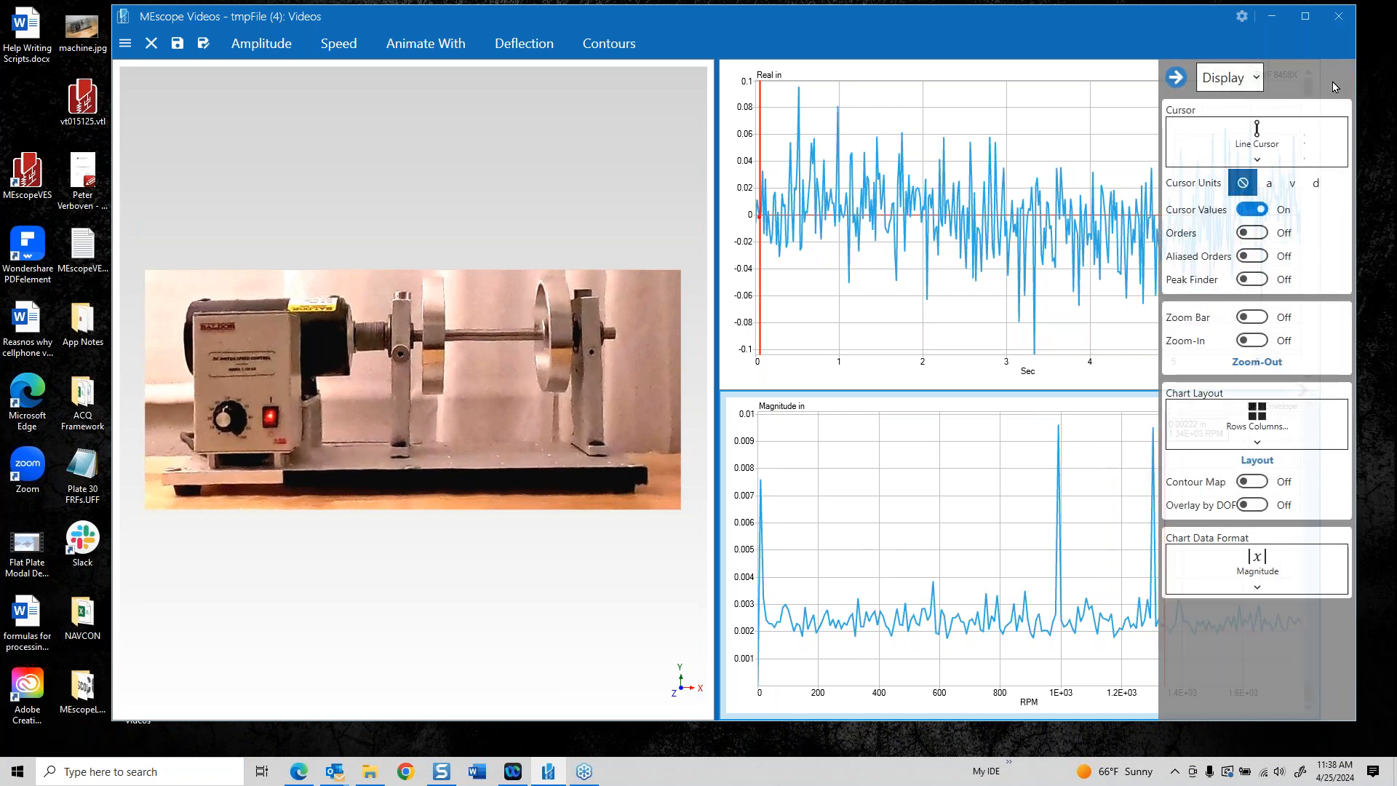
{"action": "left_click", "coordinate": [1251, 133]}
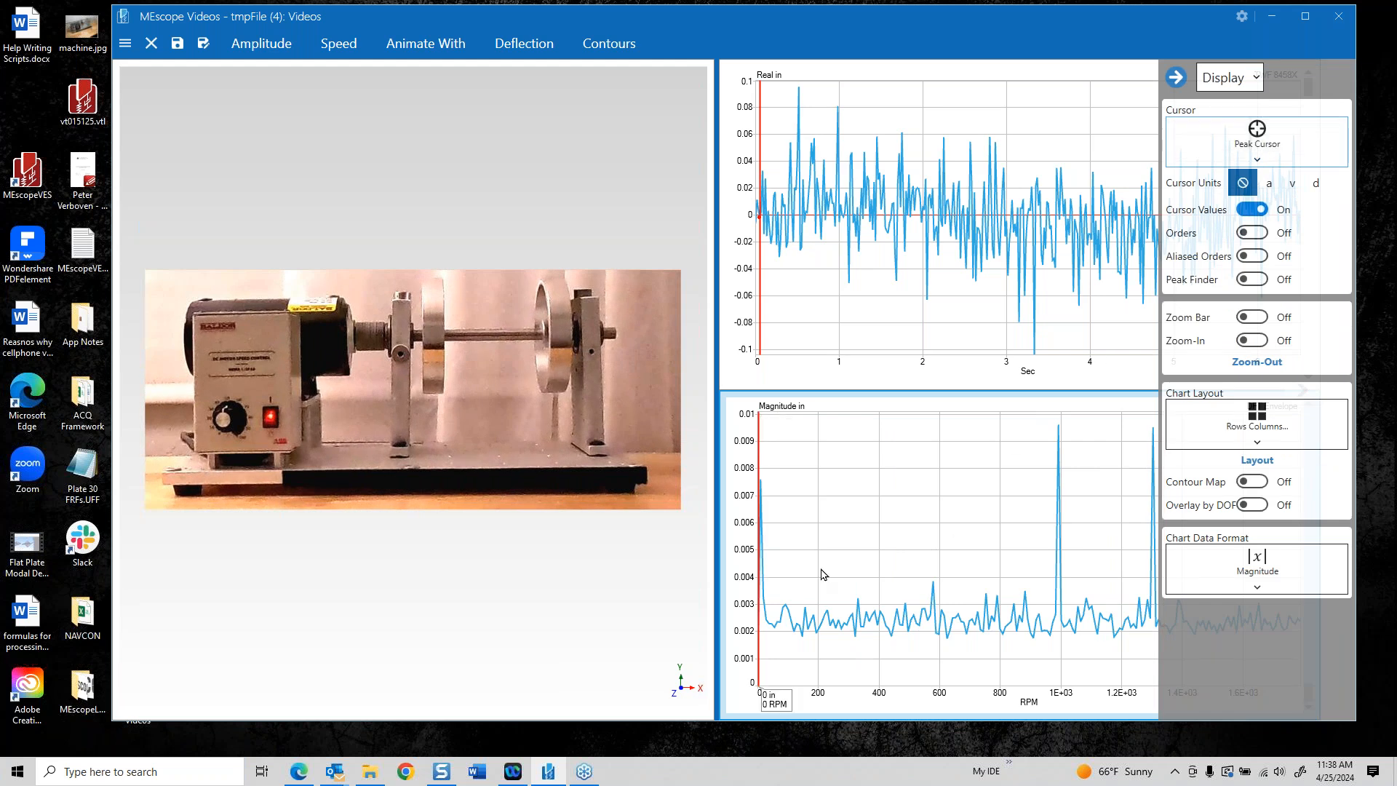
{"action": "left_click_drag", "start_coordinate": [775, 564], "coordinate": [1045, 544]}
{"action": "left_click_drag", "start_coordinate": [1112, 509], "coordinate": [1072, 517]}
{"action": "left_click_drag", "start_coordinate": [762, 526], "coordinate": [1051, 481]}
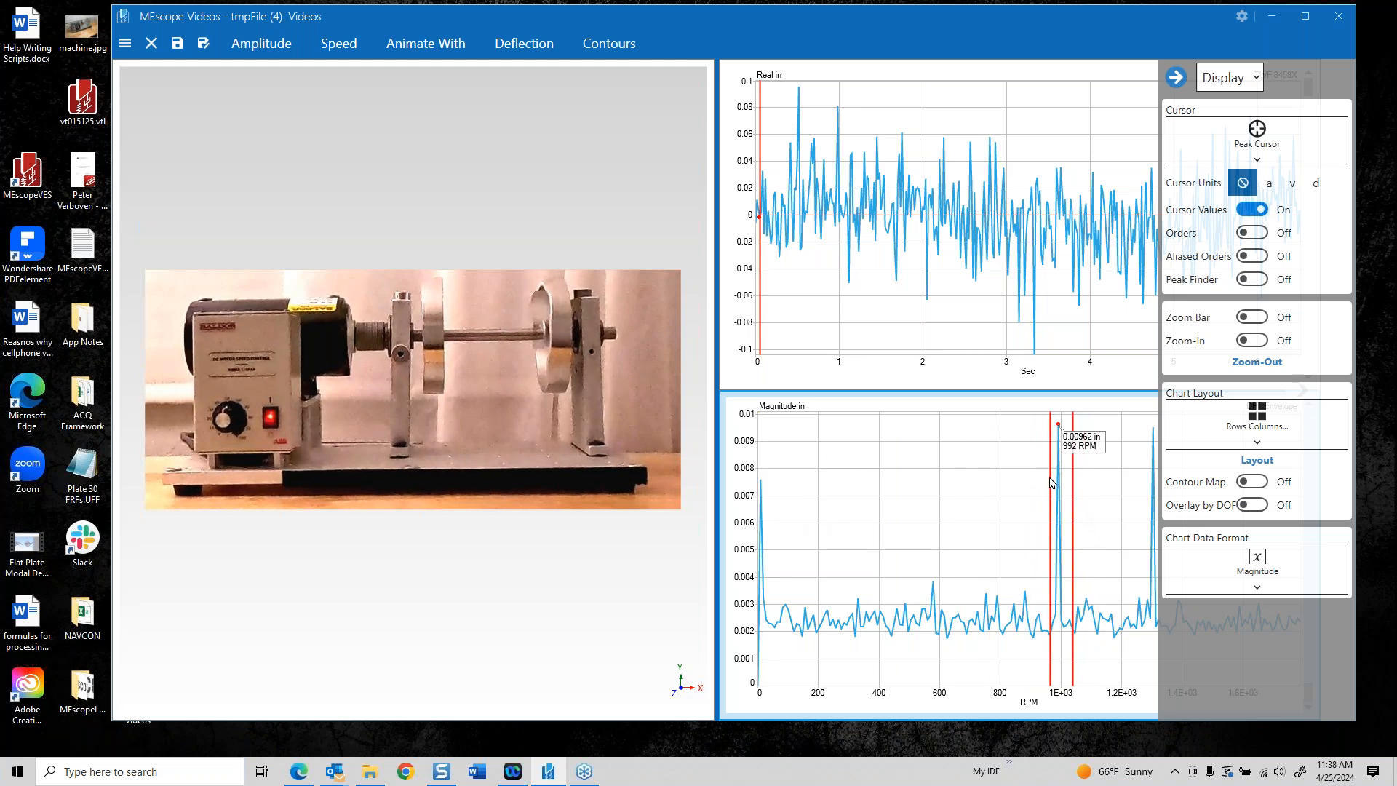
Move the peak cursor band to the peak near 1300 RPM and turn on Aliased Orders for the DFT envelope
{"action": "left_click", "coordinate": [1175, 77]}
{"action": "left_click_drag", "start_coordinate": [1063, 518], "coordinate": [1148, 494]}
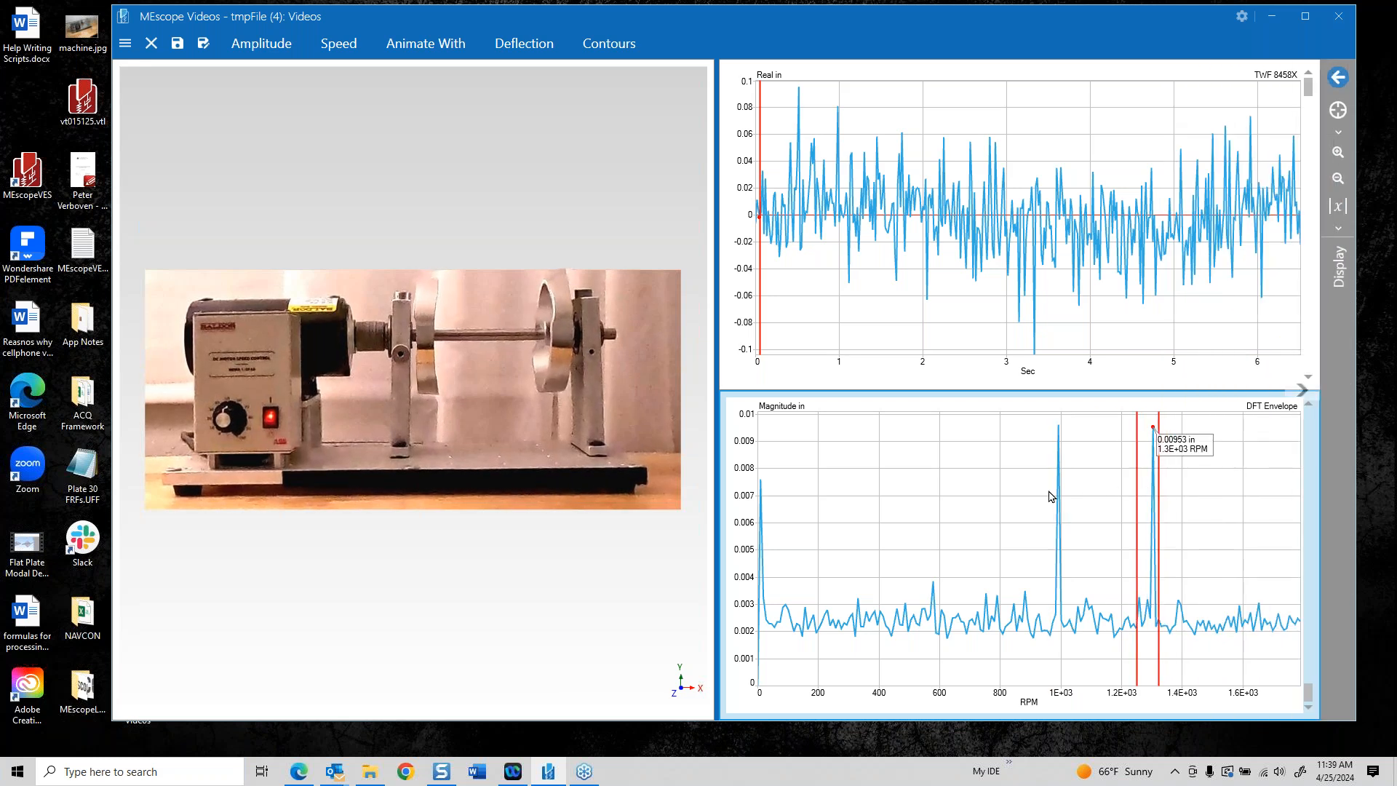
{"action": "left_click", "coordinate": [1336, 77]}
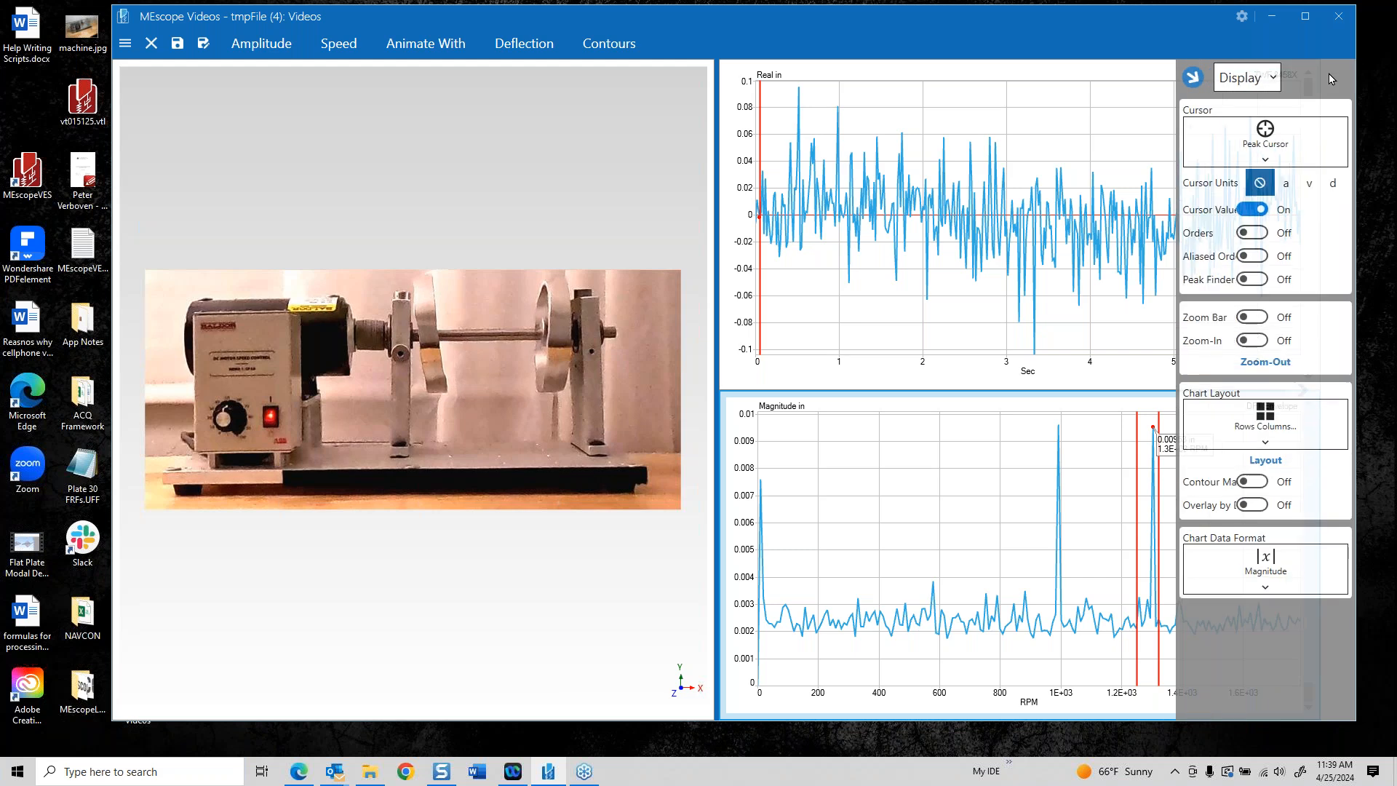
{"action": "left_click", "coordinate": [1253, 256]}
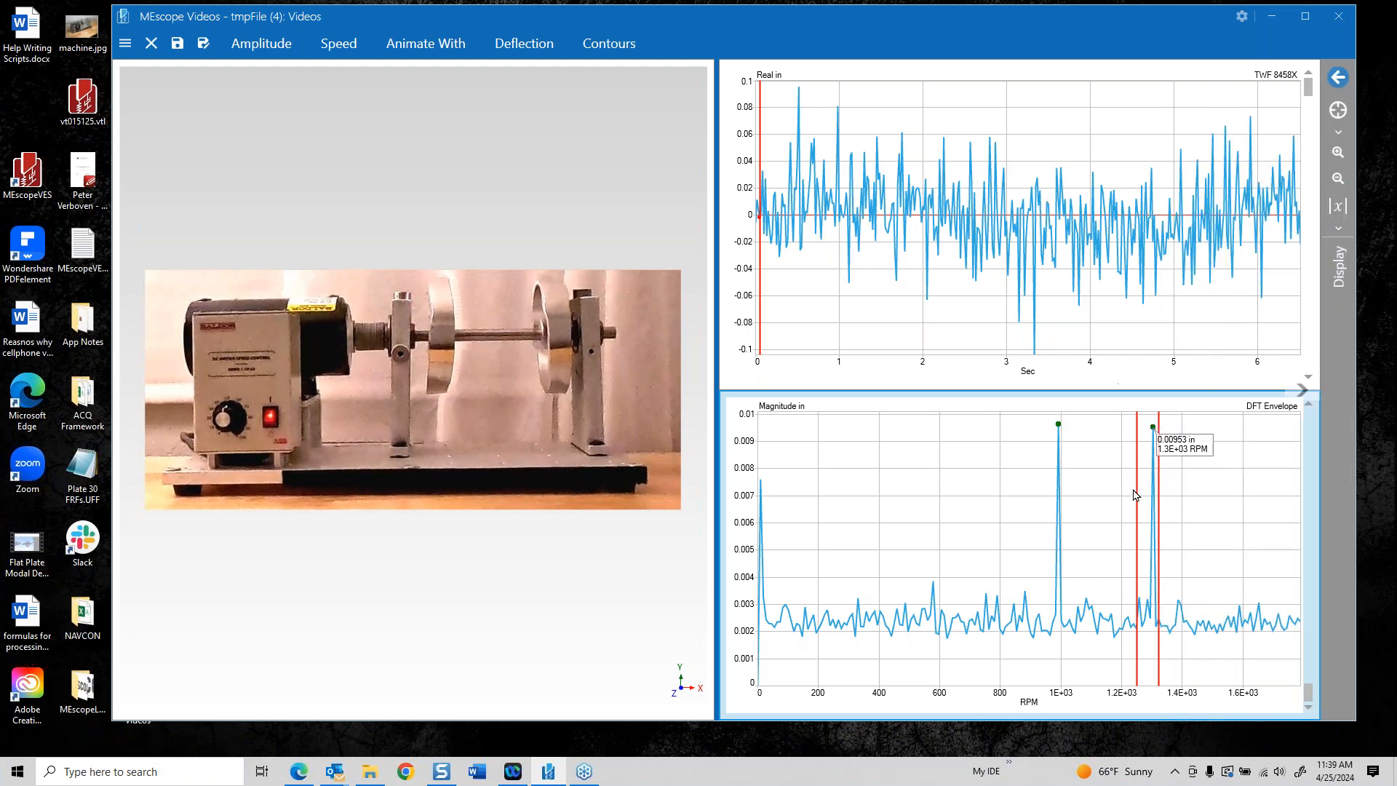
{"action": "left_click_drag", "start_coordinate": [1145, 493], "coordinate": [1148, 491]}
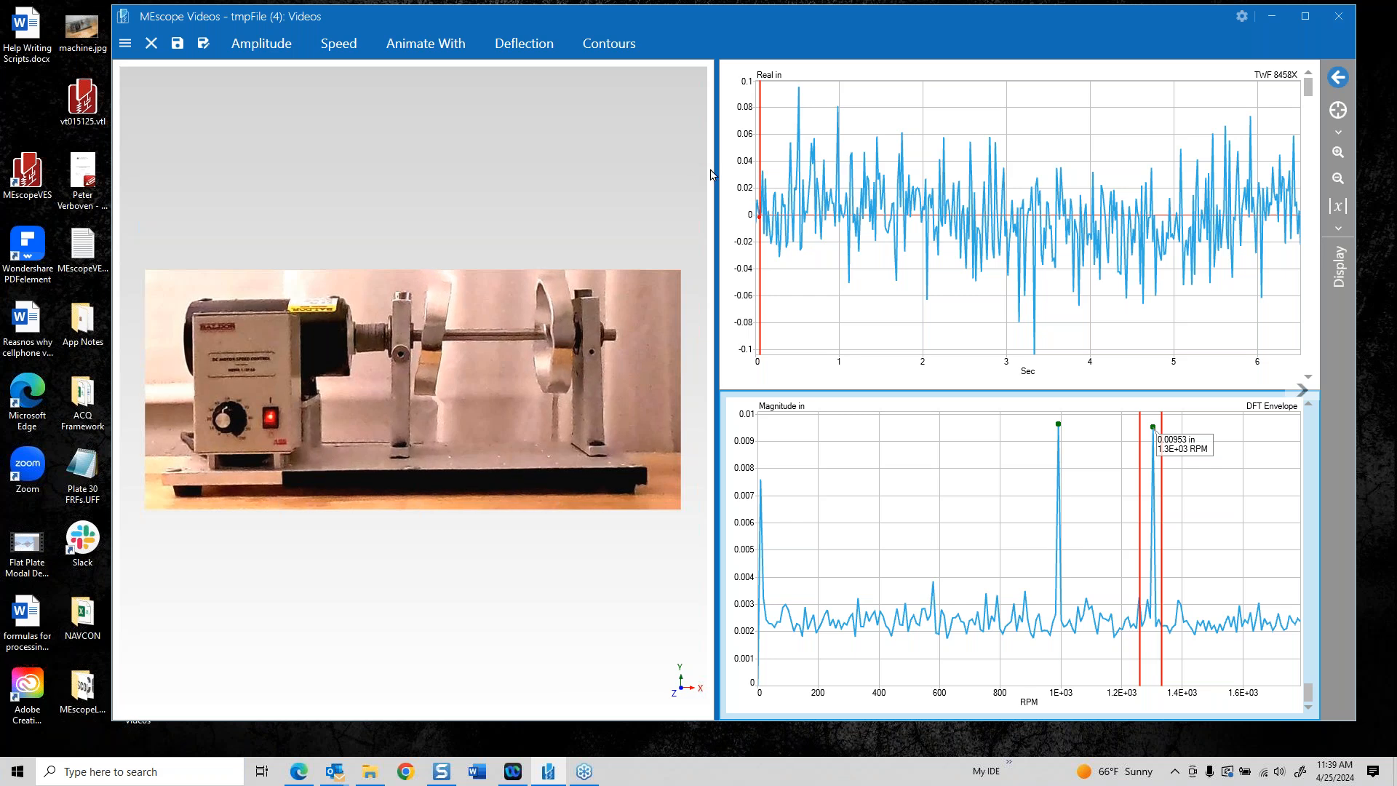
Expand the machine animation to fill the workspace and enlarge the video image
{"action": "left_click", "coordinate": [1303, 392]}
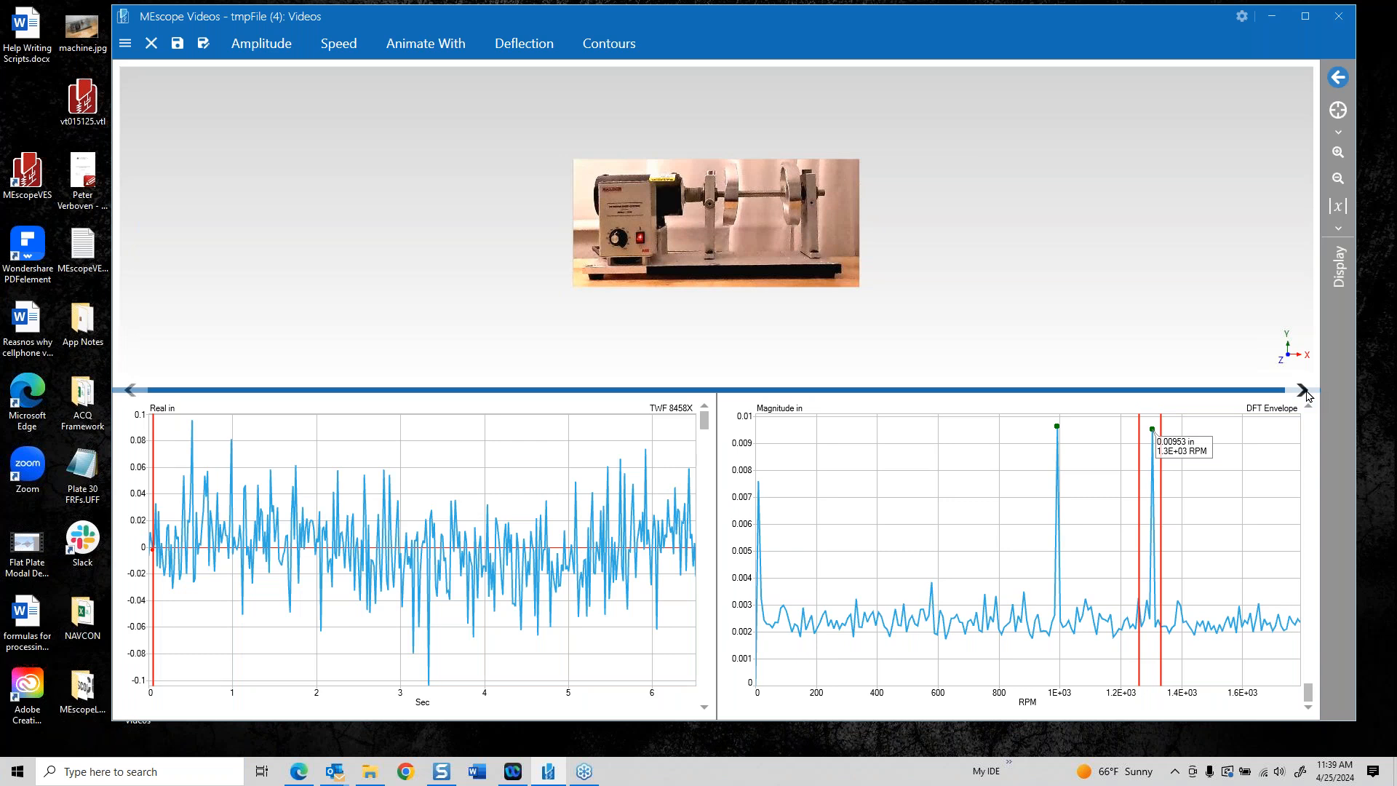
{"action": "left_click", "coordinate": [1303, 392]}
{"action": "left_click", "coordinate": [1303, 391]}
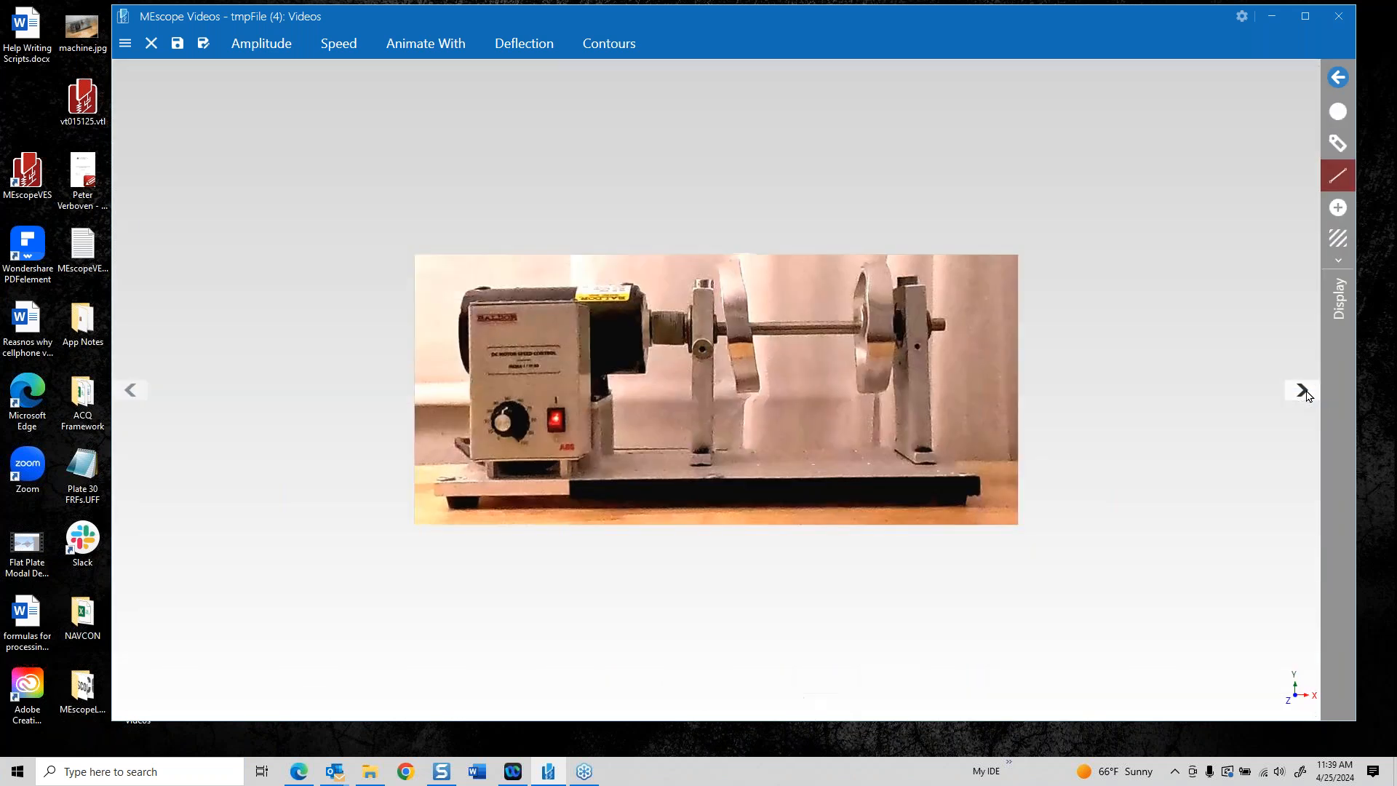
{"action": "scroll", "coordinate": [758, 372], "scroll_direction": "down", "scroll_amount": 3}
{"action": "scroll", "coordinate": [758, 371], "scroll_direction": "up", "scroll_amount": 6}
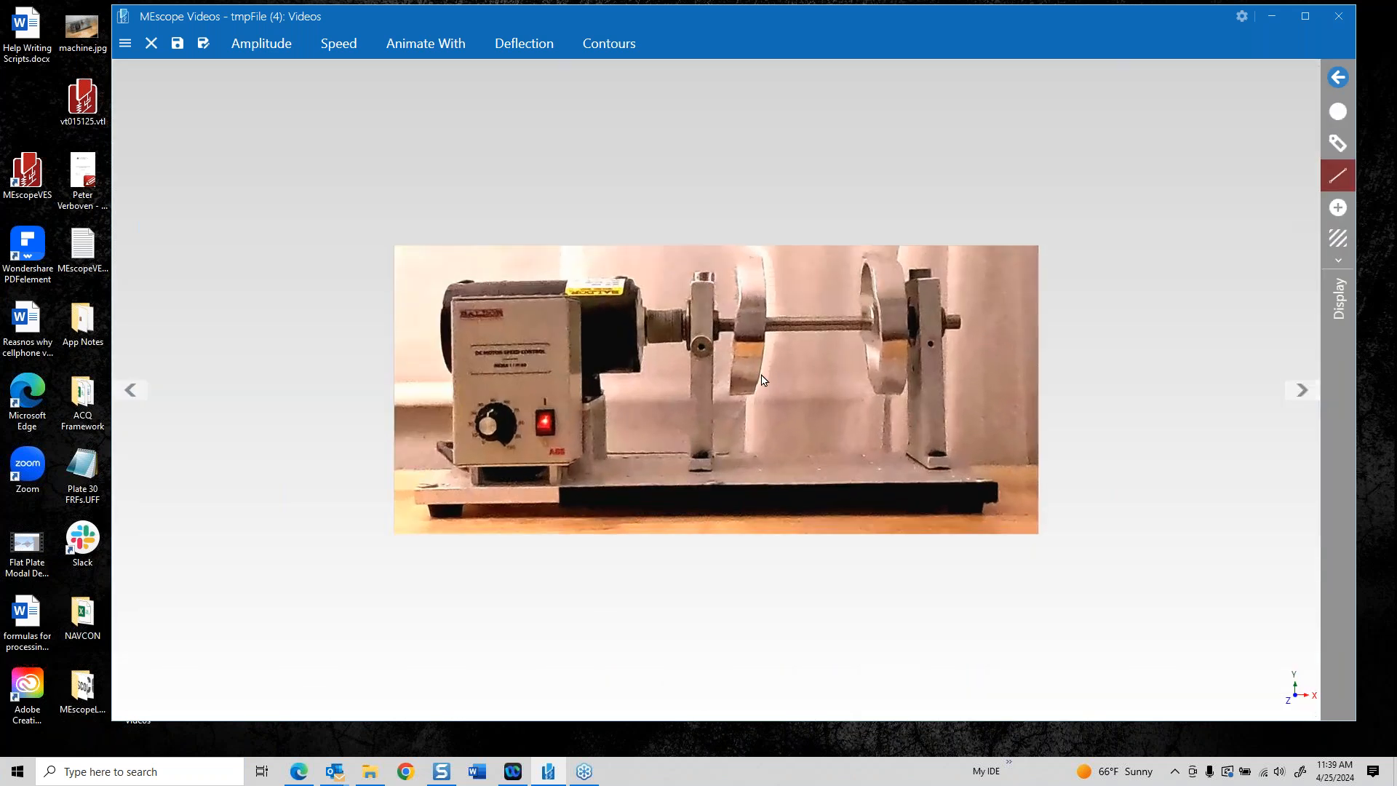
{"action": "scroll", "coordinate": [756, 375], "scroll_direction": "up", "scroll_amount": 1}
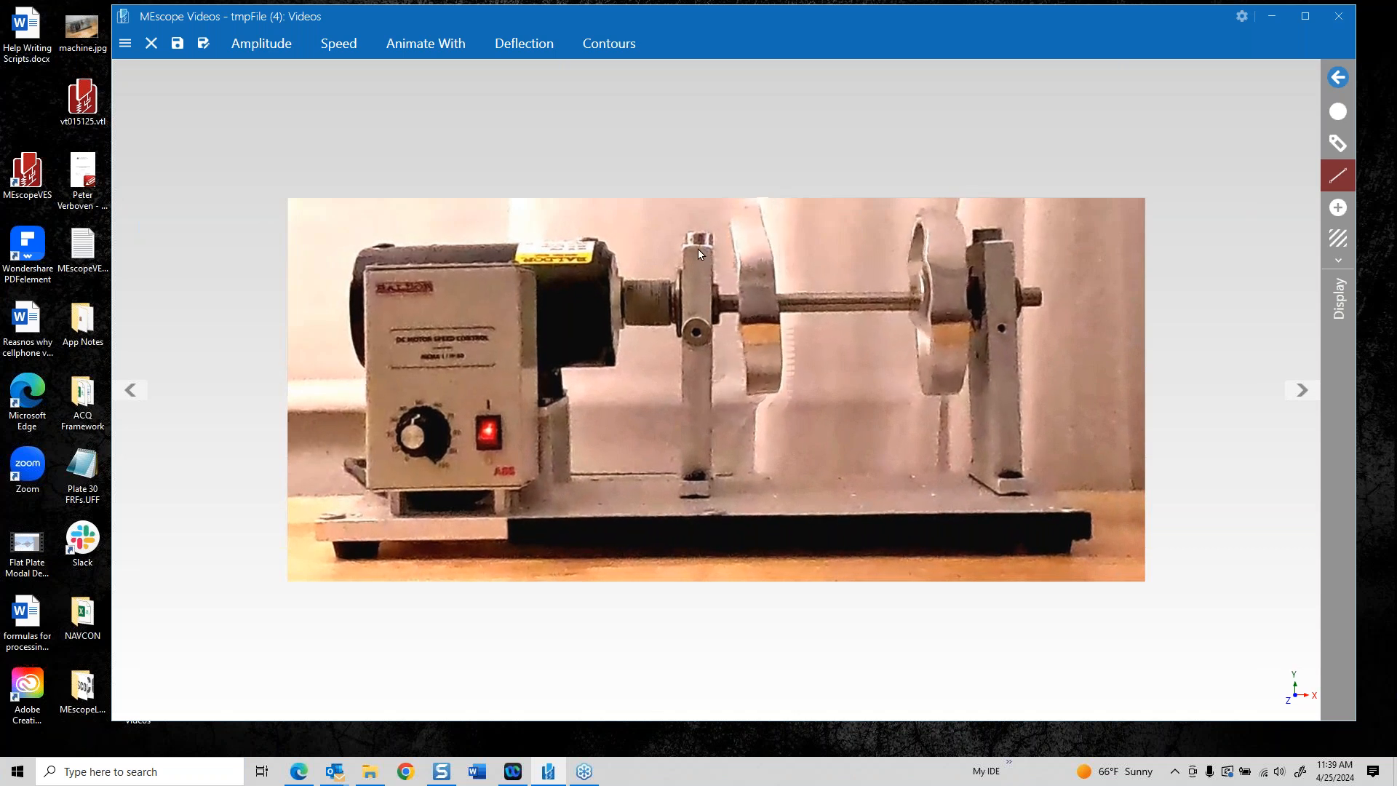
Add Mag-Phase labels to points at the tops of the two bearing supports, accept them and return to the animation
{"action": "left_click", "coordinate": [133, 49]}
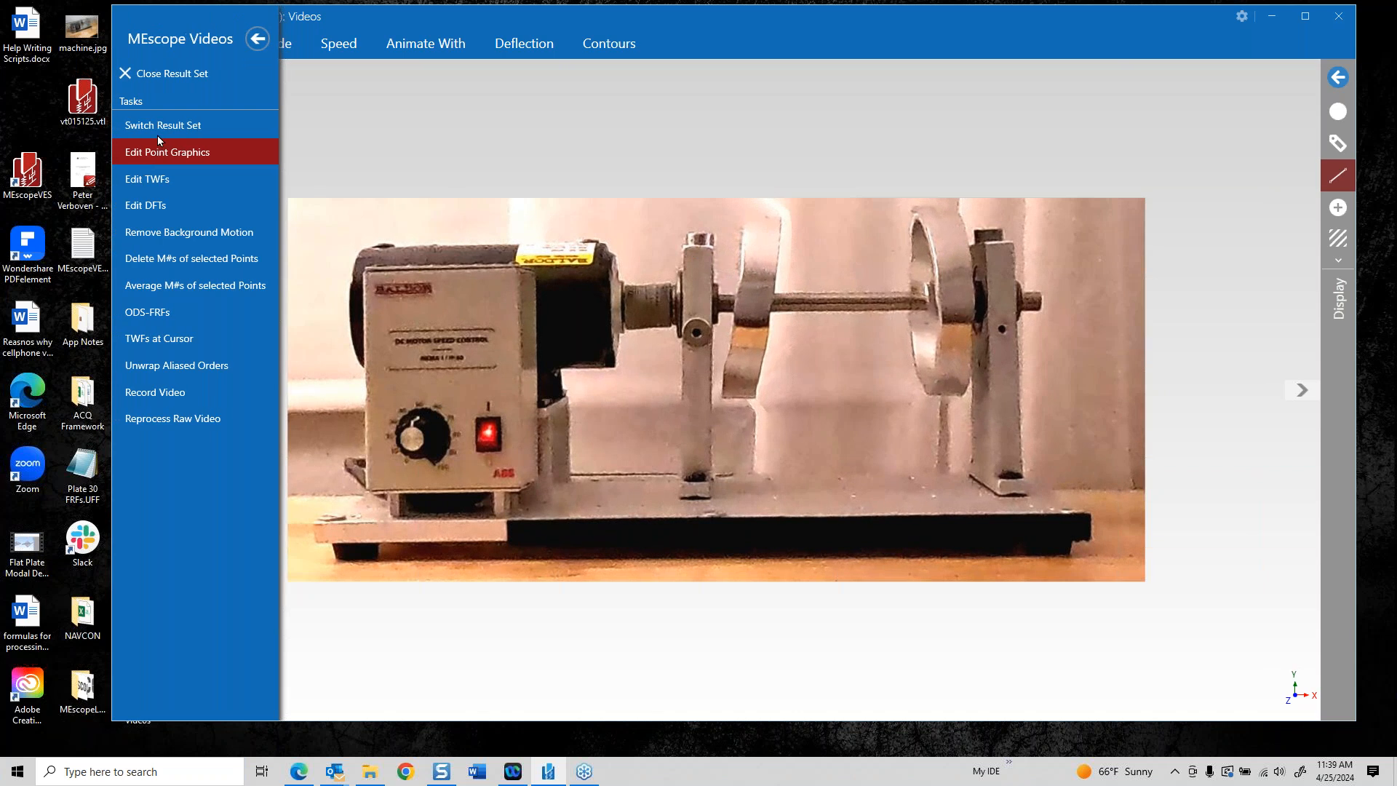
{"action": "left_click", "coordinate": [167, 154]}
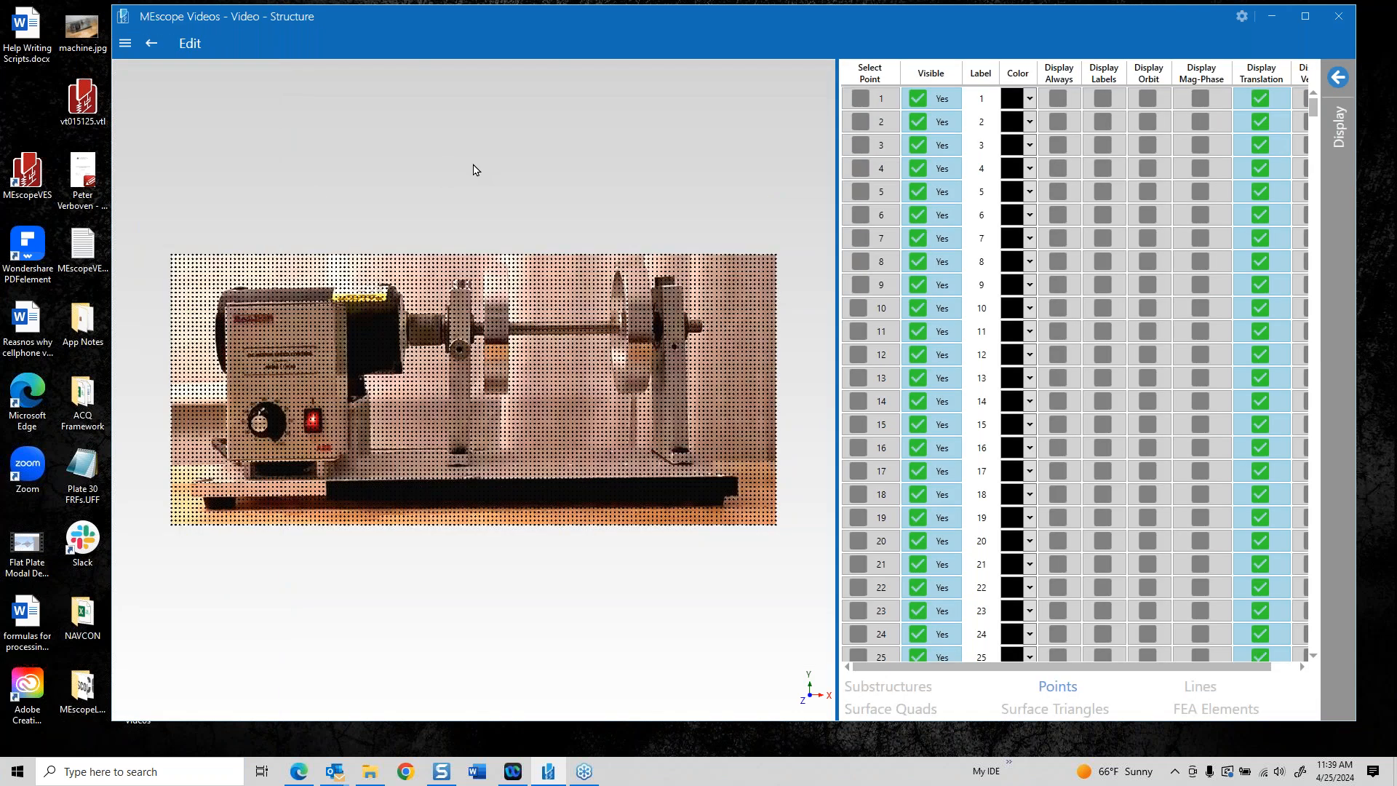
{"action": "left_click", "coordinate": [121, 45]}
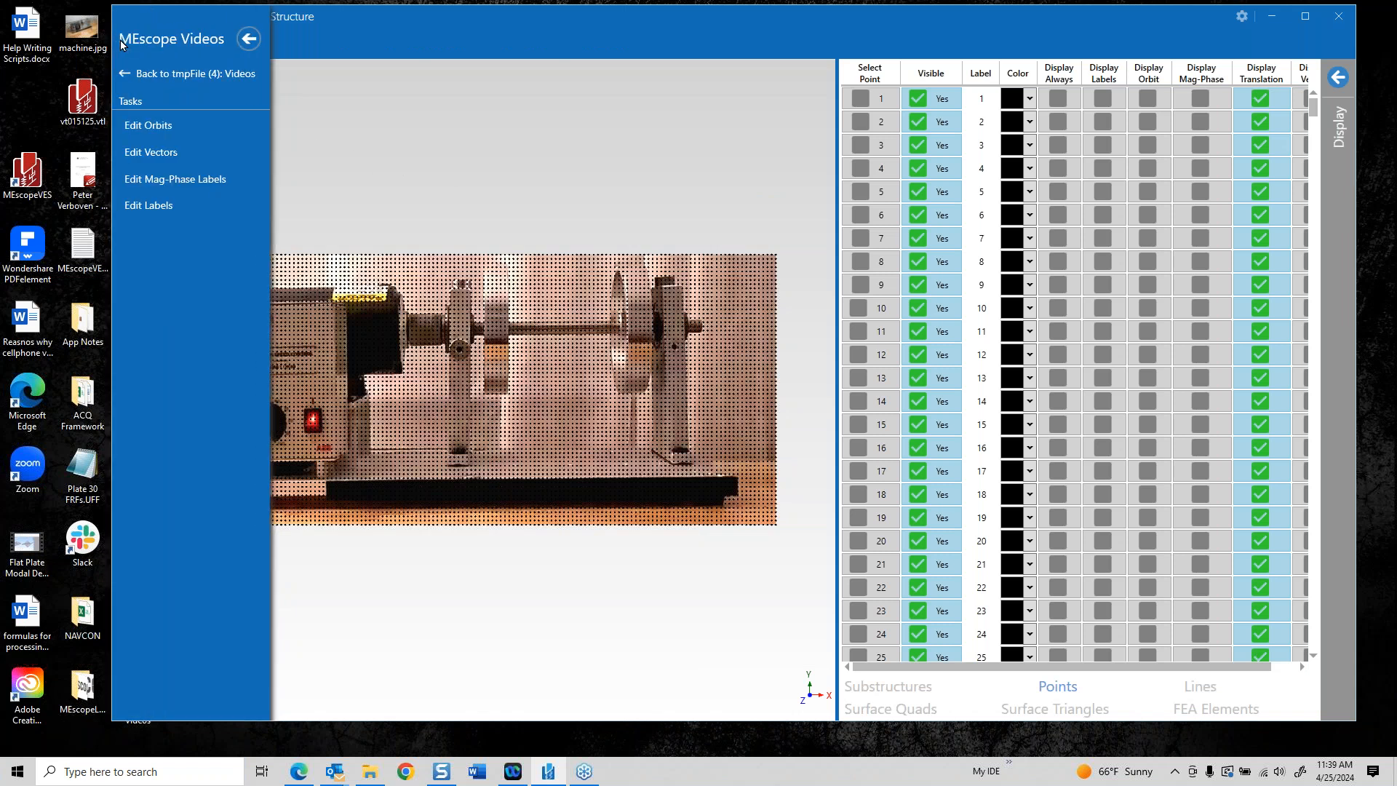
{"action": "left_click", "coordinate": [181, 188]}
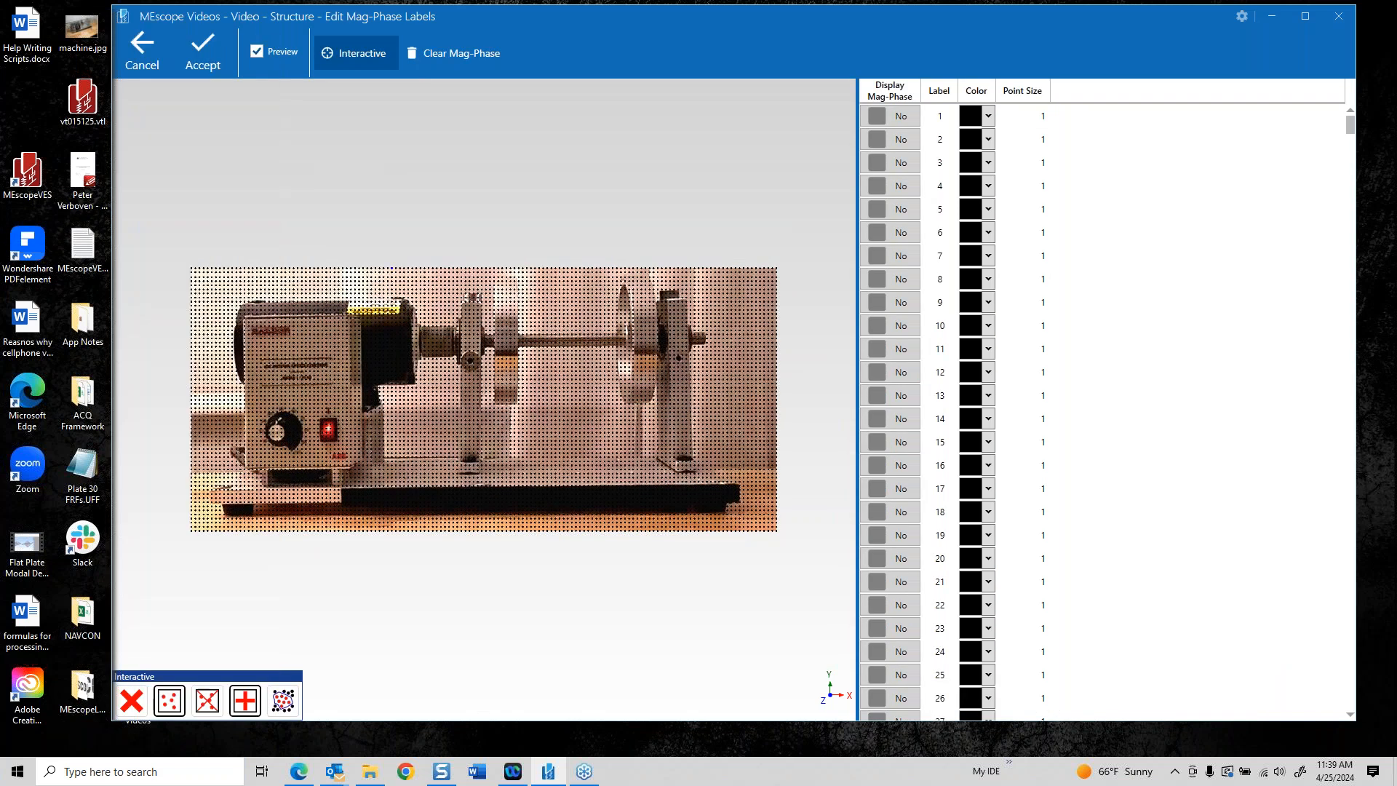
{"action": "left_click", "coordinate": [248, 701]}
{"action": "left_click", "coordinate": [250, 699]}
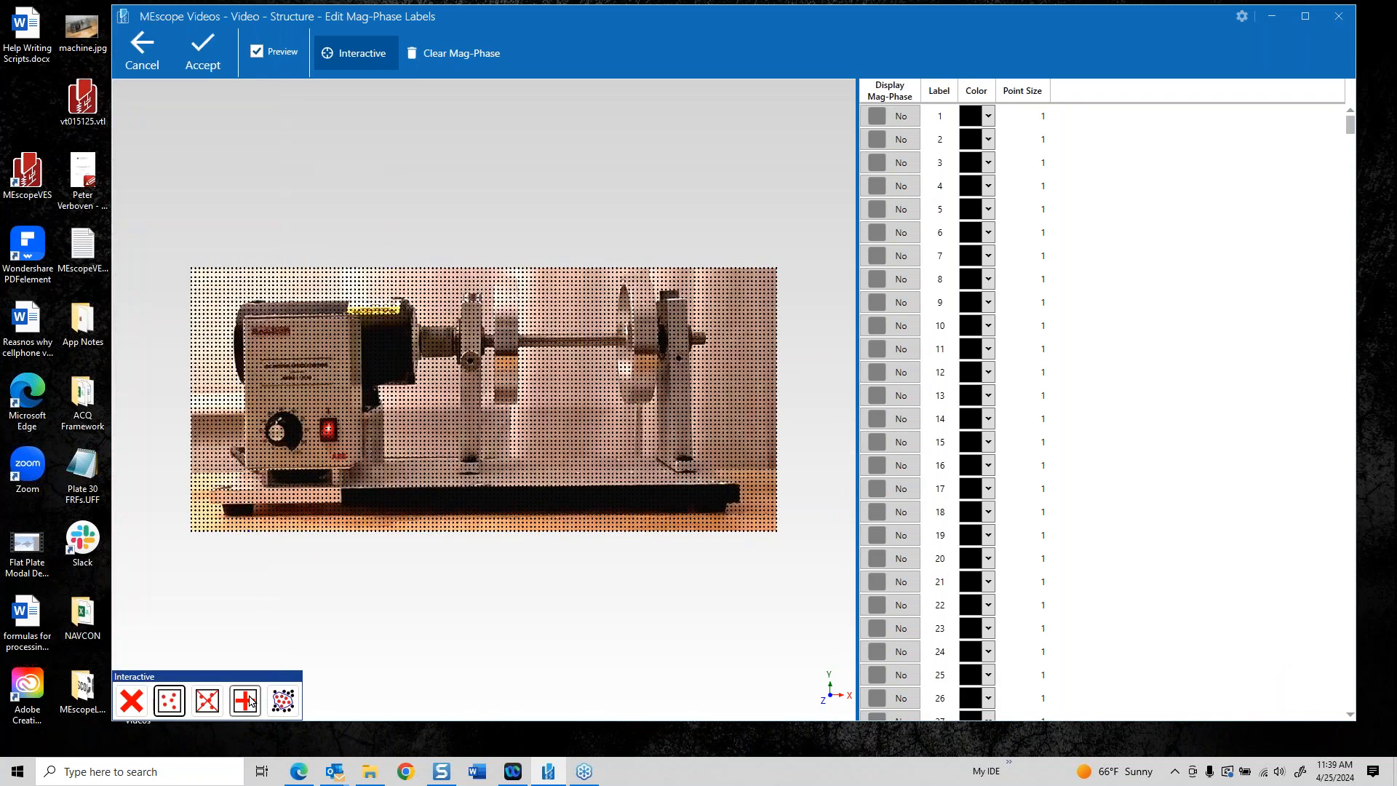
{"action": "left_click", "coordinate": [466, 321]}
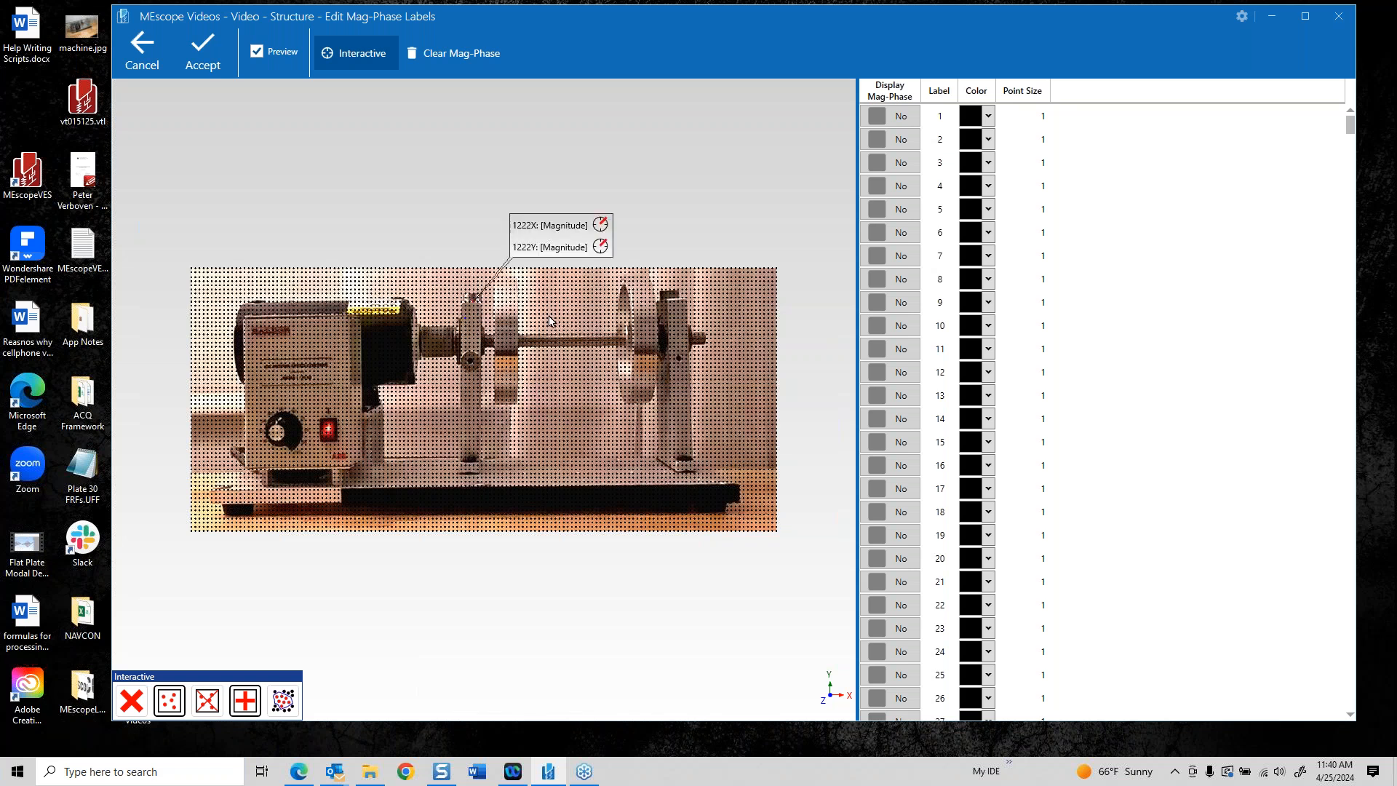
{"action": "left_click", "coordinate": [678, 306]}
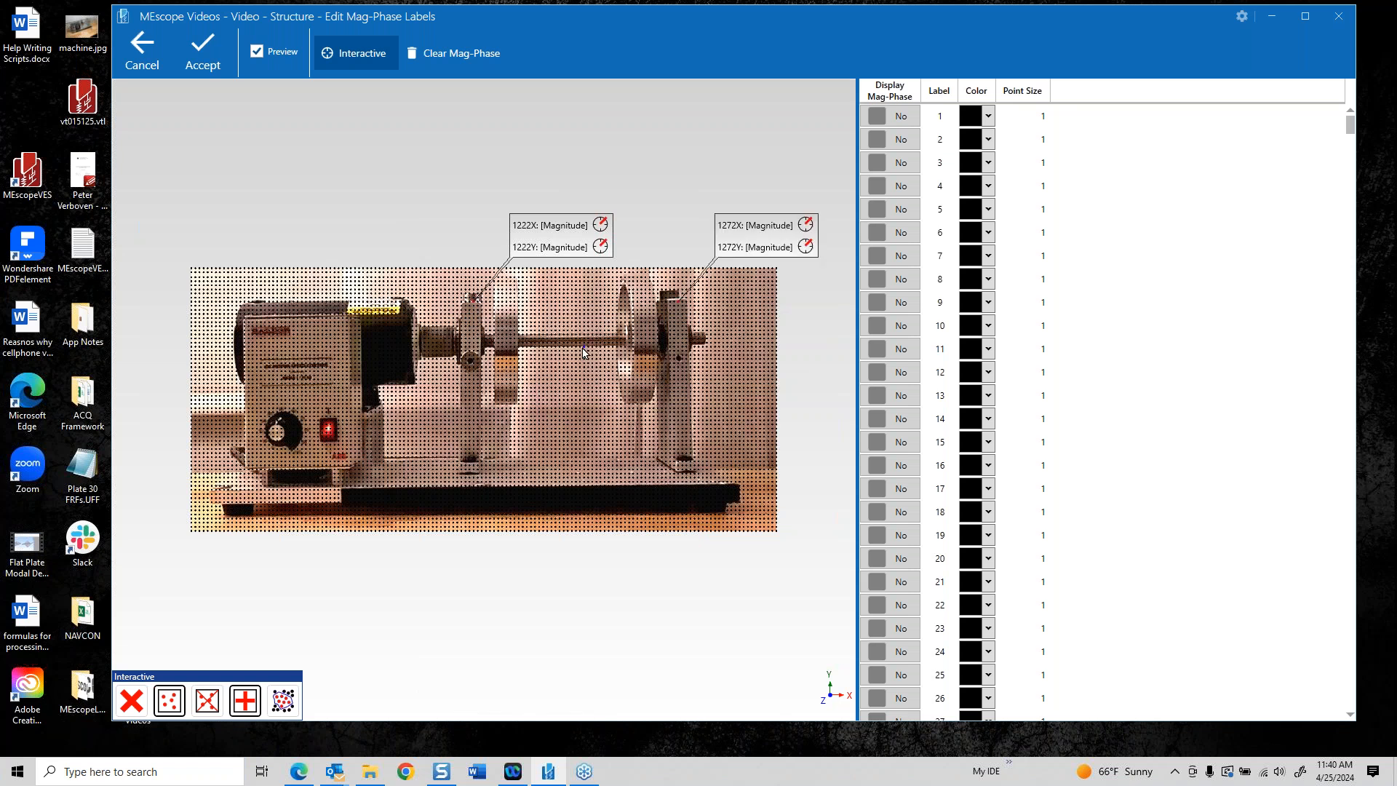
{"action": "left_click", "coordinate": [202, 53]}
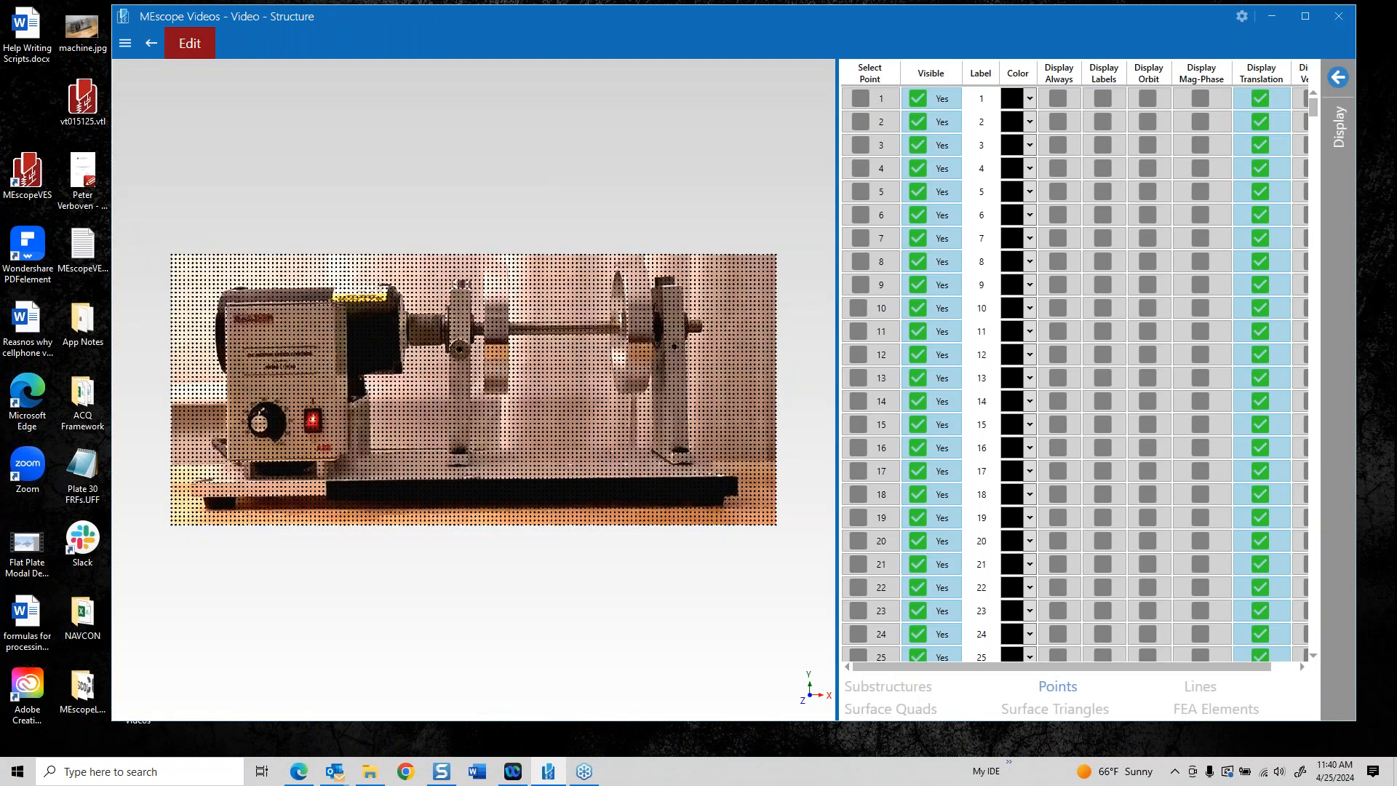
{"action": "left_click", "coordinate": [154, 45]}
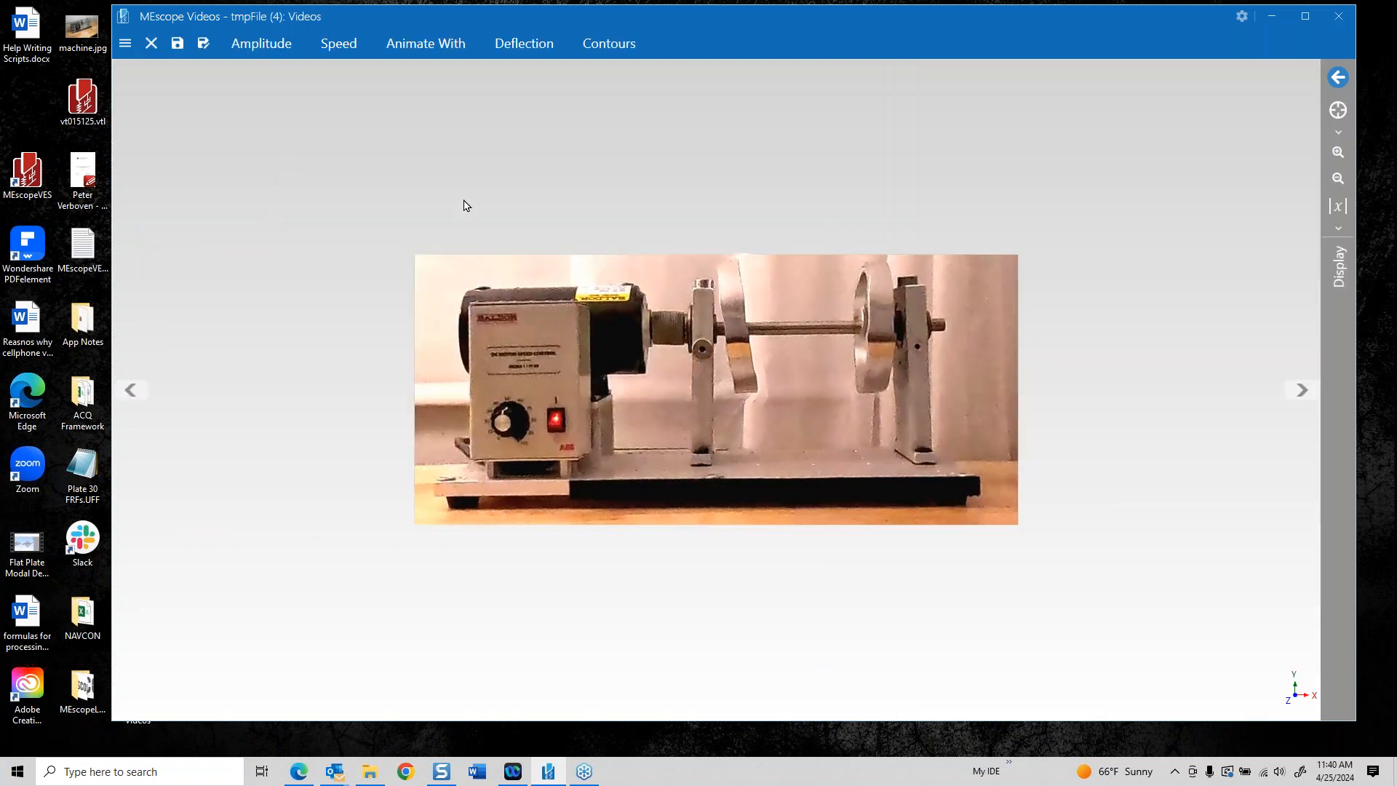
Turn on the Mag-Phase display in the enlarged deflection animation
{"action": "scroll", "coordinate": [545, 336], "scroll_direction": "down", "scroll_amount": 3}
{"action": "scroll", "coordinate": [534, 311], "scroll_direction": "up", "scroll_amount": 7}
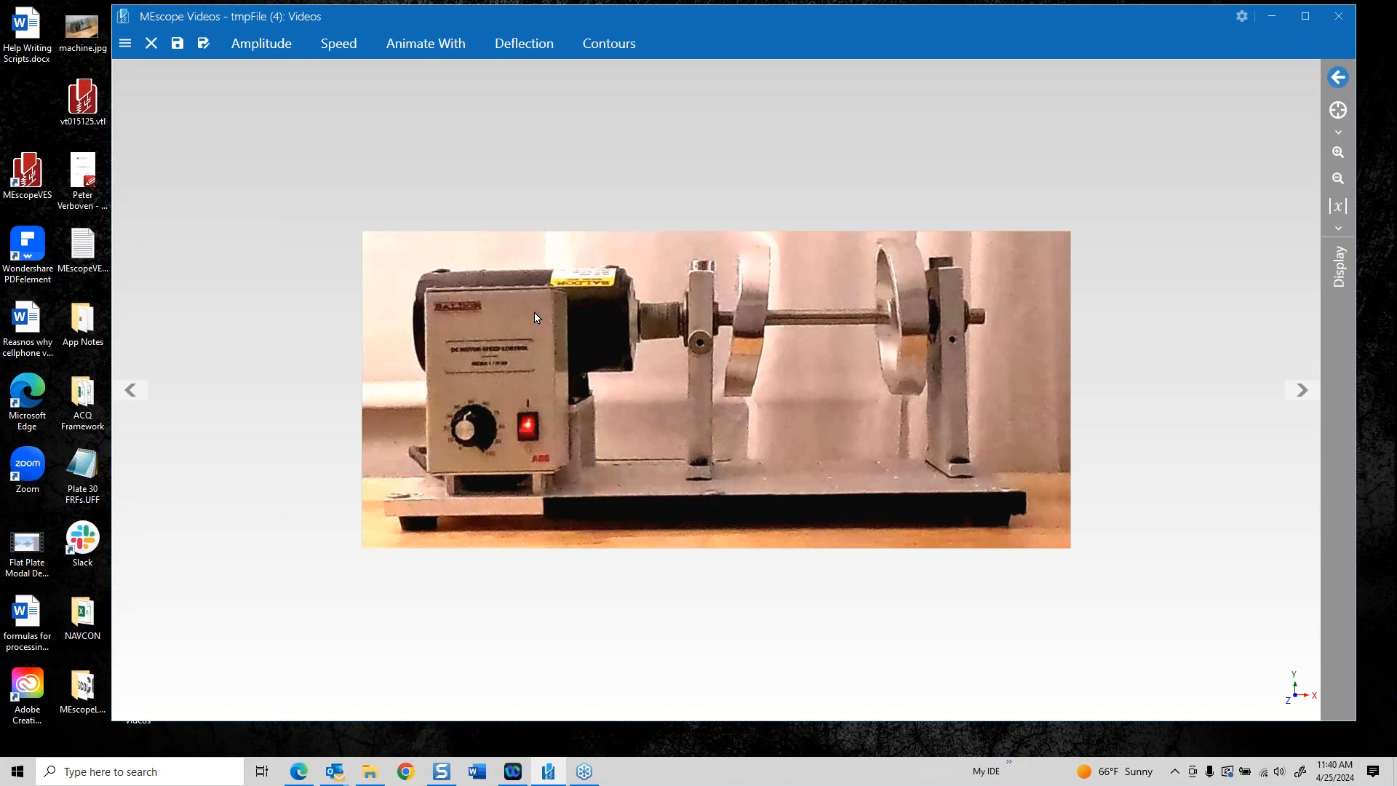
{"action": "scroll", "coordinate": [534, 311], "scroll_direction": "up", "scroll_amount": 1}
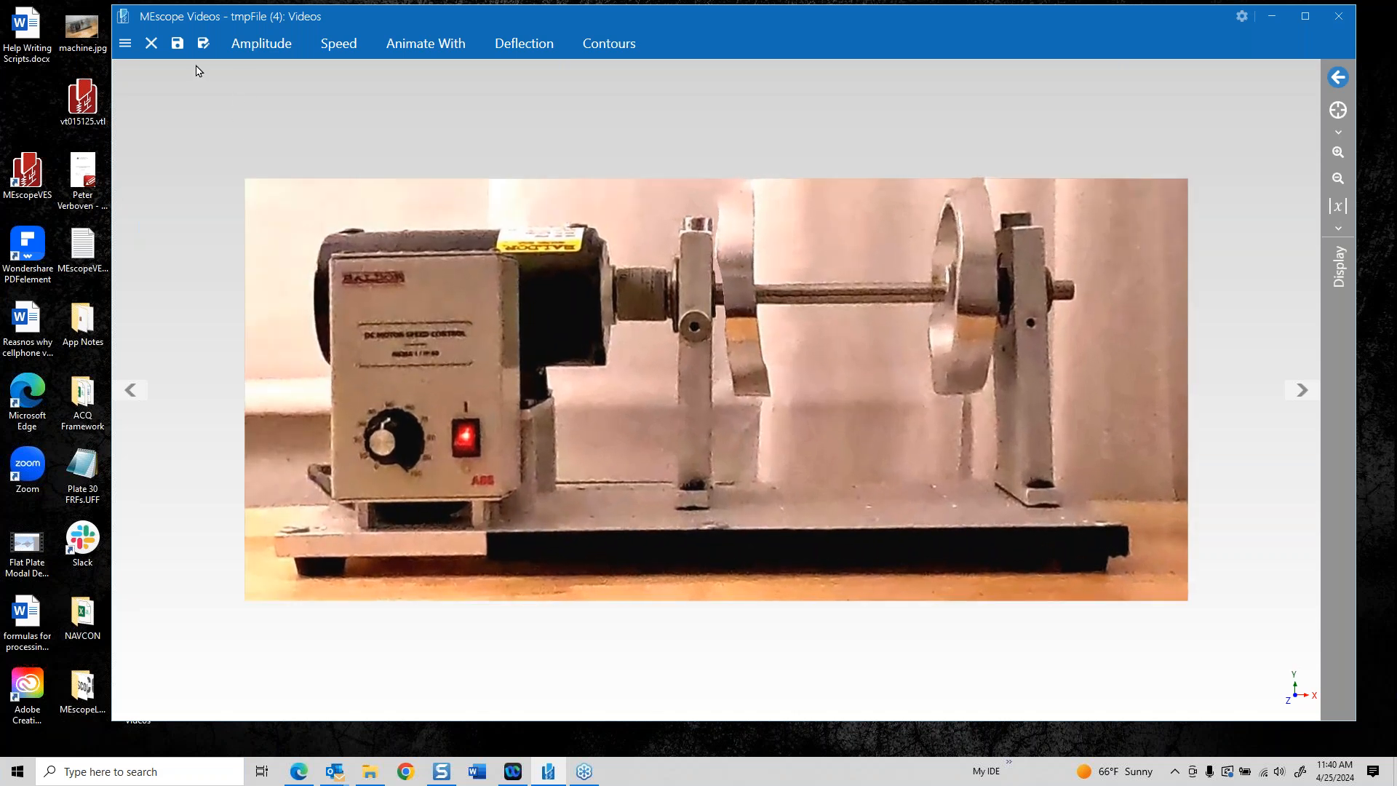
{"action": "left_click", "coordinate": [124, 44]}
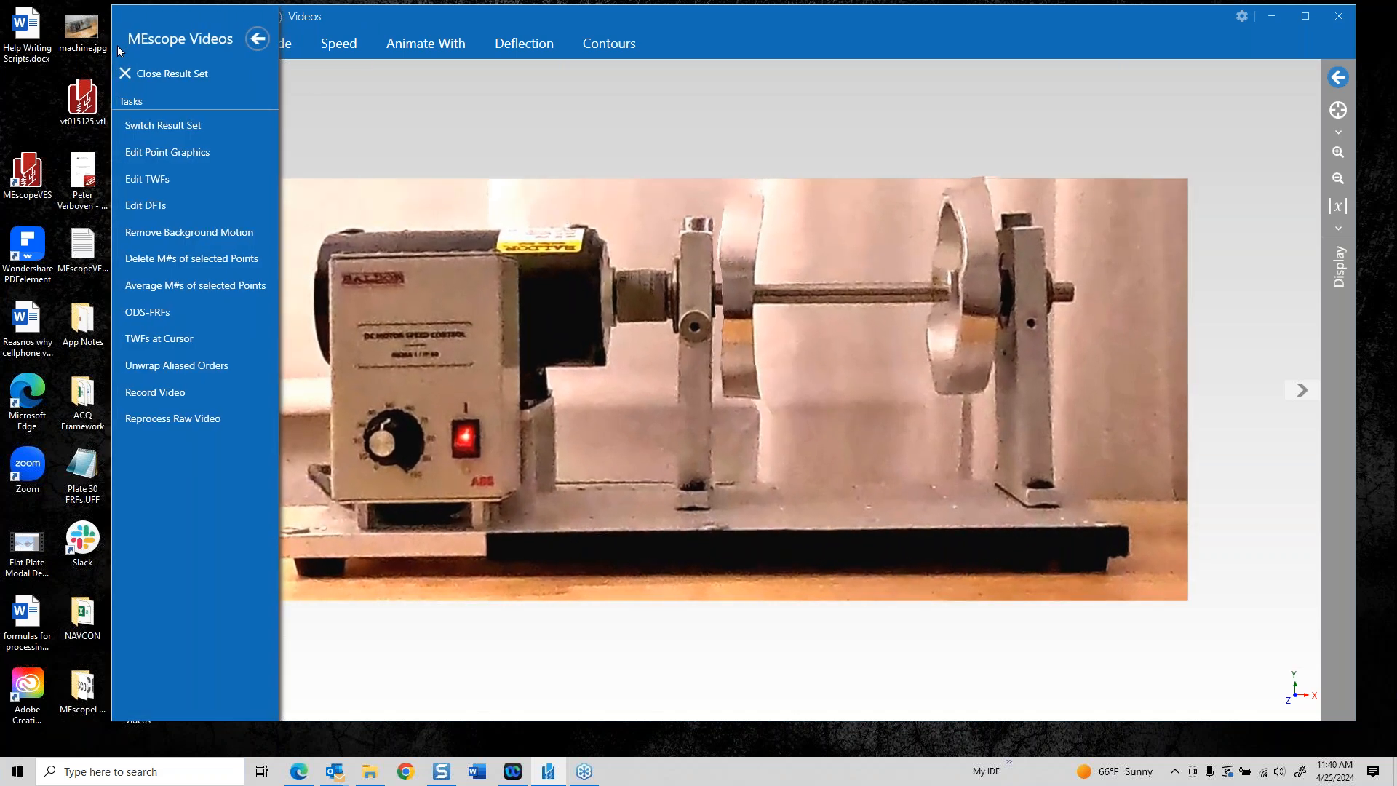
{"action": "left_click", "coordinate": [530, 46]}
{"action": "left_click", "coordinate": [279, 75]}
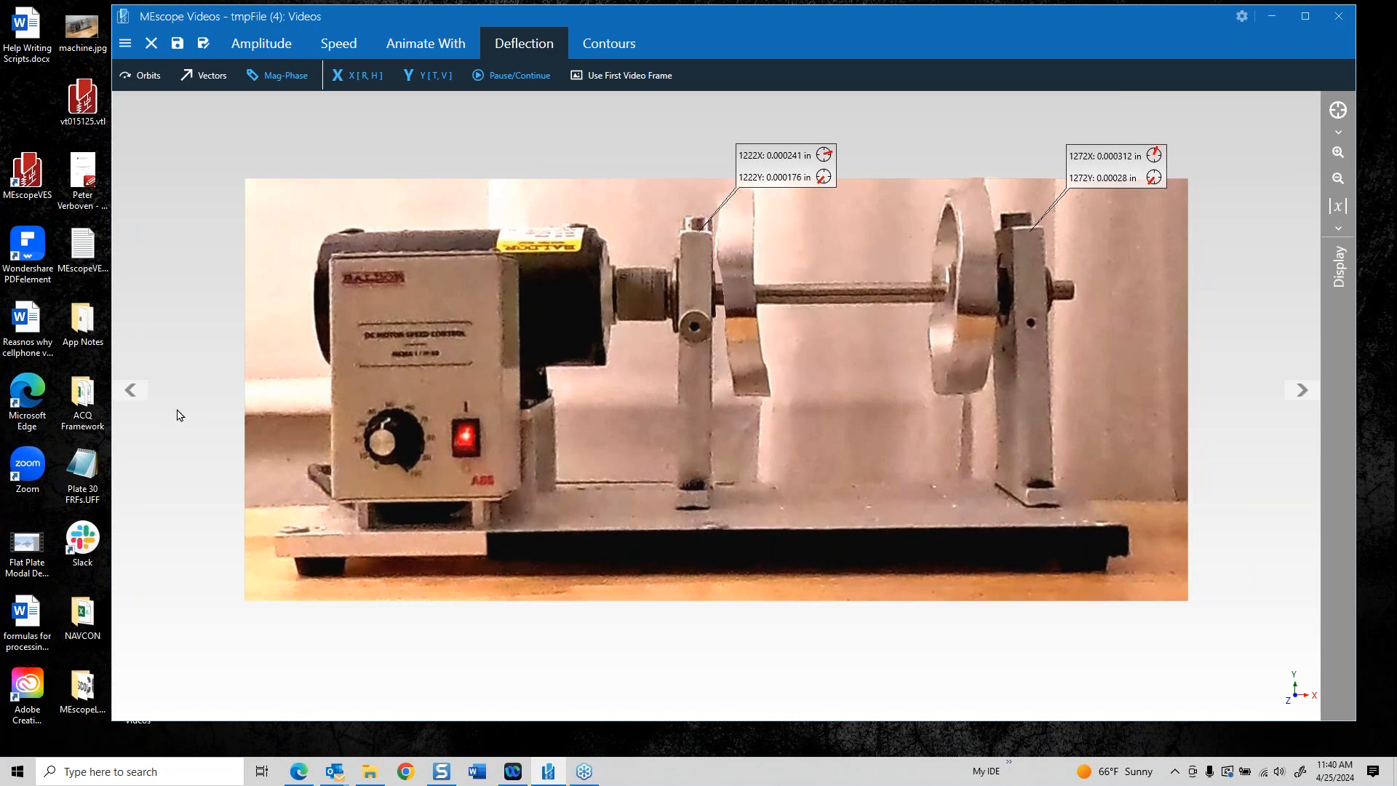
Restore the side-by-side layout with the charts, set the cursor units to velocity and widen the animation pane
{"action": "left_click", "coordinate": [130, 390]}
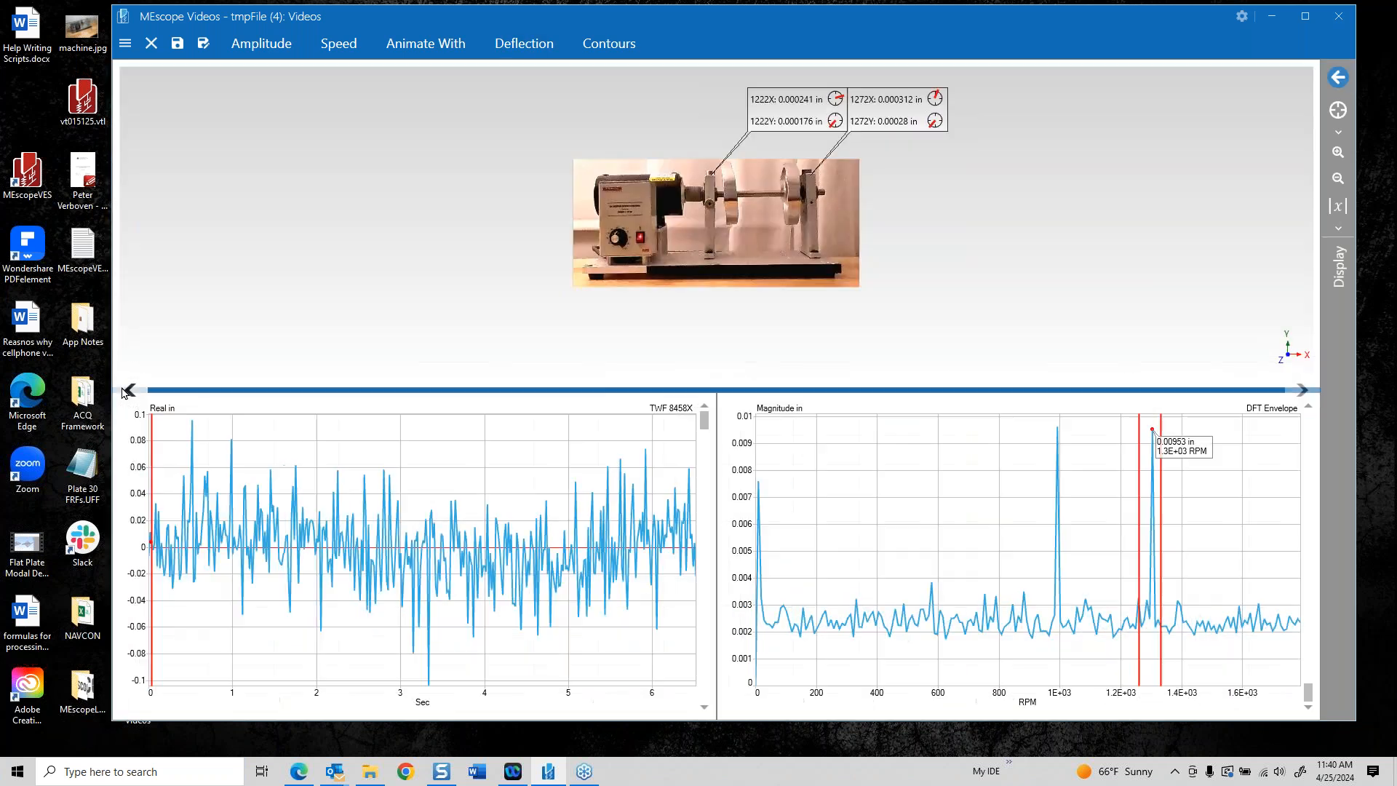
{"action": "left_click", "coordinate": [129, 390]}
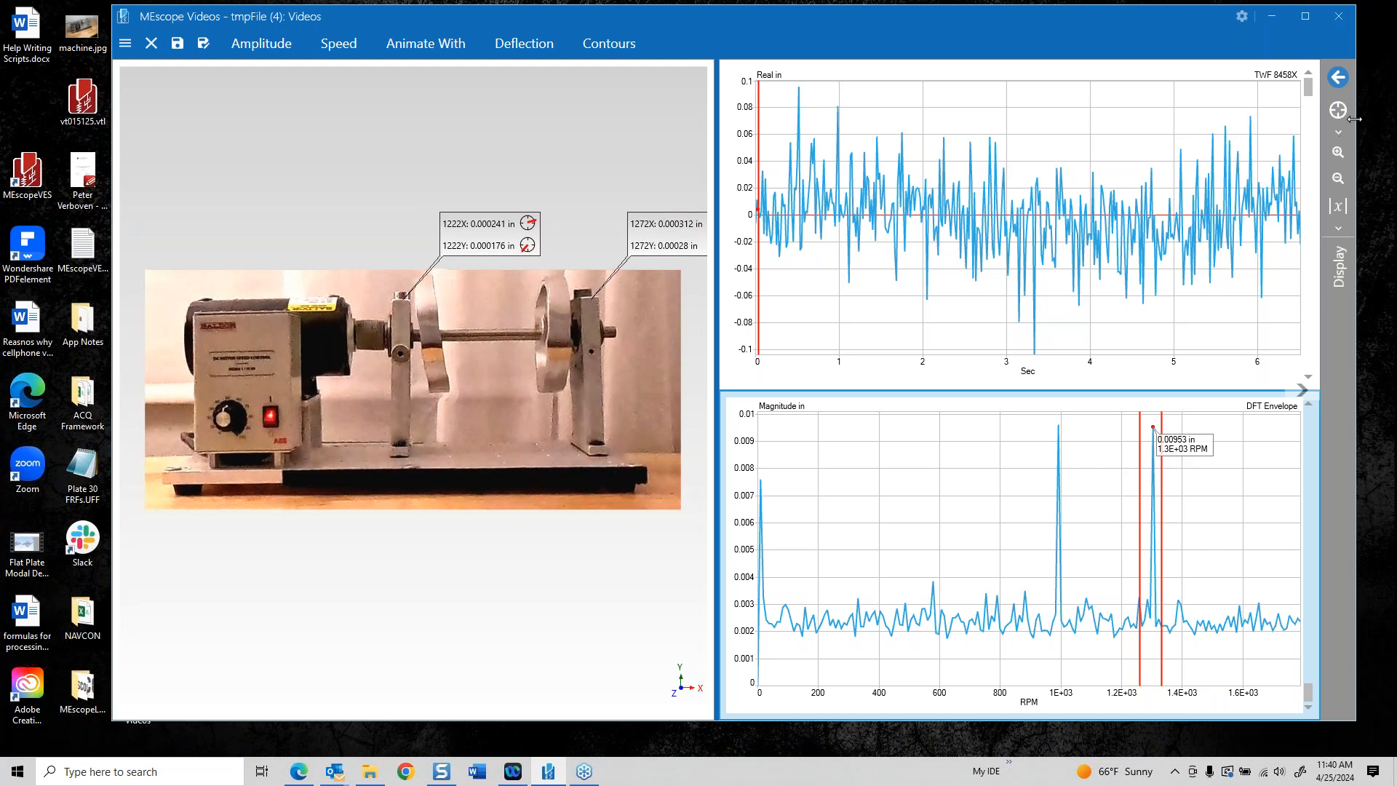
{"action": "left_click", "coordinate": [1339, 79]}
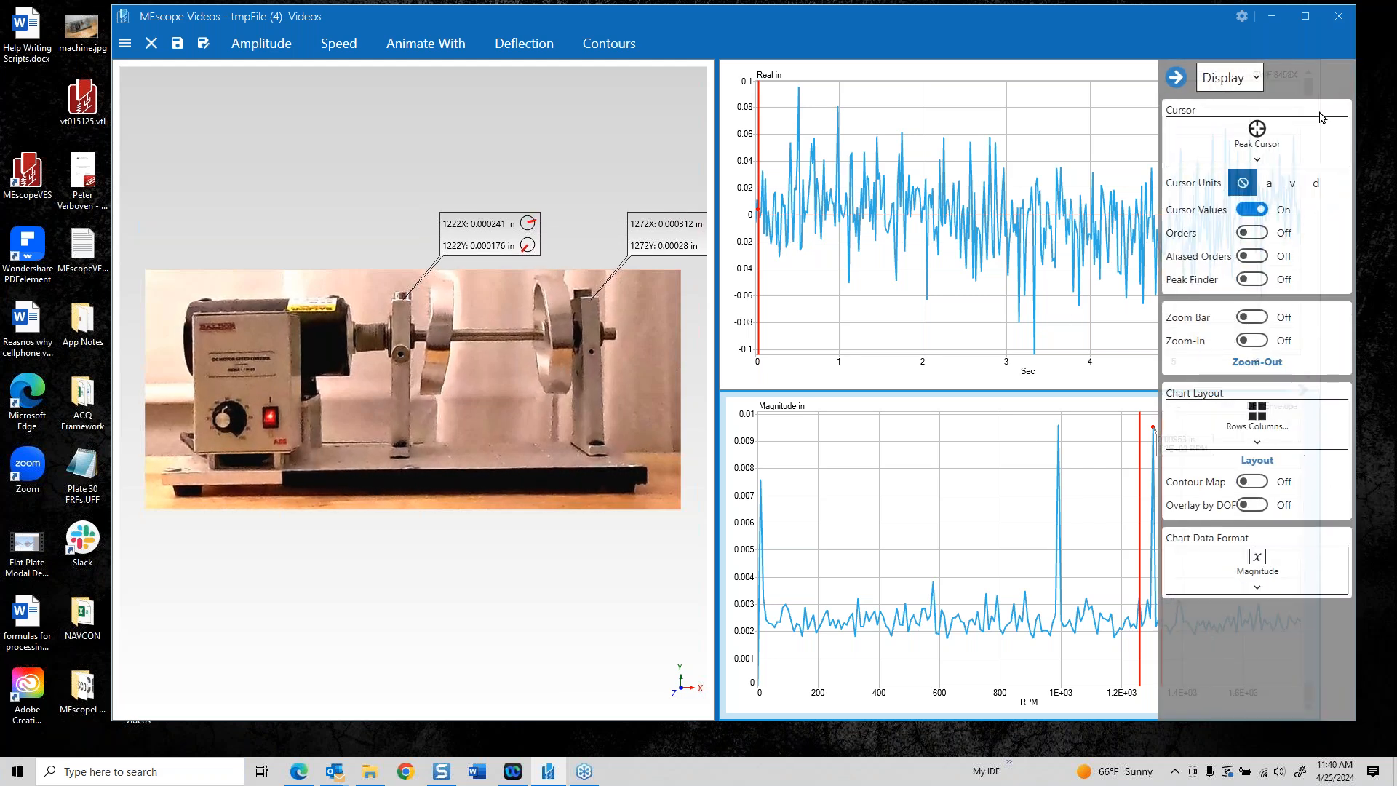
{"action": "left_click", "coordinate": [1292, 183]}
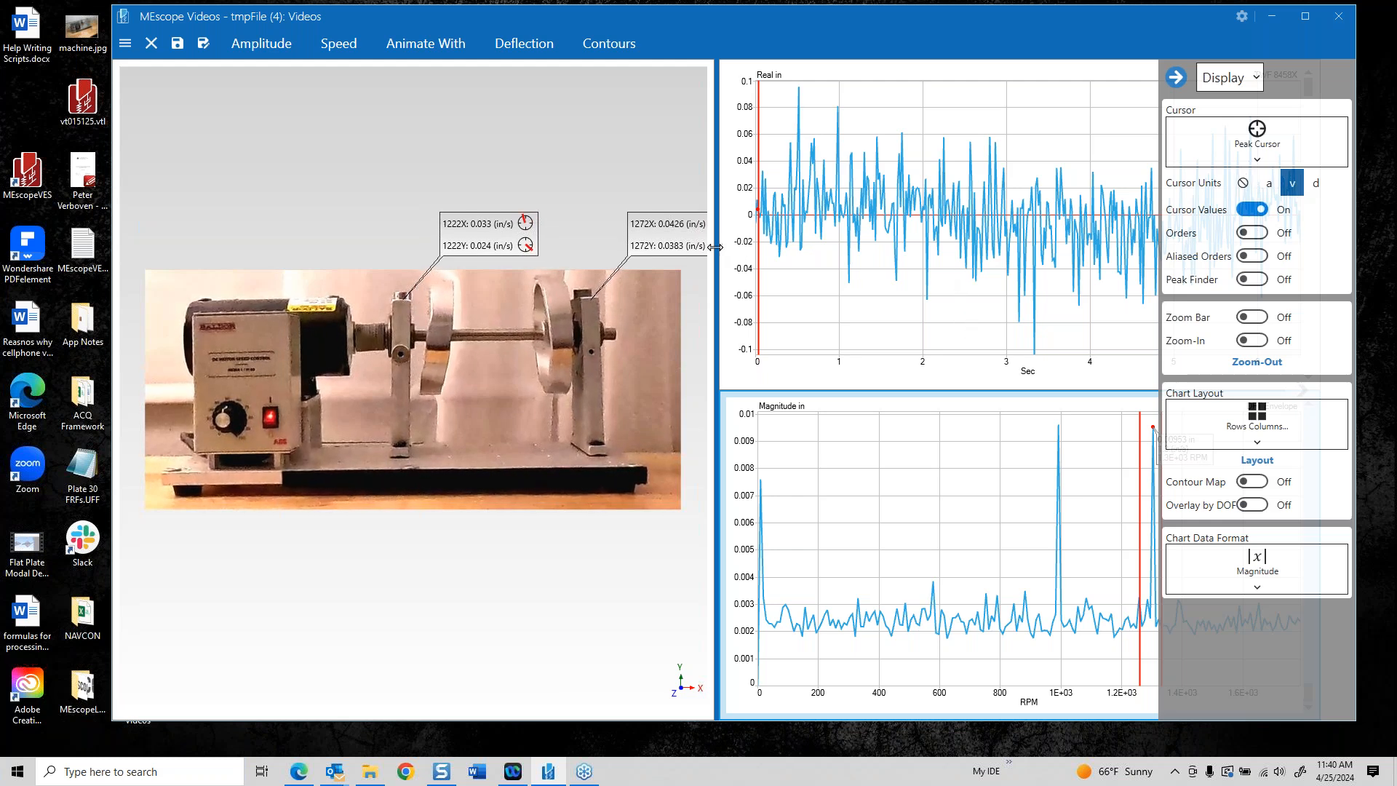
{"action": "left_click_drag", "start_coordinate": [715, 247], "coordinate": [873, 251]}
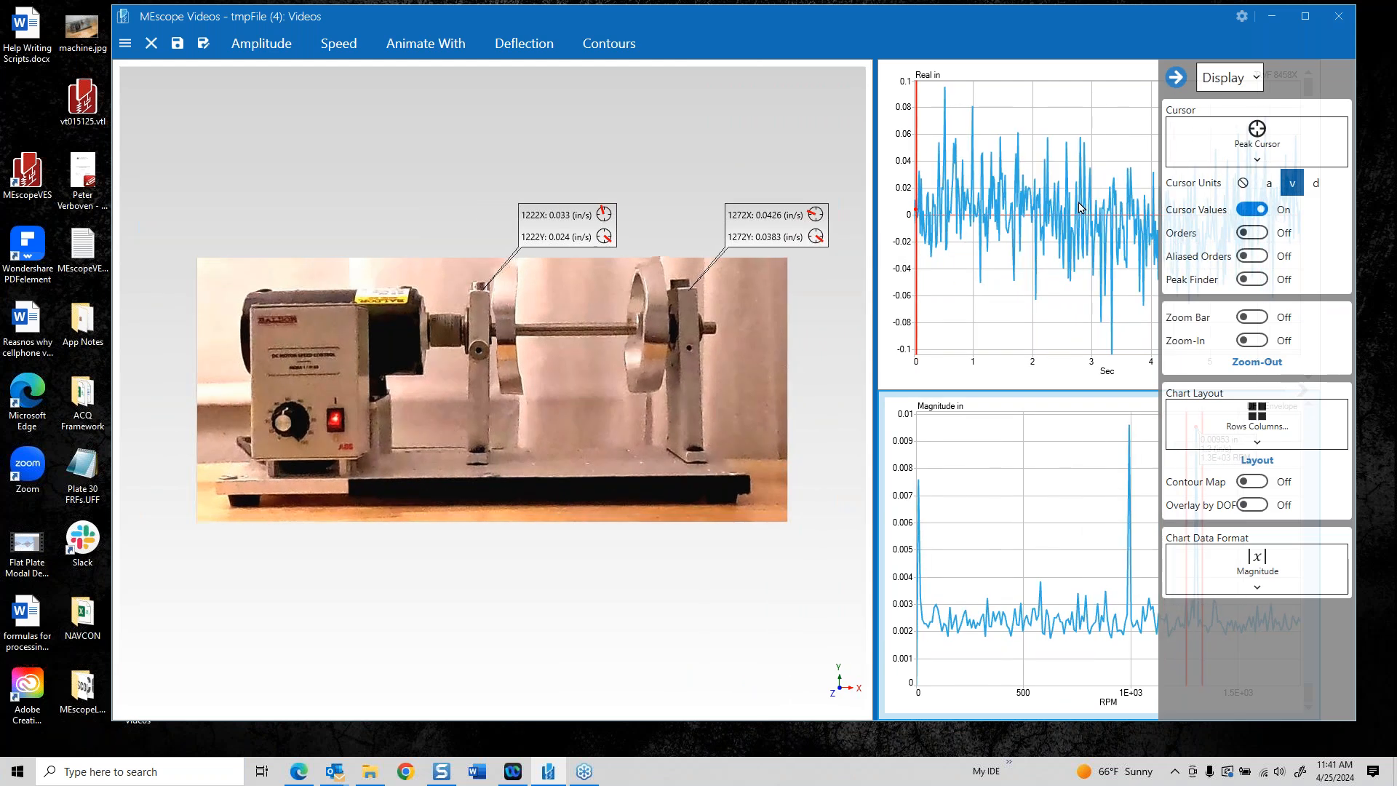
{"action": "left_click", "coordinate": [1186, 77]}
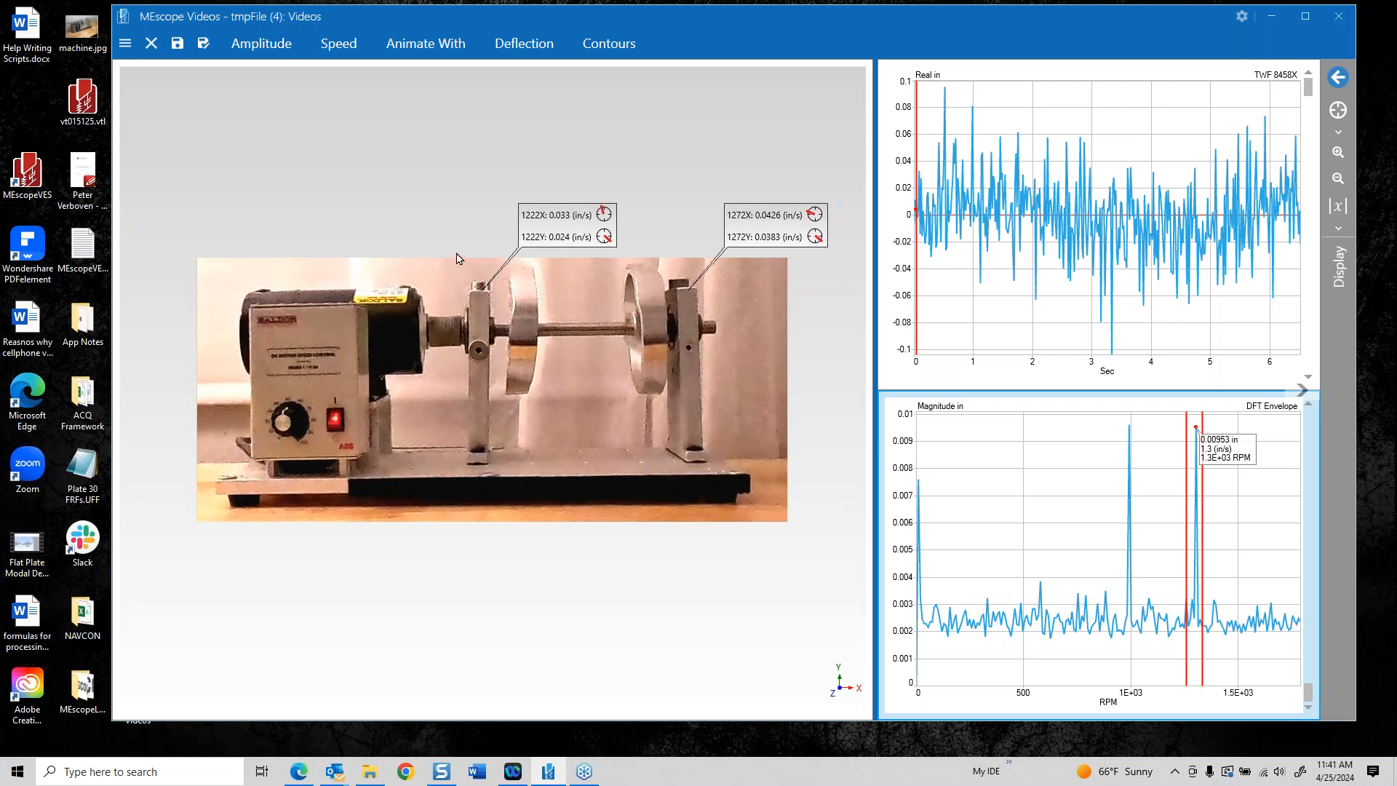
Close the tmpFile (4) result set and return to the start page
{"action": "left_click", "coordinate": [150, 43]}
{"action": "left_click", "coordinate": [945, 422]}
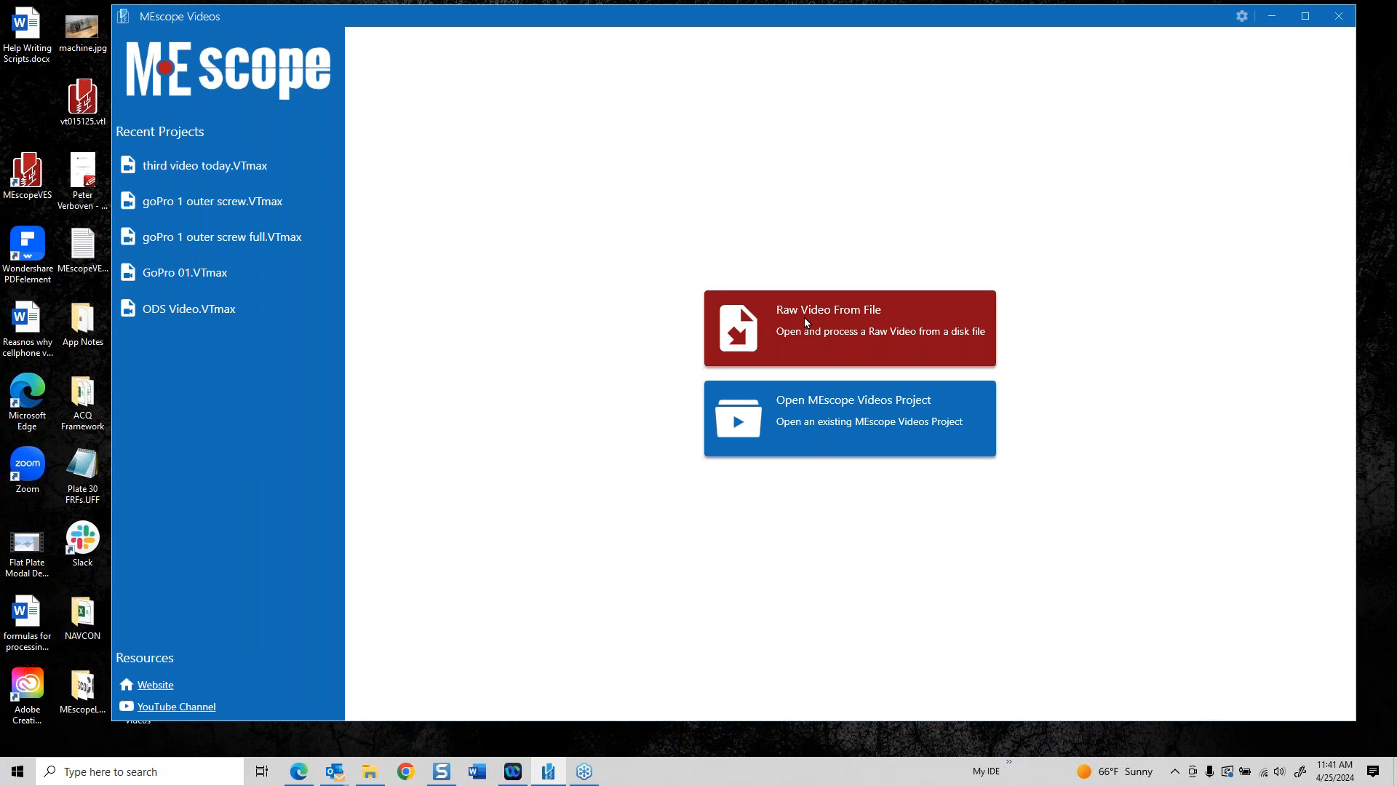
Start a new raw video project and load the video file 1080-60-3 screws.MP4
{"action": "left_click", "coordinate": [783, 306]}
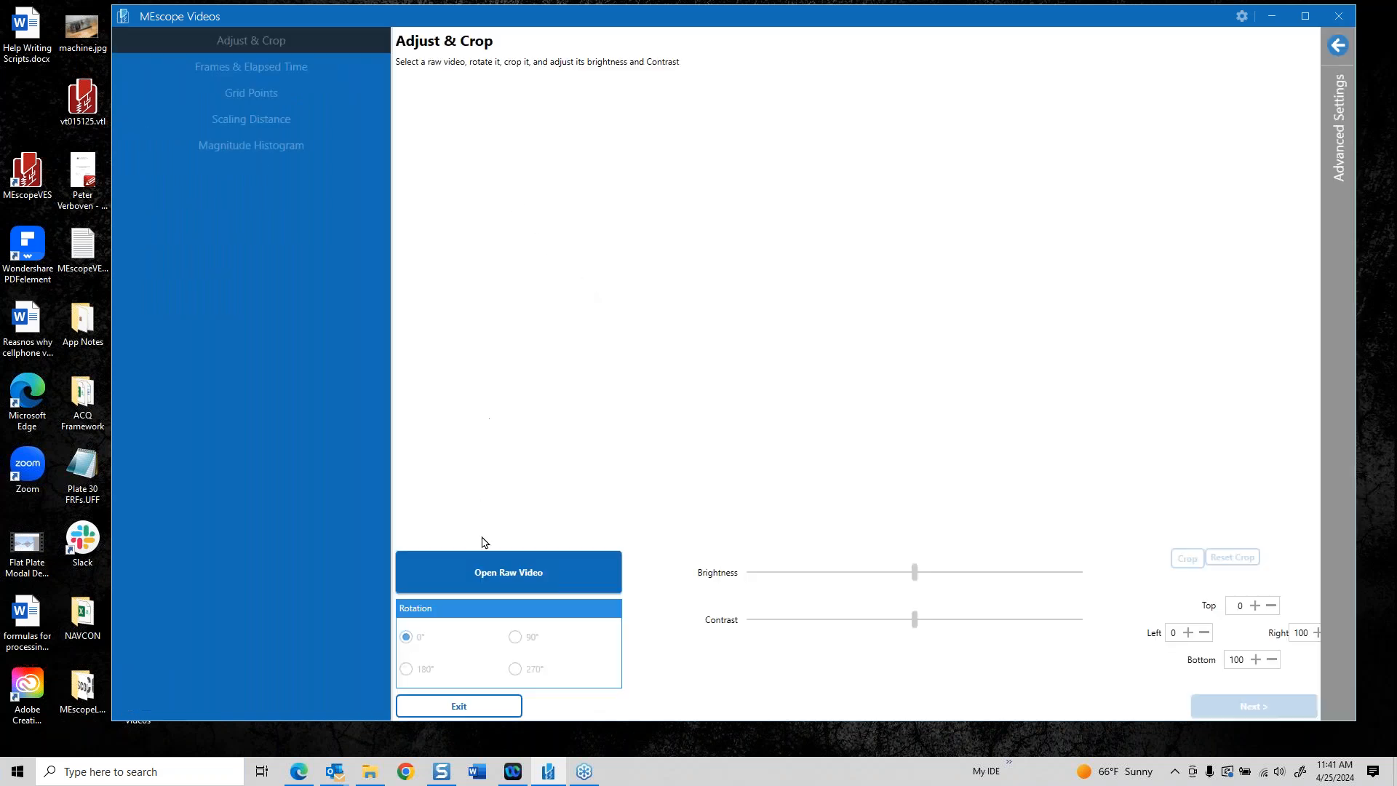
{"action": "left_click", "coordinate": [492, 571]}
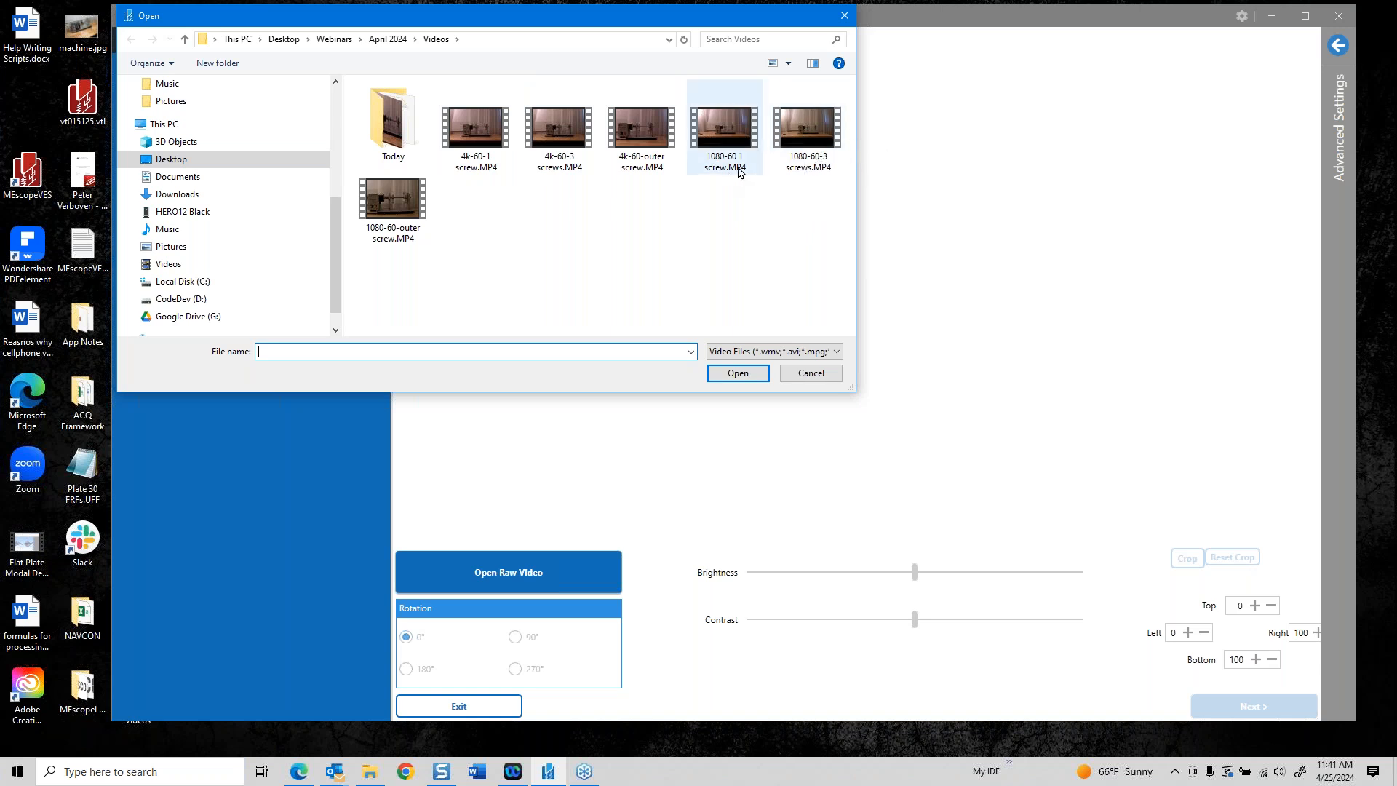
{"action": "left_click", "coordinate": [801, 124]}
{"action": "double_click", "coordinate": [801, 124]}
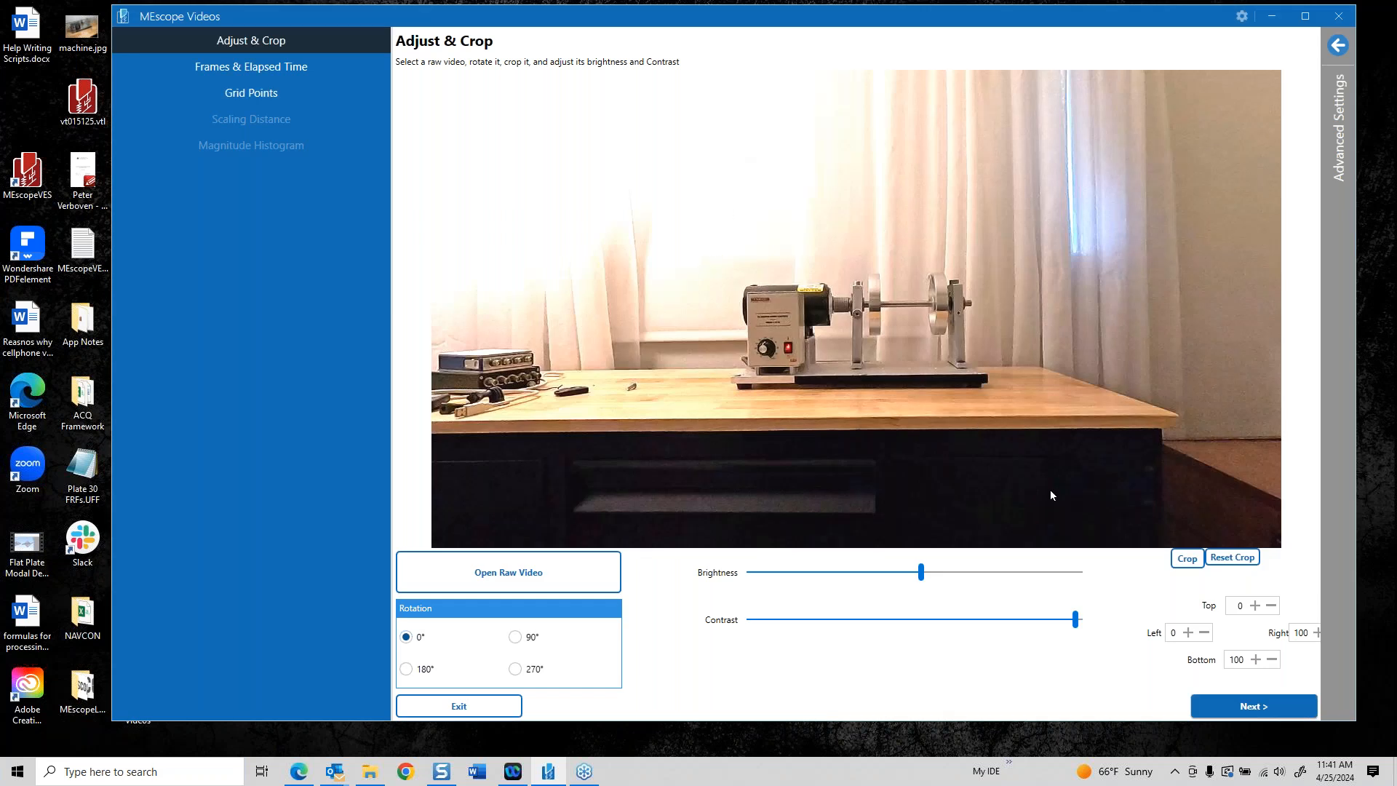
Crop the video tightly around the rotating machine, with top 45, left 34, right 68 and bottom 73, and accept it
{"action": "left_click", "coordinate": [1181, 558]}
{"action": "left_click_drag", "start_coordinate": [720, 270], "coordinate": [1007, 402]}
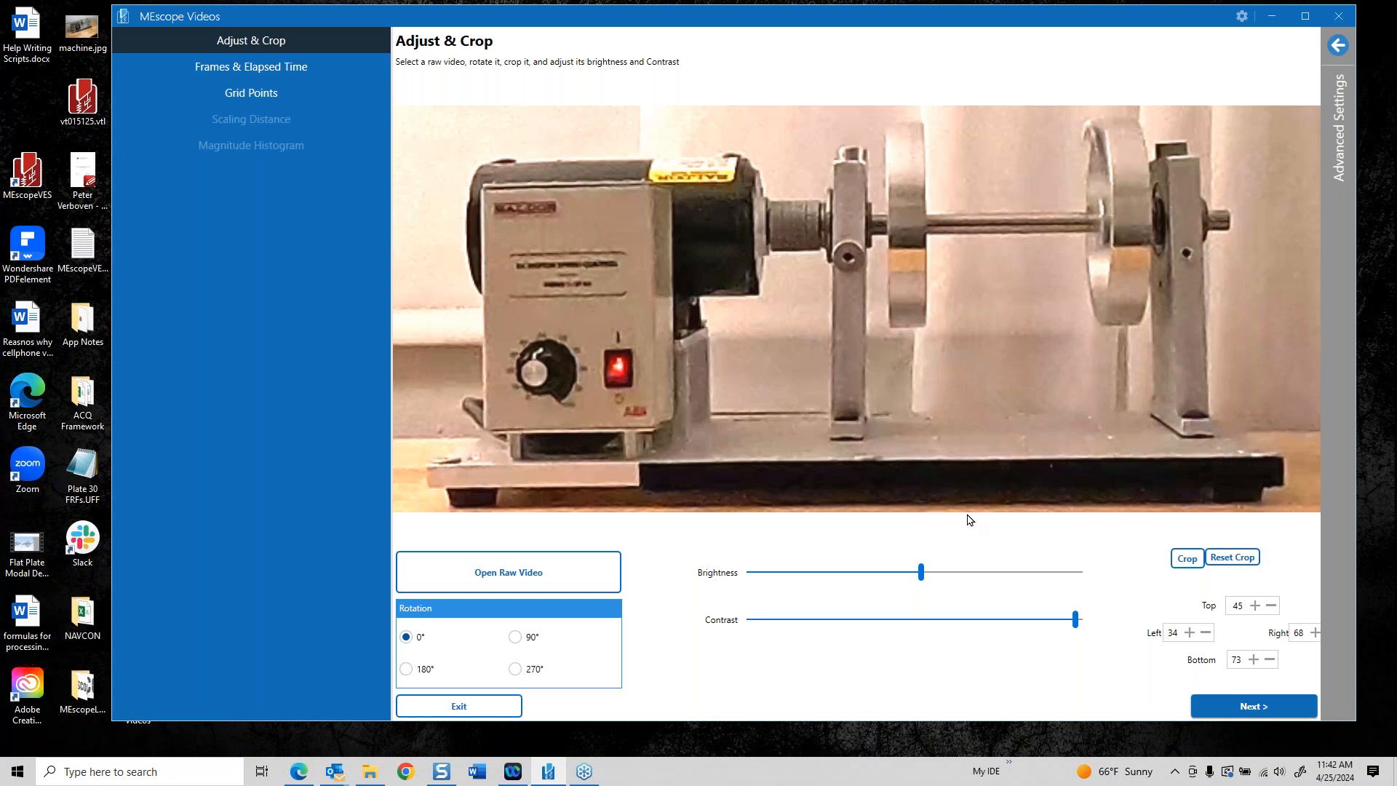
{"action": "left_click", "coordinate": [1238, 712]}
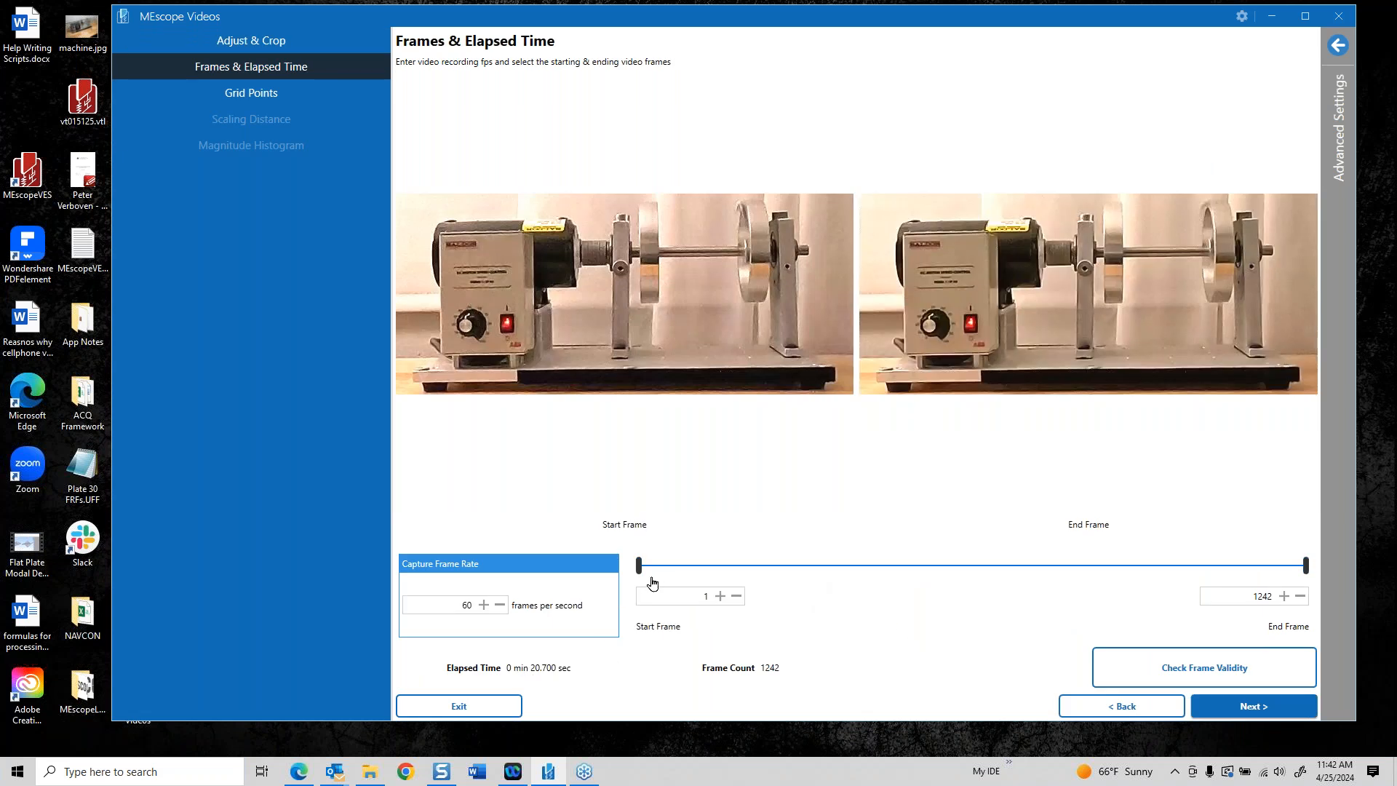
Limit the video to frames 142 through 1061 and continue to the grid points
{"action": "left_click_drag", "start_coordinate": [641, 567], "coordinate": [714, 566]}
{"action": "left_click_drag", "start_coordinate": [1307, 566], "coordinate": [1145, 555]}
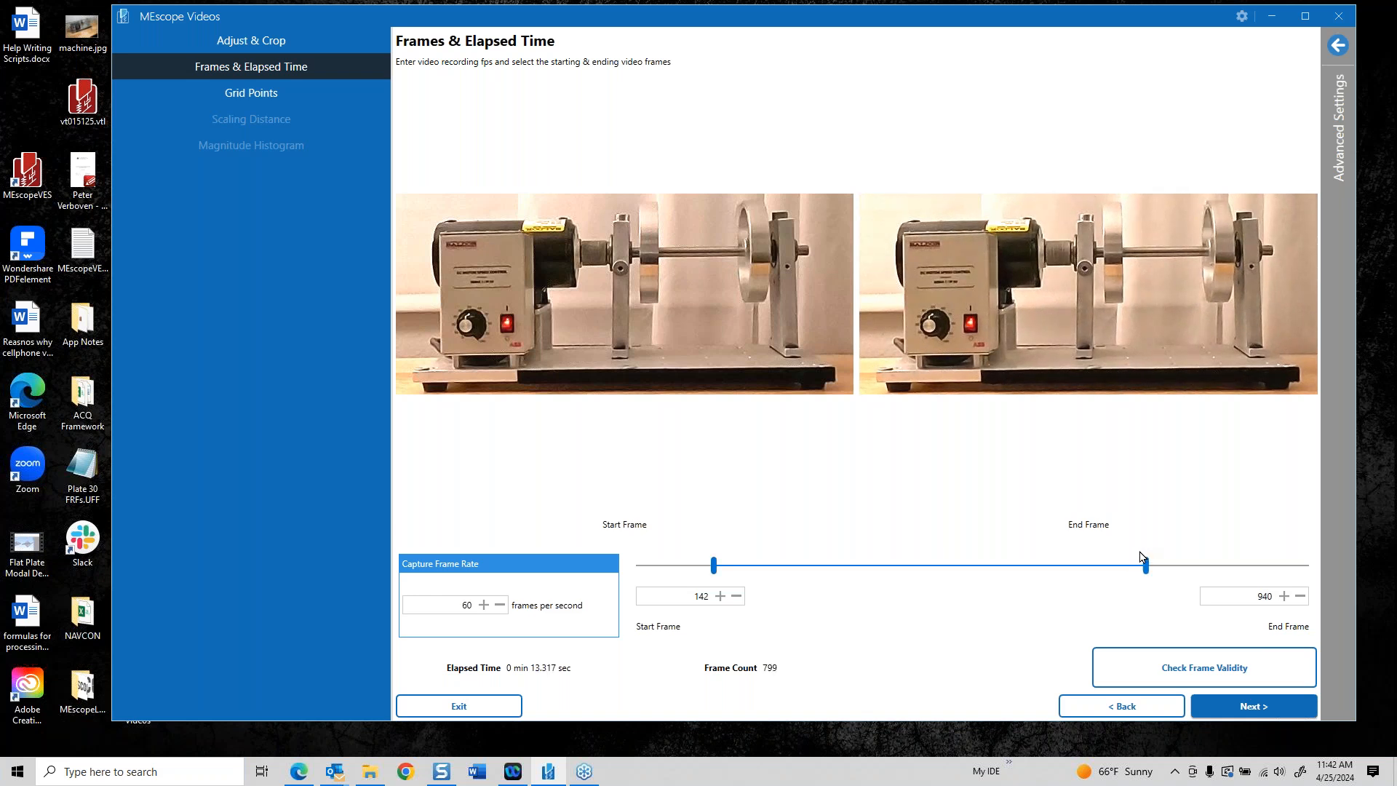
{"action": "left_click_drag", "start_coordinate": [1146, 566], "coordinate": [1182, 566]}
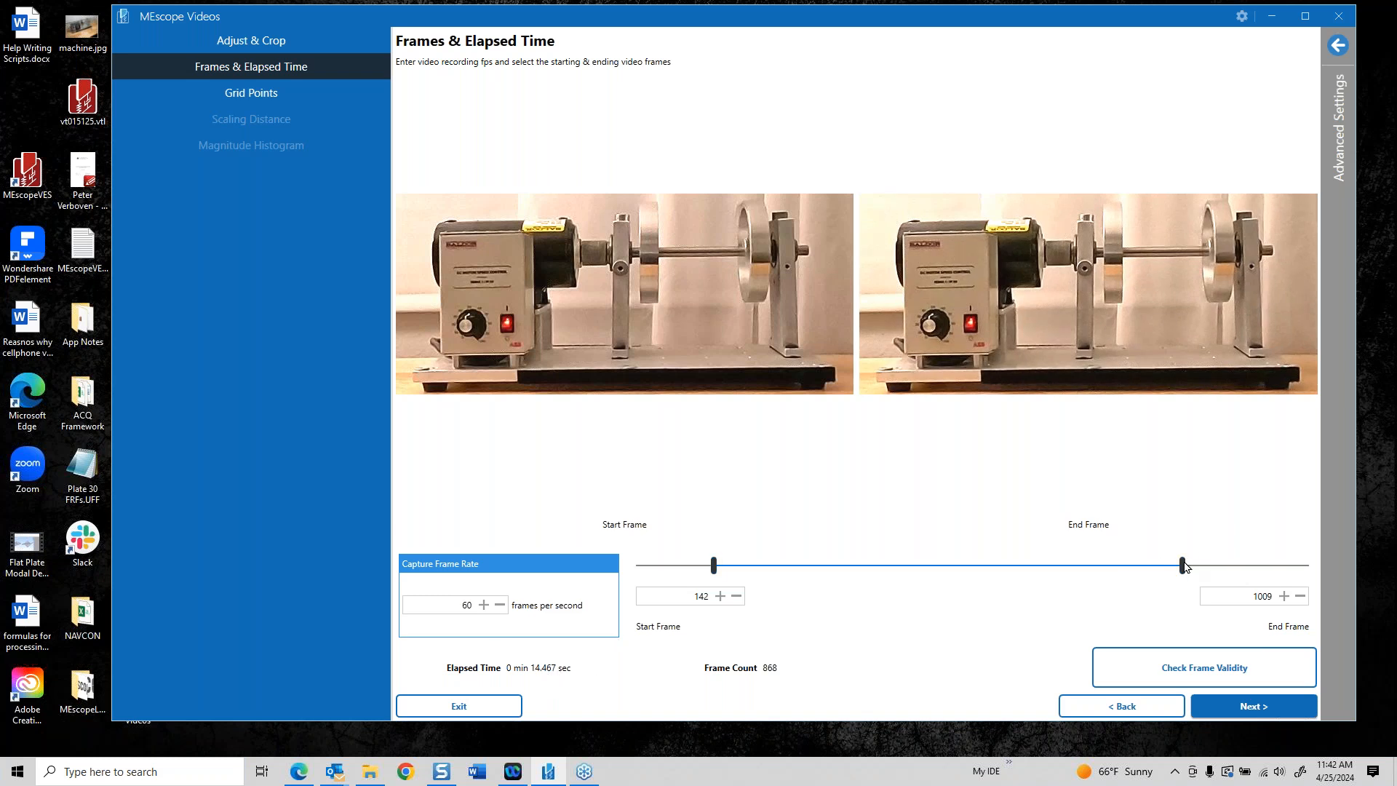
{"action": "left_click_drag", "start_coordinate": [1183, 565], "coordinate": [1210, 565]}
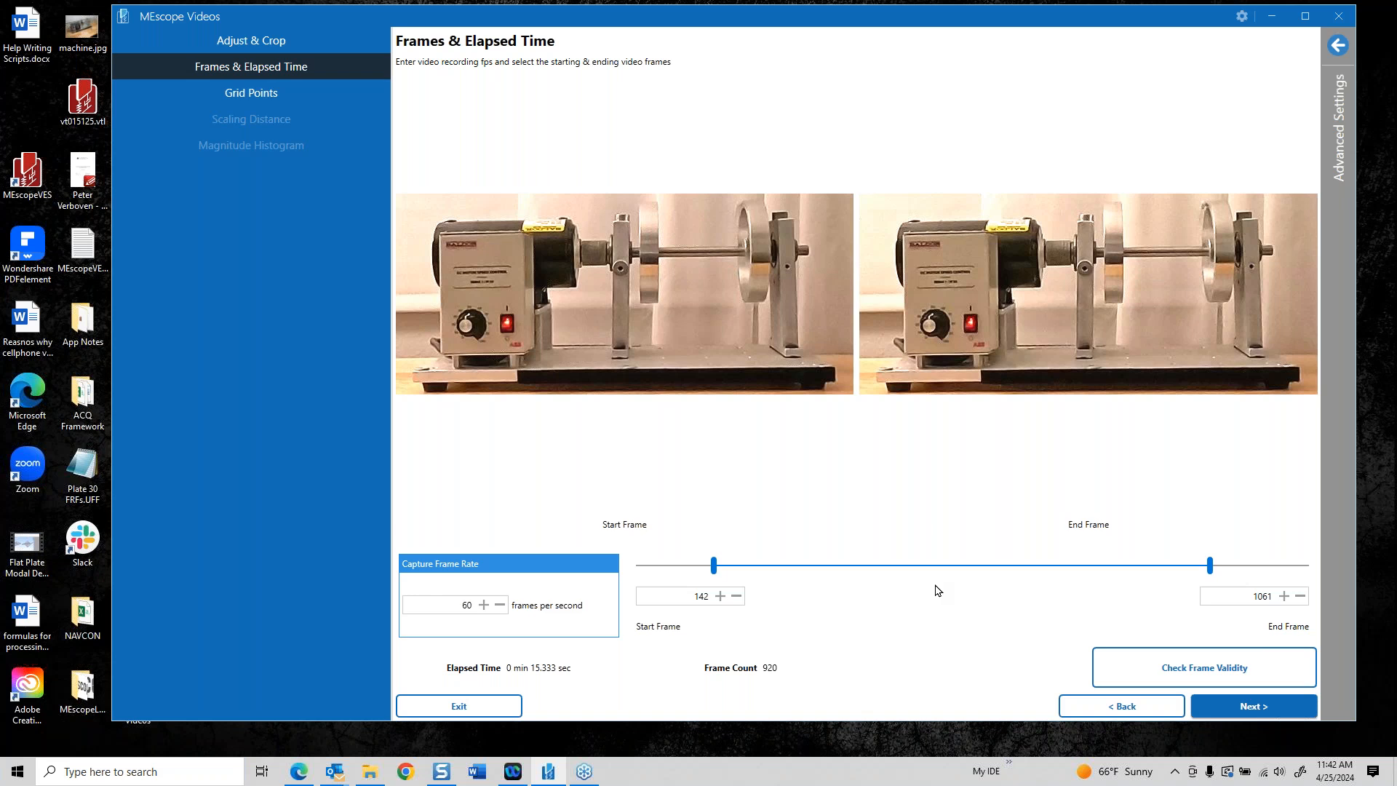
{"action": "left_click", "coordinate": [1261, 710]}
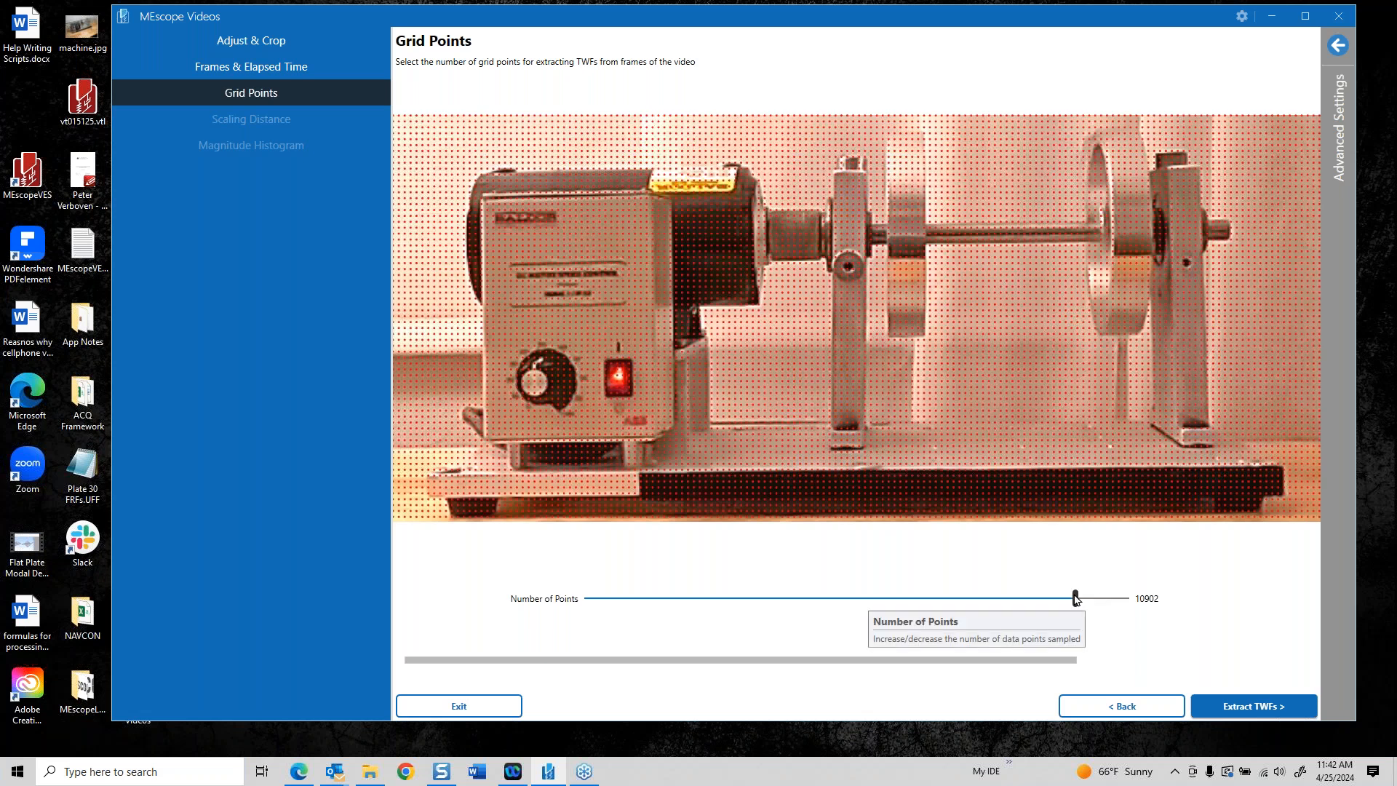
Reduce the number of grid points to slightly above 2765 and extract the TWFs
{"action": "left_click", "coordinate": [862, 598]}
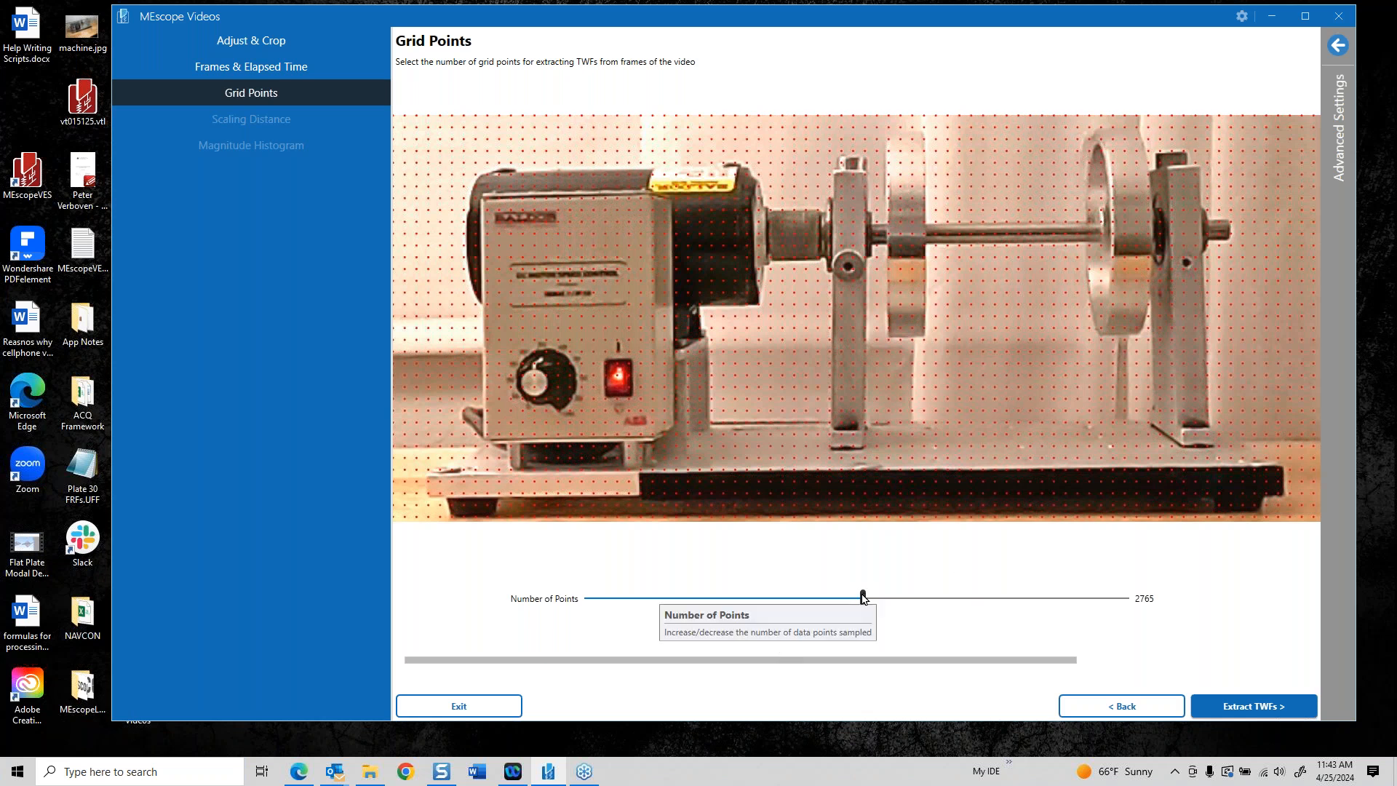
{"action": "left_click_drag", "start_coordinate": [864, 598], "coordinate": [882, 598]}
{"action": "left_click", "coordinate": [1242, 711]}
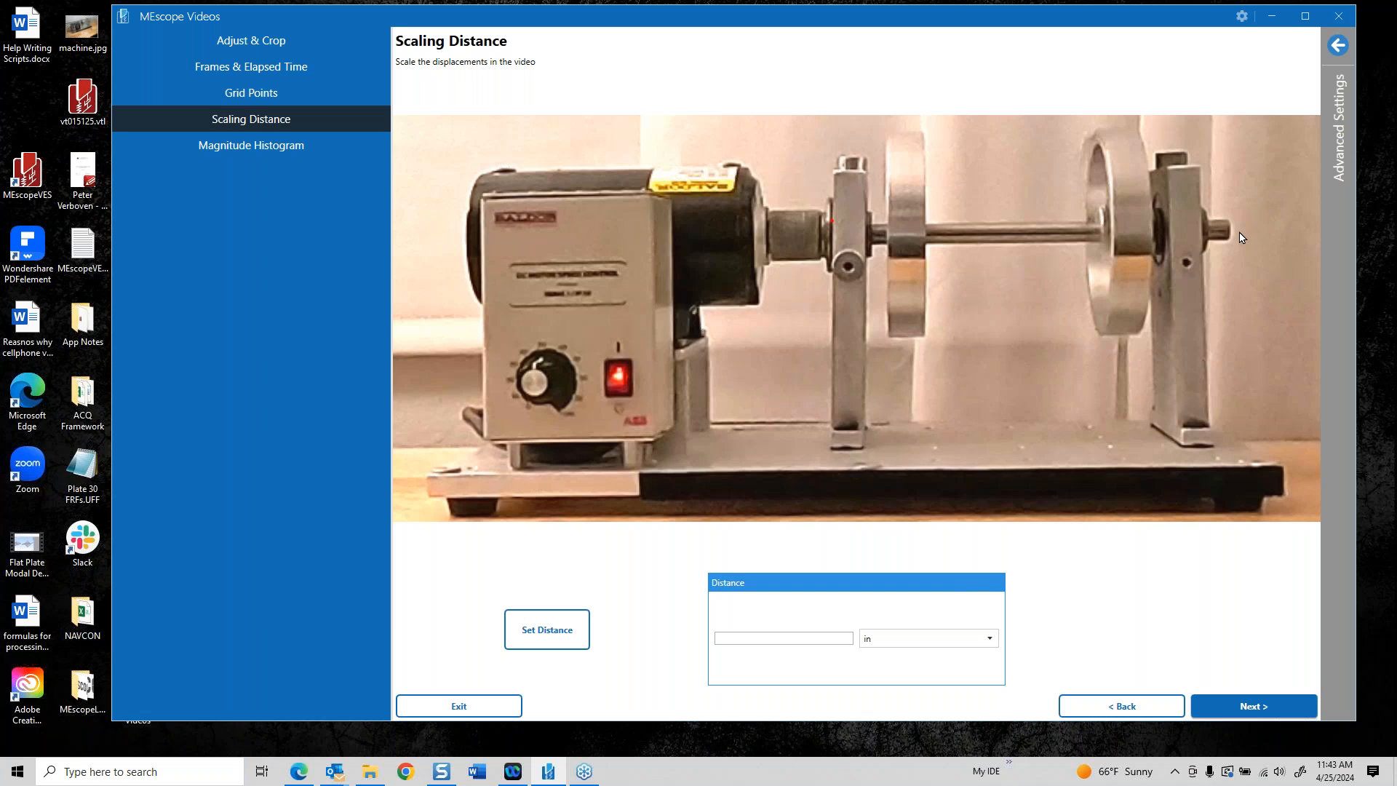
Scale displacements with an 8.625 in distance across the two bearing supports, and raise the histogram's first bin to drop low-motion points before finishing
{"action": "left_click", "coordinate": [1199, 217]}
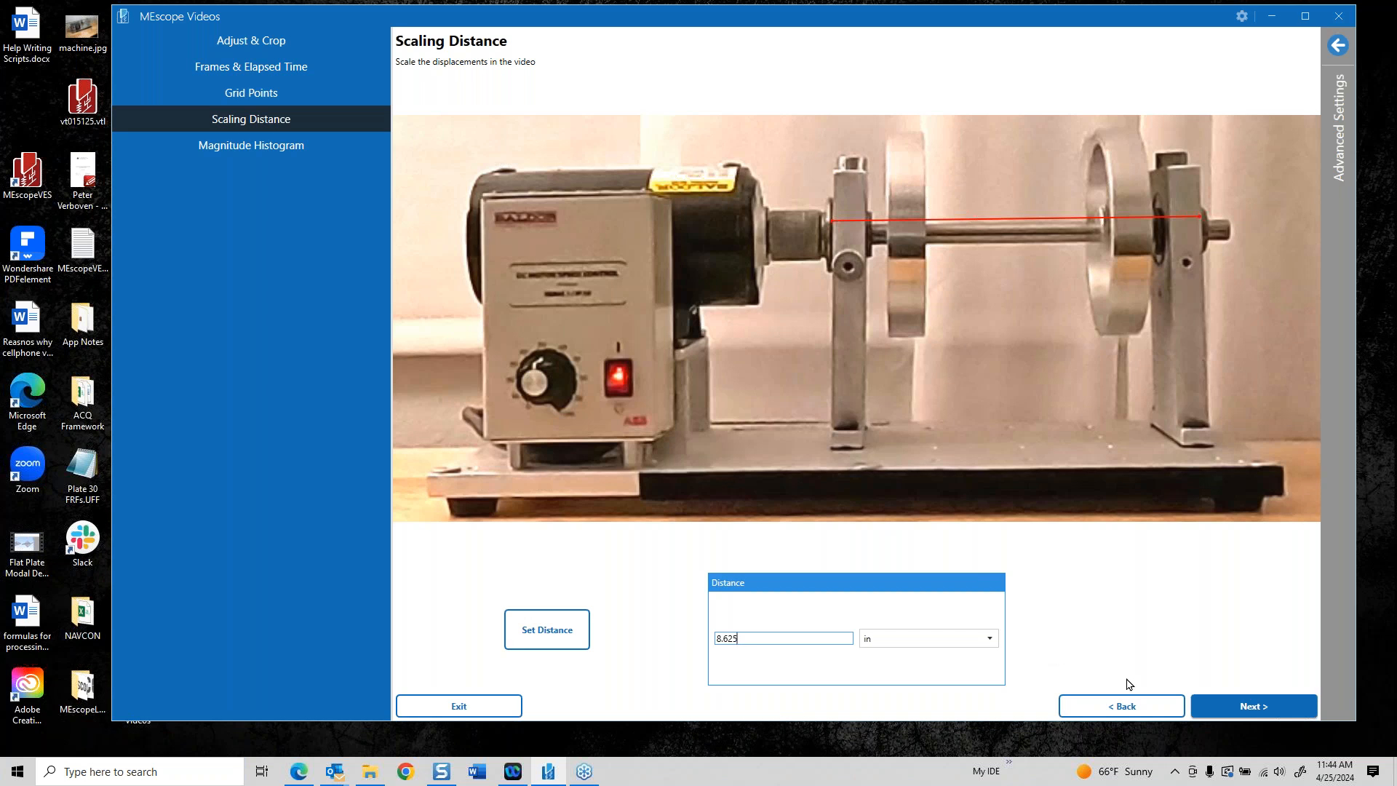
{"action": "left_click", "coordinate": [1269, 715]}
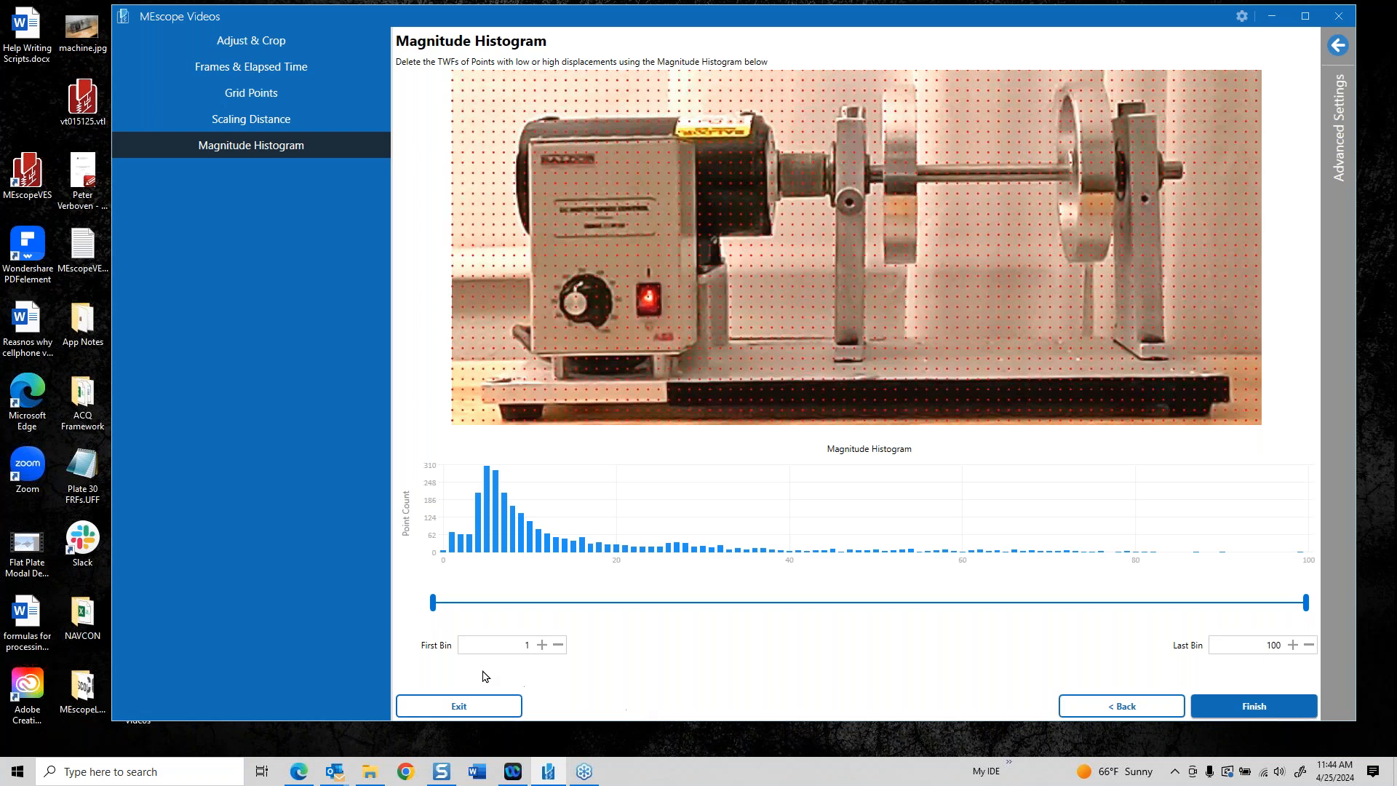
{"action": "left_click", "coordinate": [542, 645]}
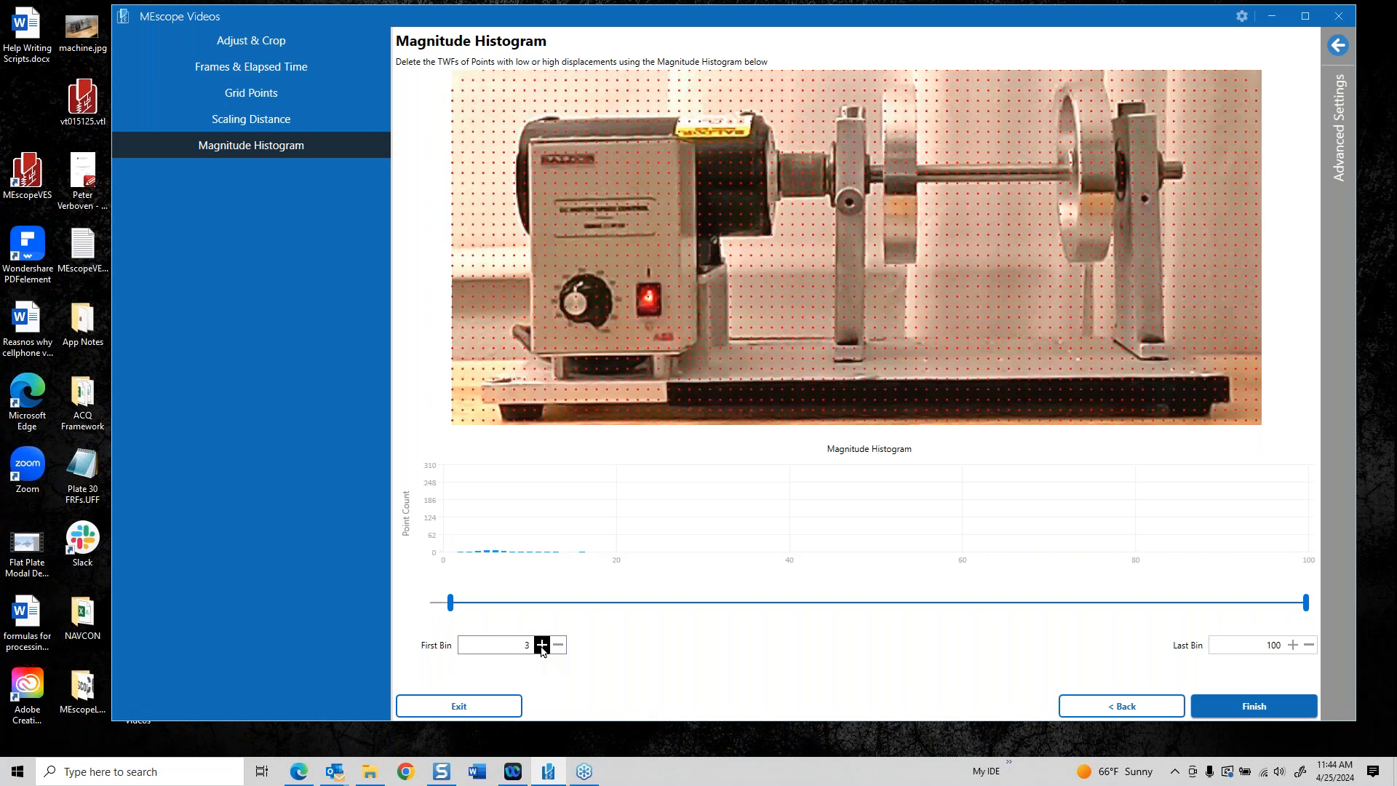
{"action": "left_click", "coordinate": [542, 646]}
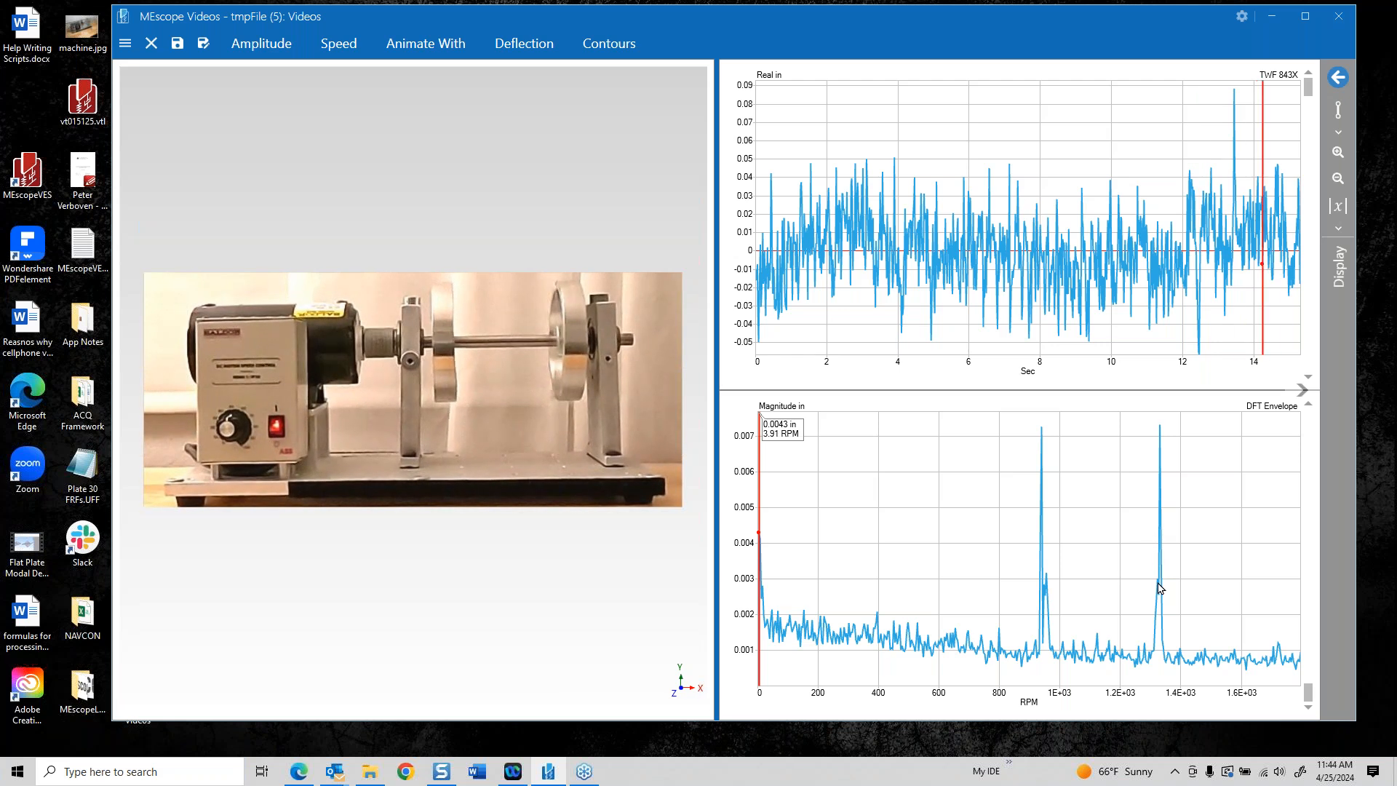
Switch the chart cursor to Peak Cursor and bracket the 939 RPM peak in the DFT envelope
{"action": "left_click", "coordinate": [1156, 539]}
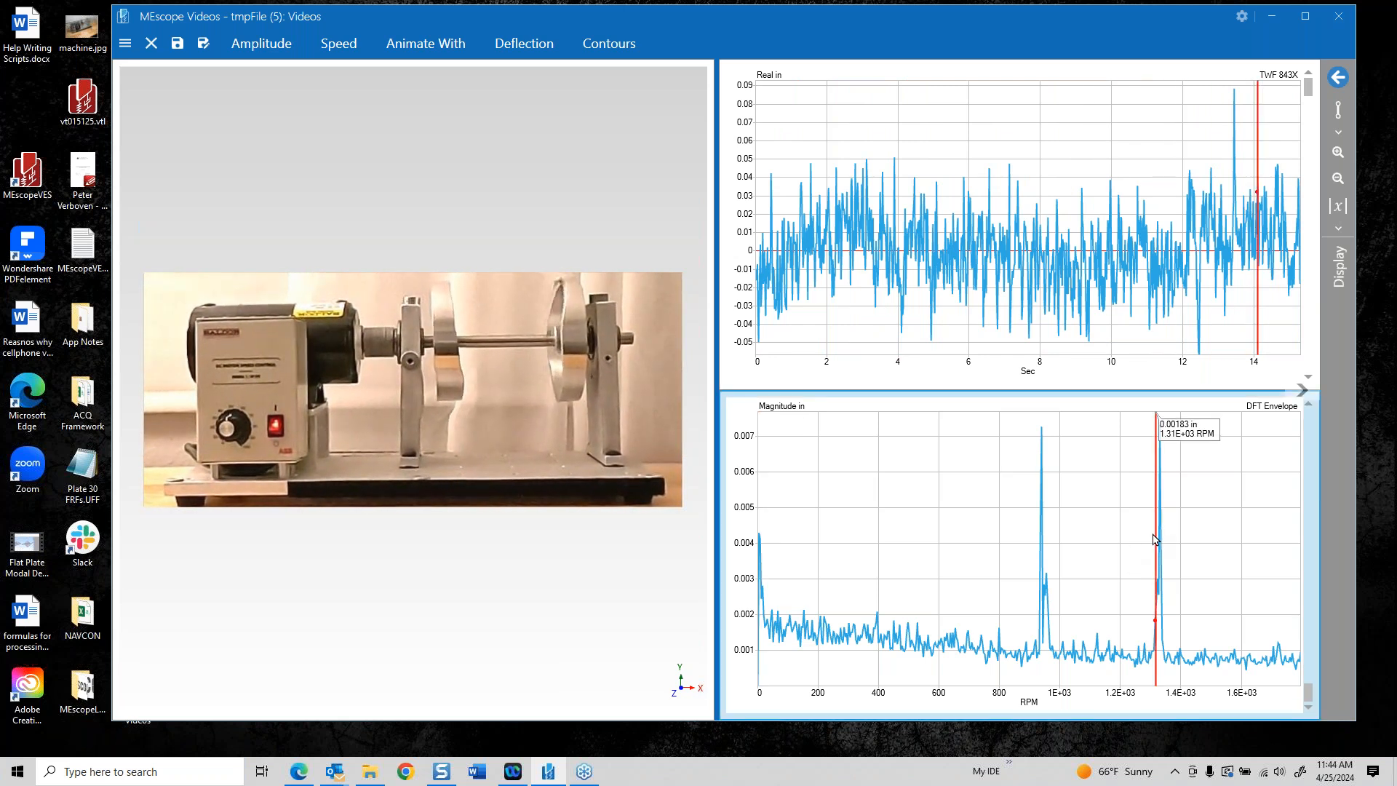
{"action": "left_click", "coordinate": [1341, 77]}
{"action": "left_click", "coordinate": [1281, 139]}
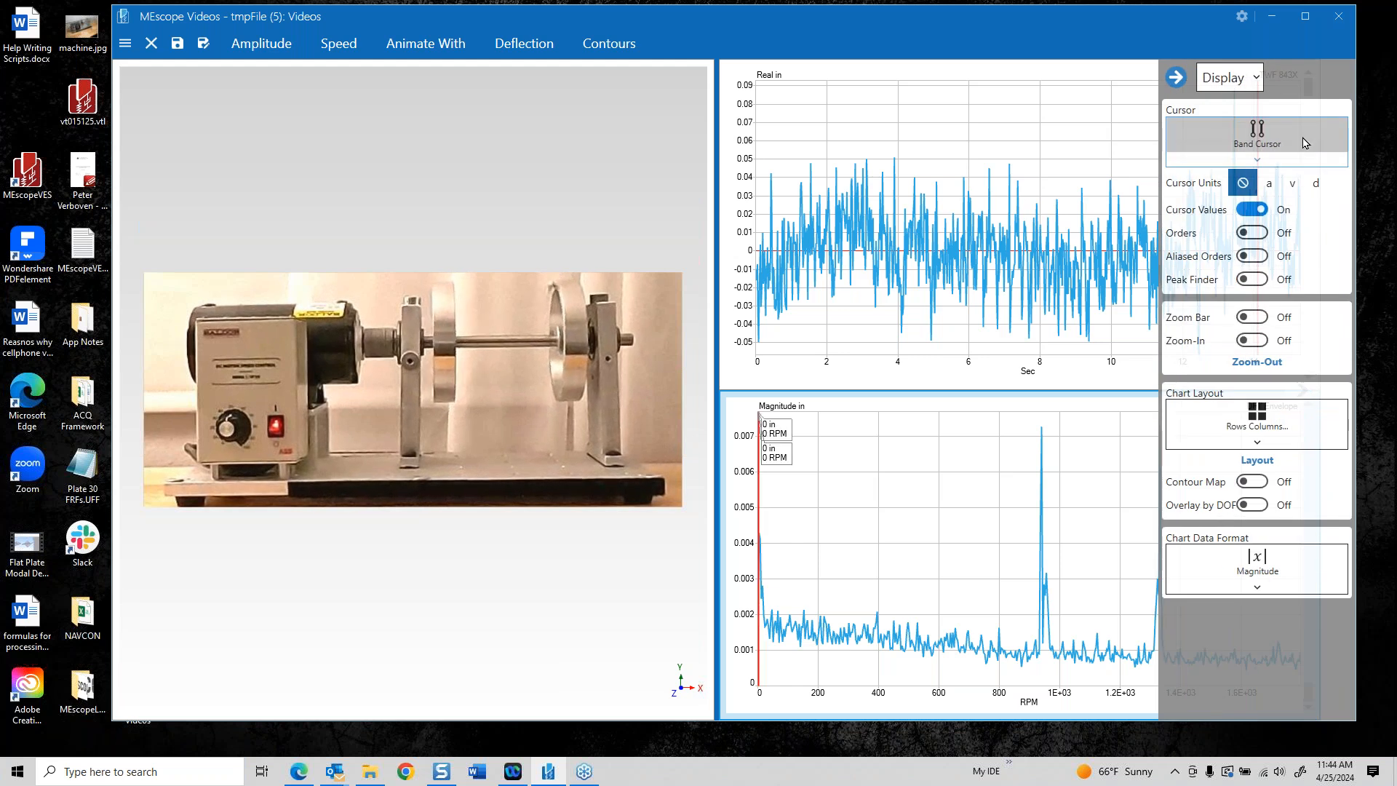
{"action": "left_click_drag", "start_coordinate": [760, 533], "coordinate": [1038, 545]}
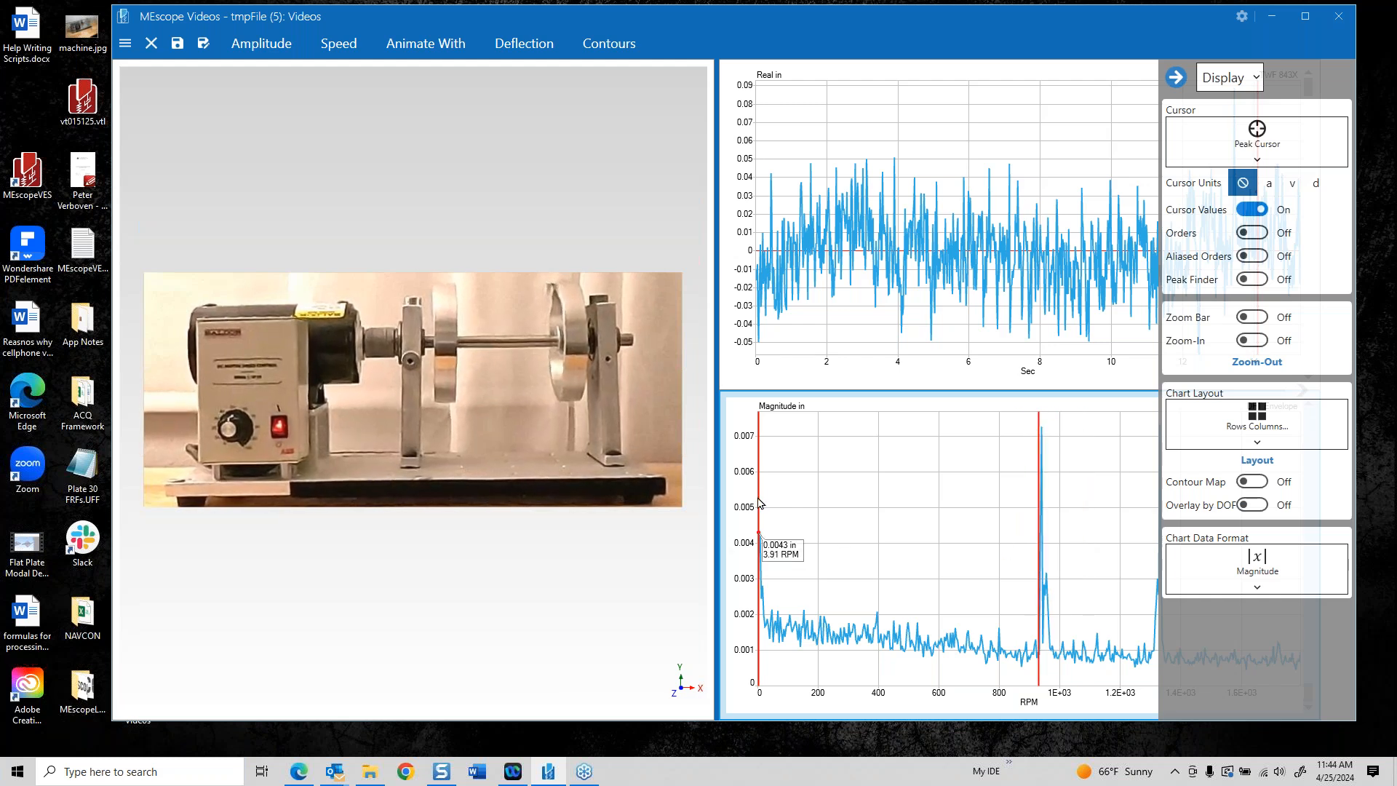
{"action": "left_click_drag", "start_coordinate": [760, 501], "coordinate": [1049, 515]}
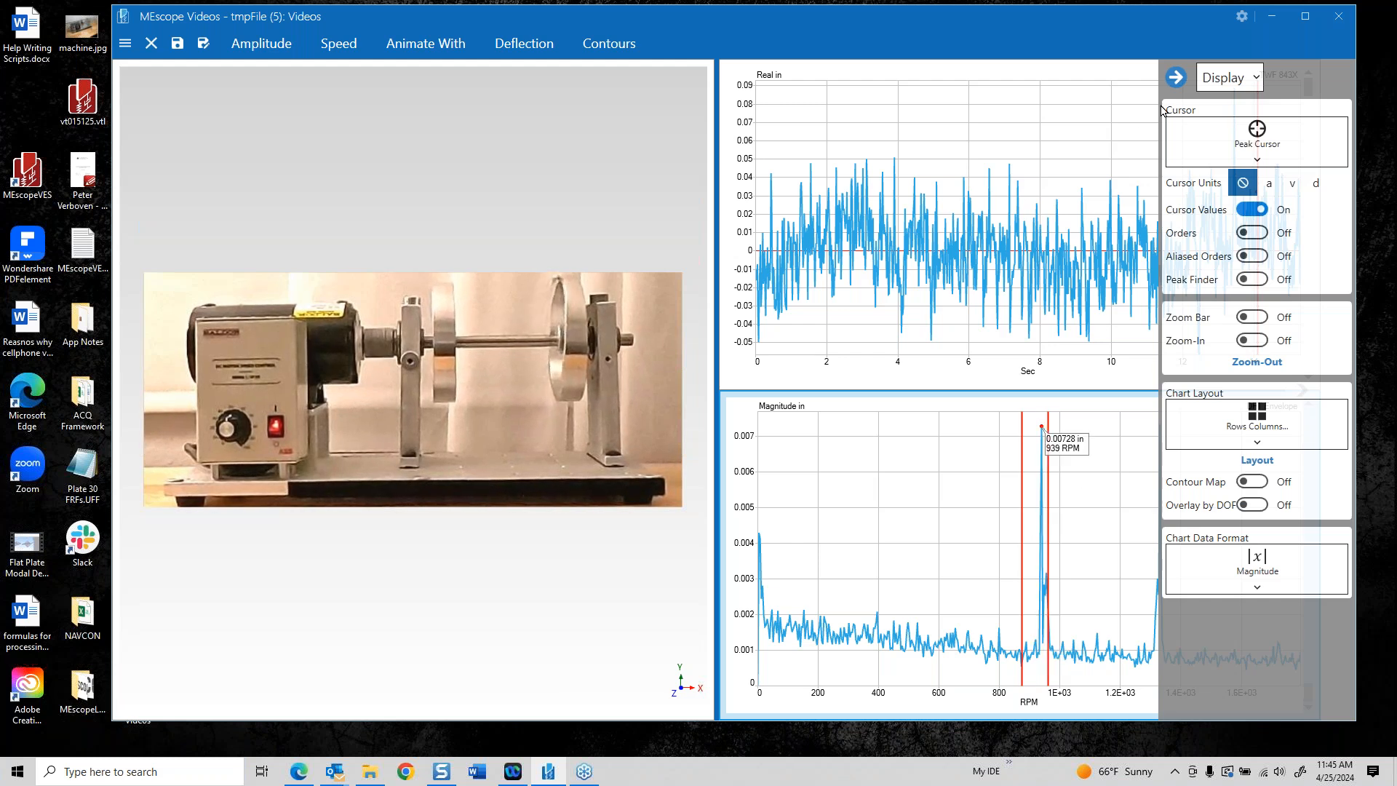
Turn on Aliased Orders and compare the 939 RPM and 1.33E+03 RPM peaks with the cursor, ending on the 1.33E+03 RPM peak
{"action": "left_click", "coordinate": [1237, 256]}
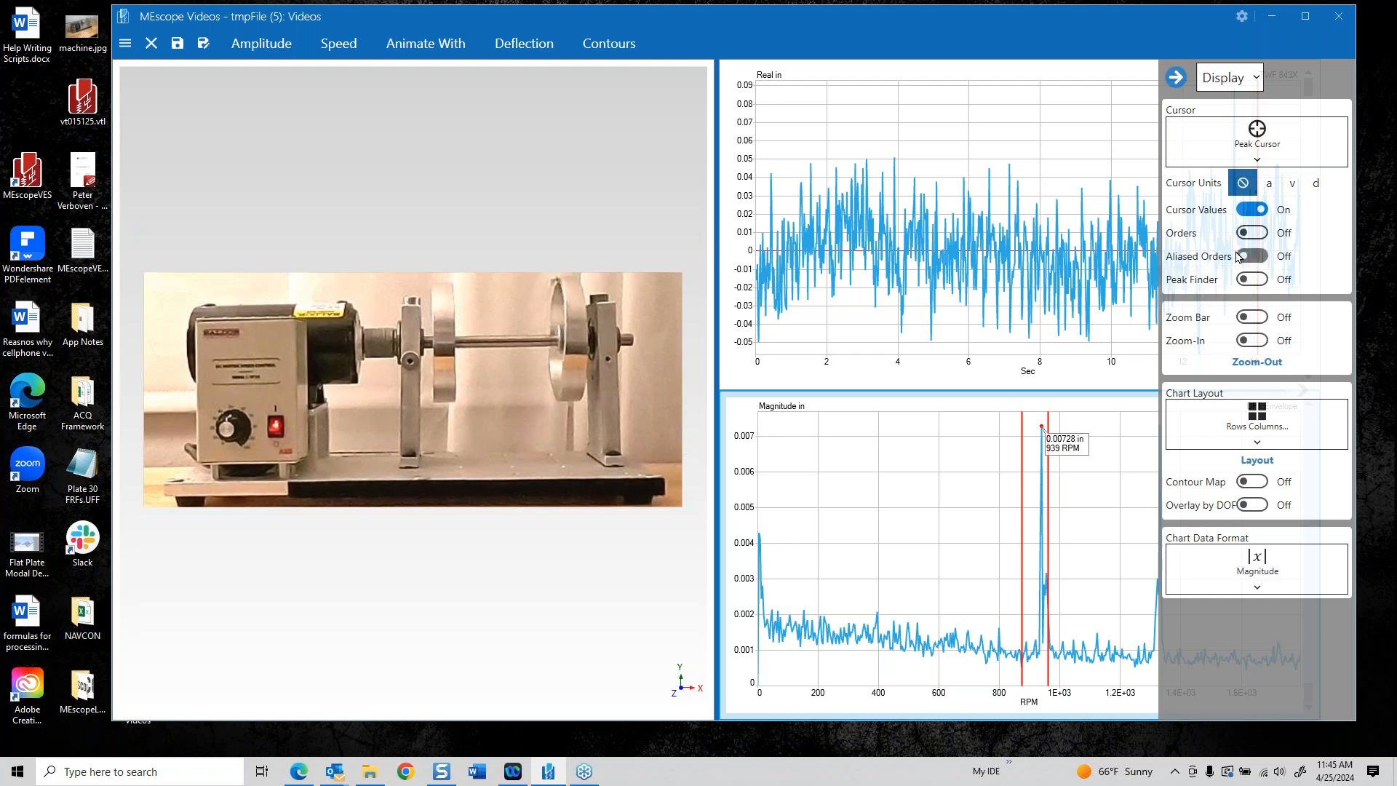
{"action": "left_click", "coordinate": [1169, 79]}
{"action": "left_click_drag", "start_coordinate": [1037, 538], "coordinate": [1163, 534]}
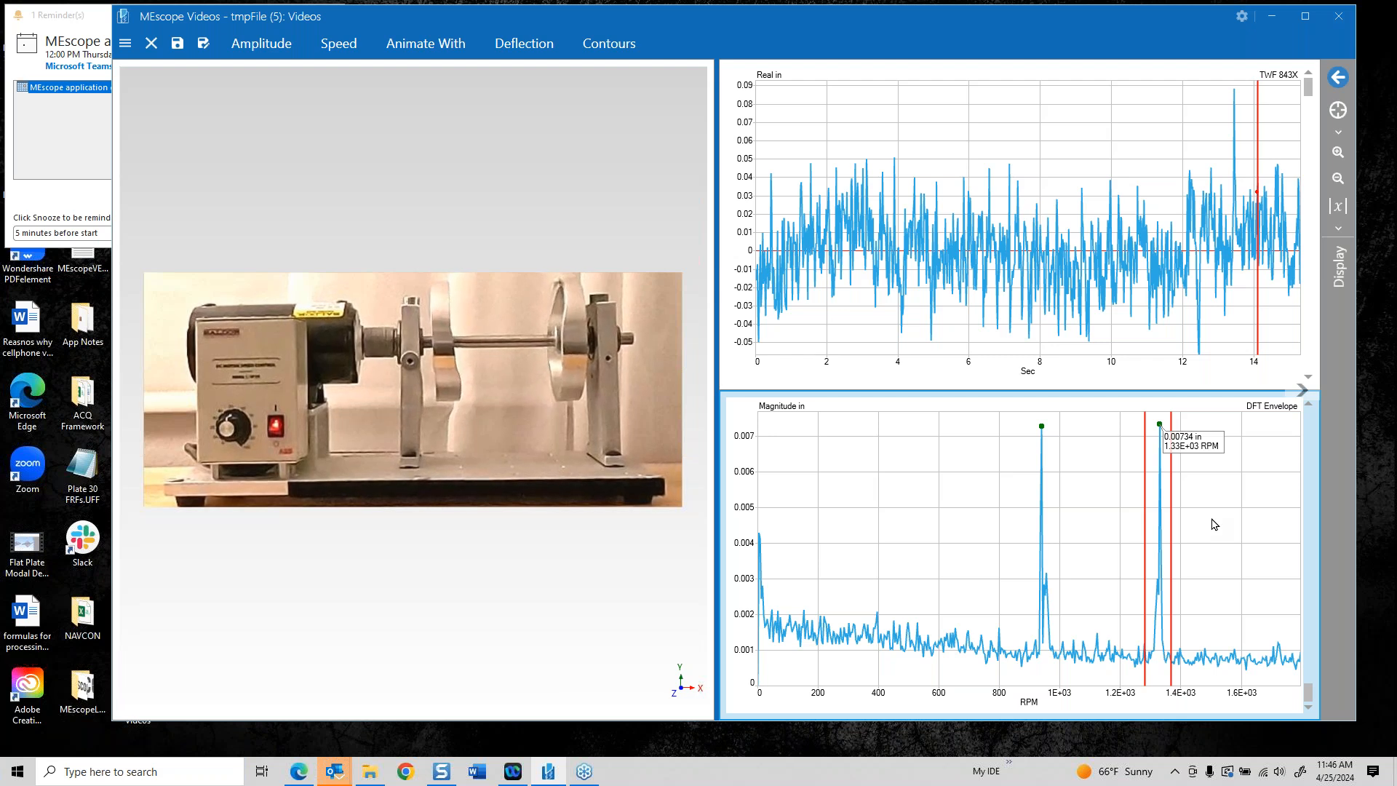
{"action": "left_click_drag", "start_coordinate": [1135, 496], "coordinate": [1043, 523]}
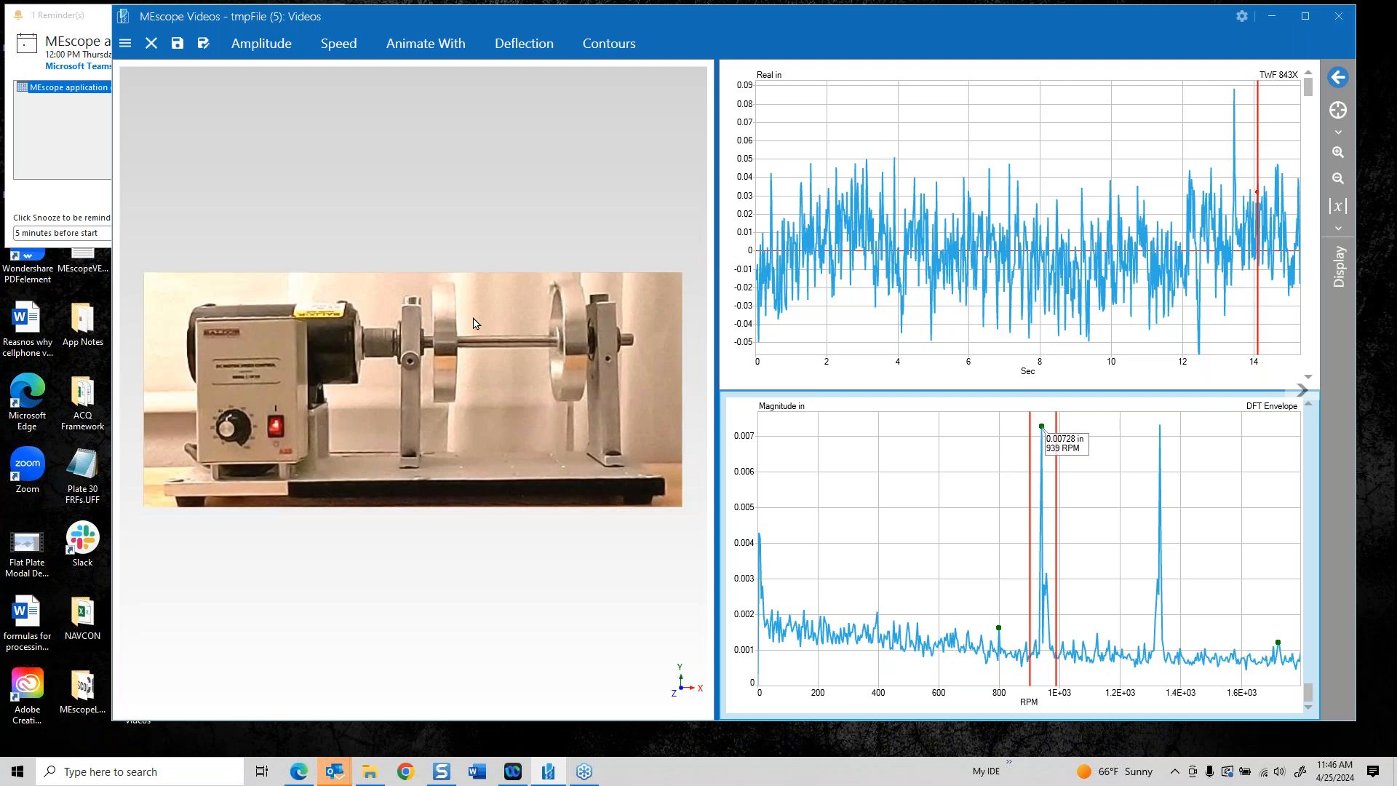
{"action": "left_click_drag", "start_coordinate": [1043, 472], "coordinate": [1152, 473]}
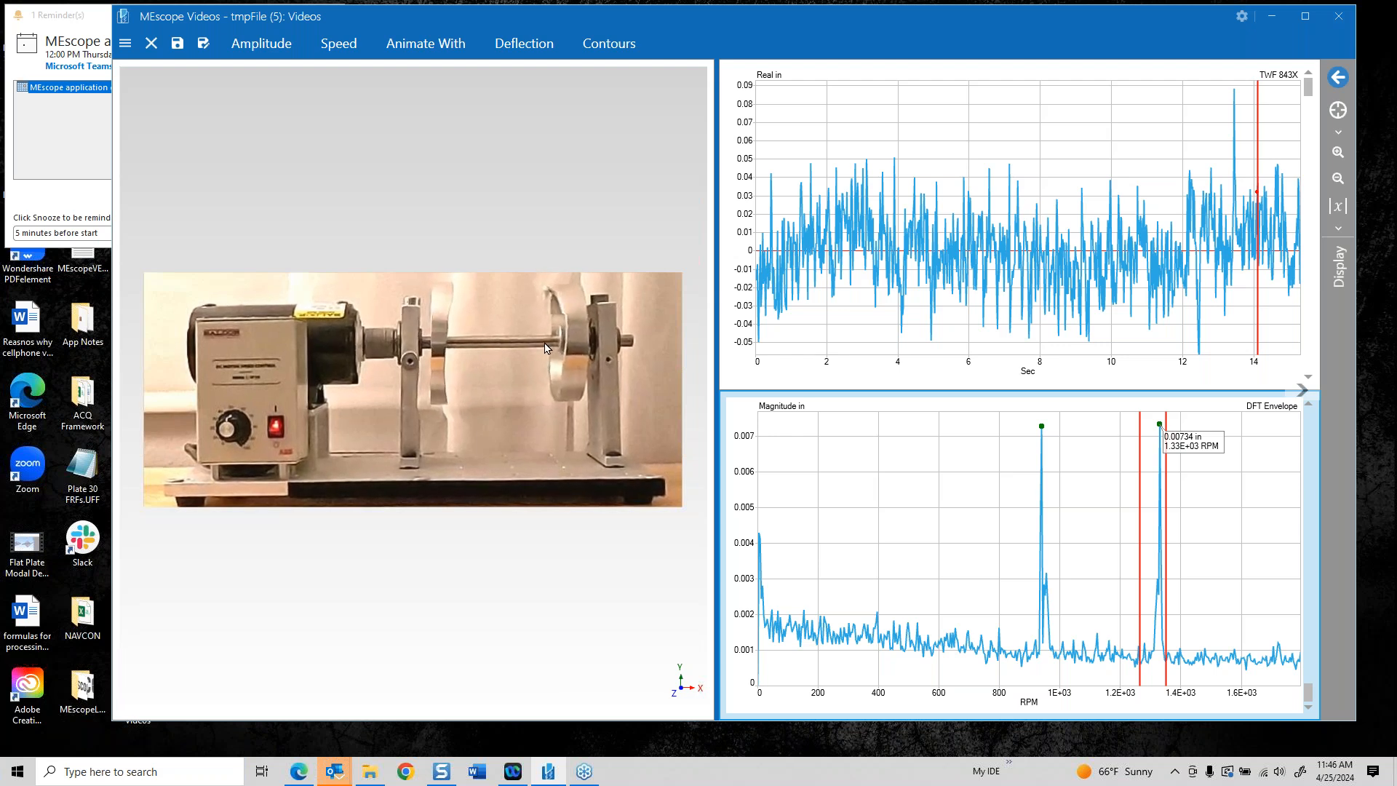
Change the layout so that the machine's deflection animation fills the whole workspace without the charts
{"action": "left_click", "coordinate": [1301, 392]}
{"action": "left_click", "coordinate": [1301, 392]}
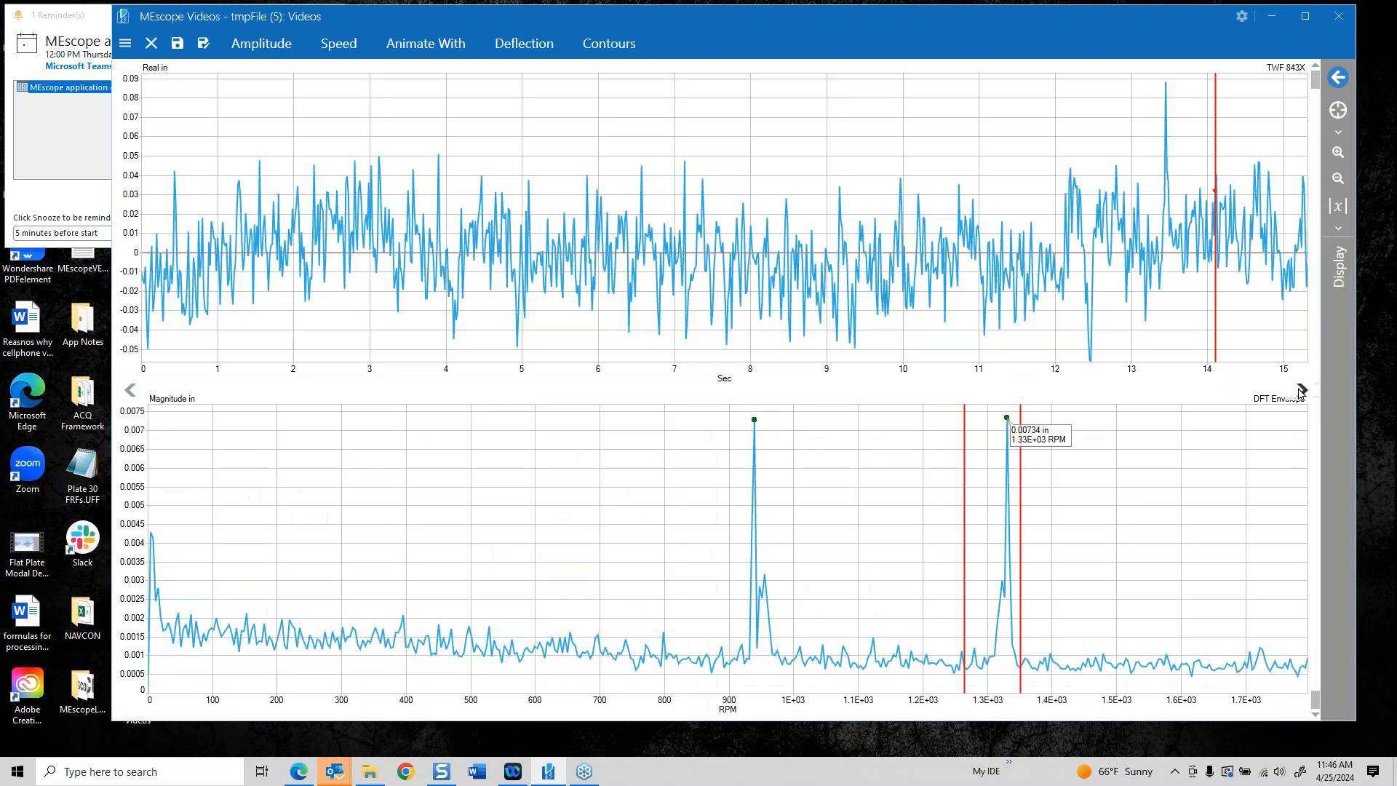
{"action": "left_click", "coordinate": [1300, 391]}
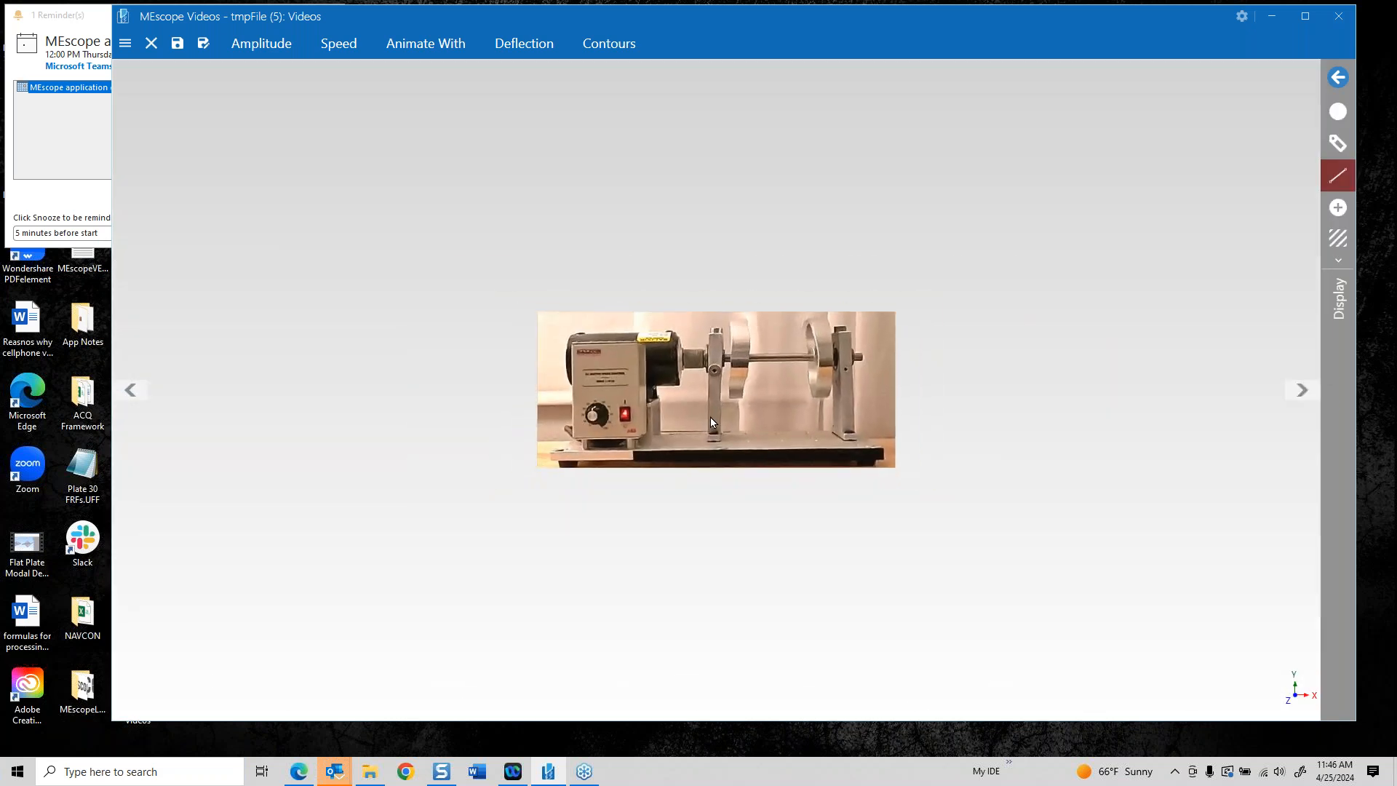